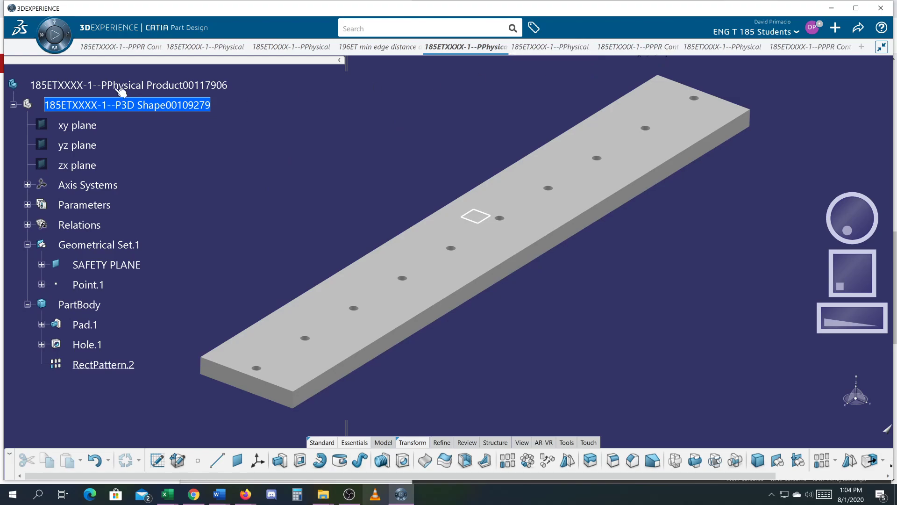
Open an empty part in Prismatic Machining and expand the wizard's Product section.
{"action": "left_click", "coordinate": [38, 36]}
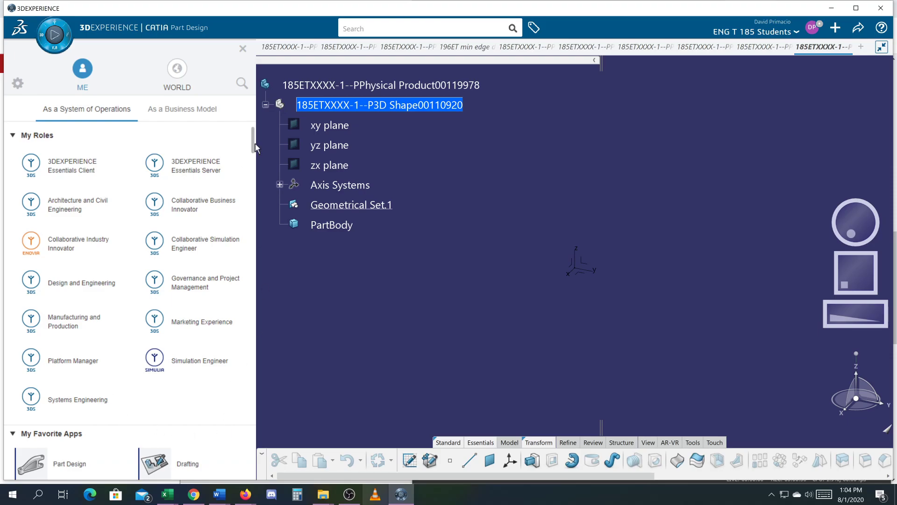
{"action": "left_click_drag", "start_coordinate": [252, 144], "coordinate": [250, 189]}
{"action": "scroll", "coordinate": [251, 188], "scroll_direction": "up", "scroll_amount": 5}
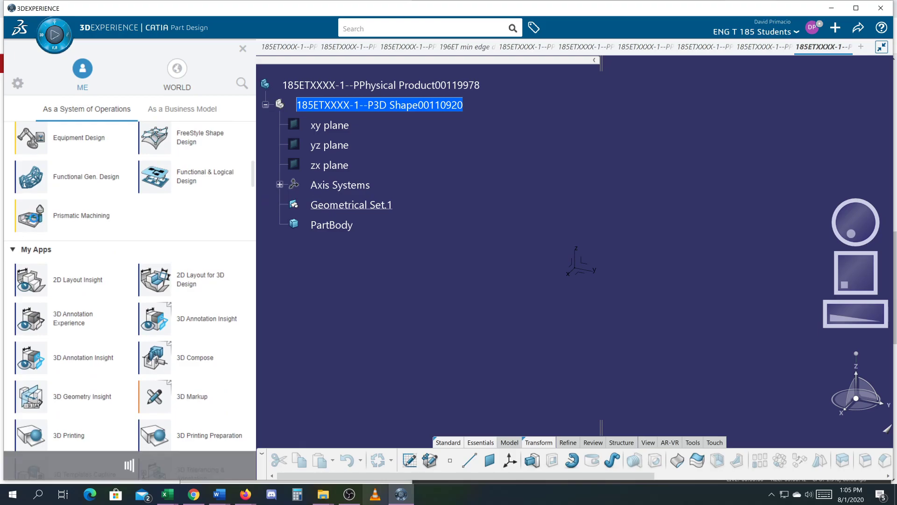
{"action": "left_click", "coordinate": [33, 216]}
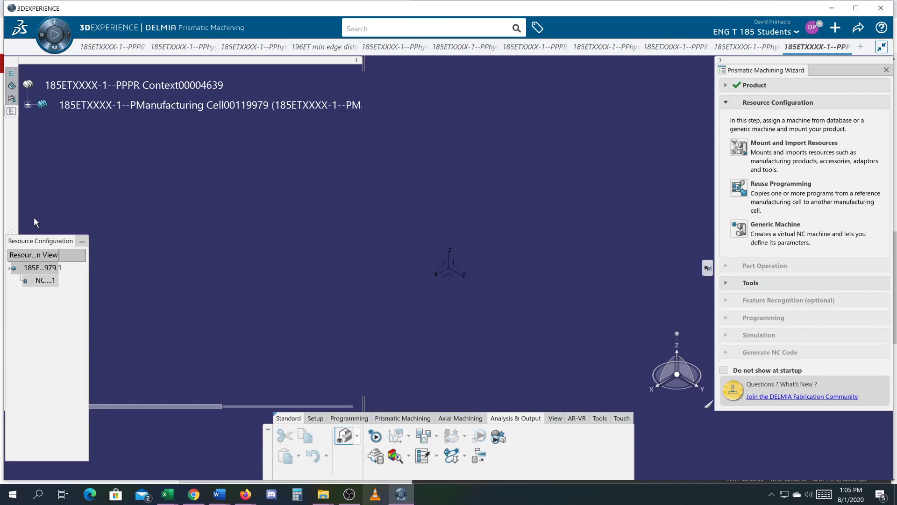
{"action": "left_click", "coordinate": [726, 85]}
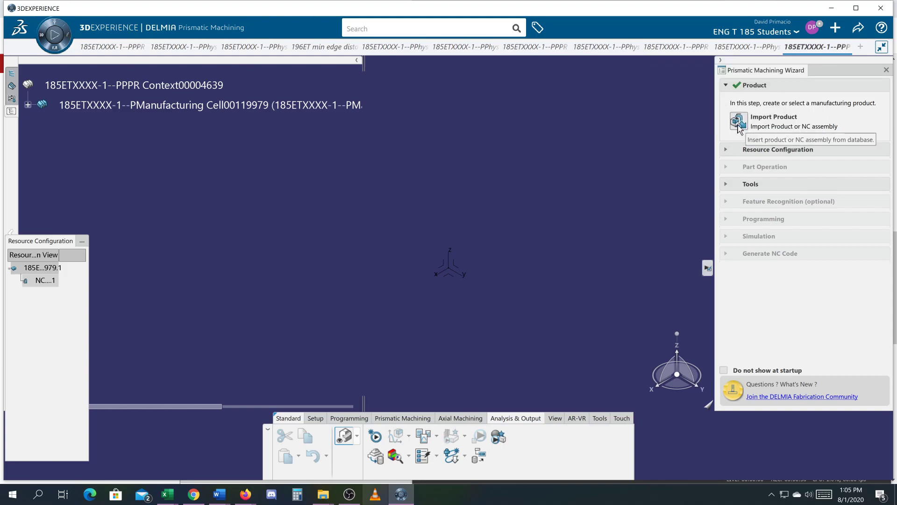
Start a new part in Part Design and close it without saving.
{"action": "left_click", "coordinate": [39, 40]}
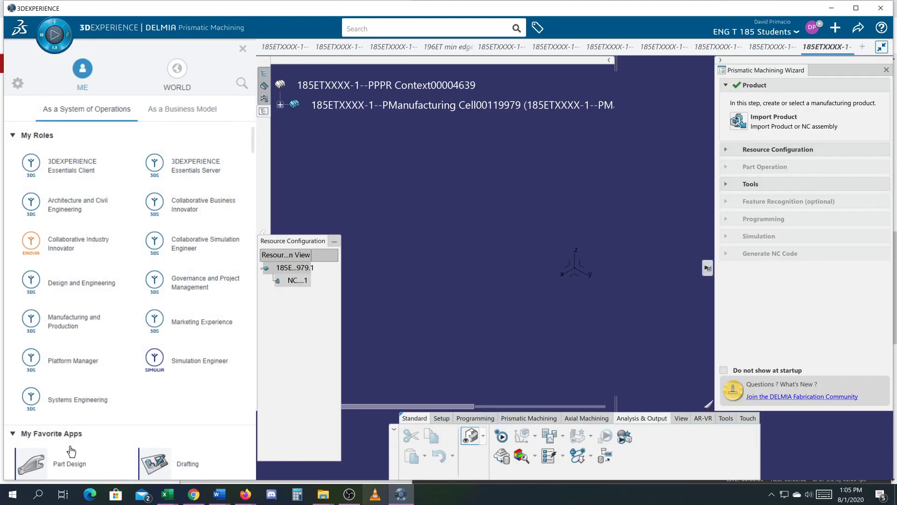
{"action": "left_click", "coordinate": [59, 464]}
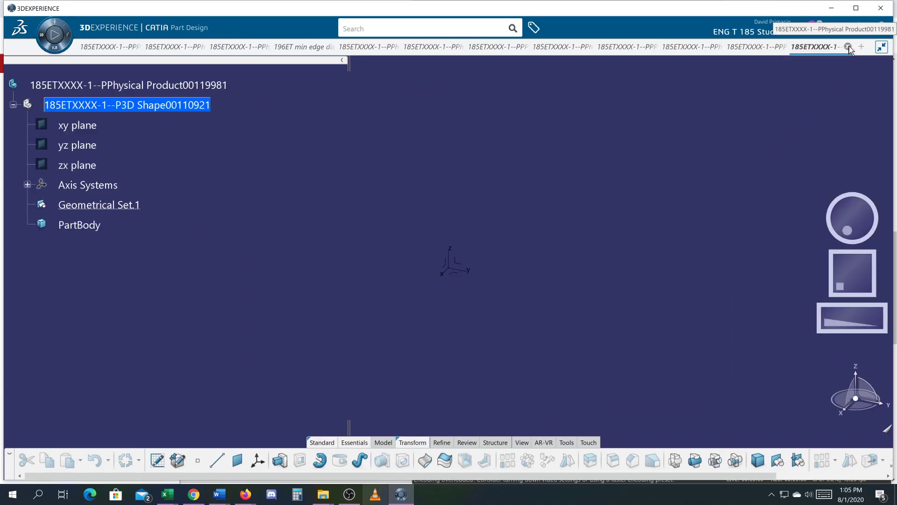
{"action": "left_click", "coordinate": [848, 47]}
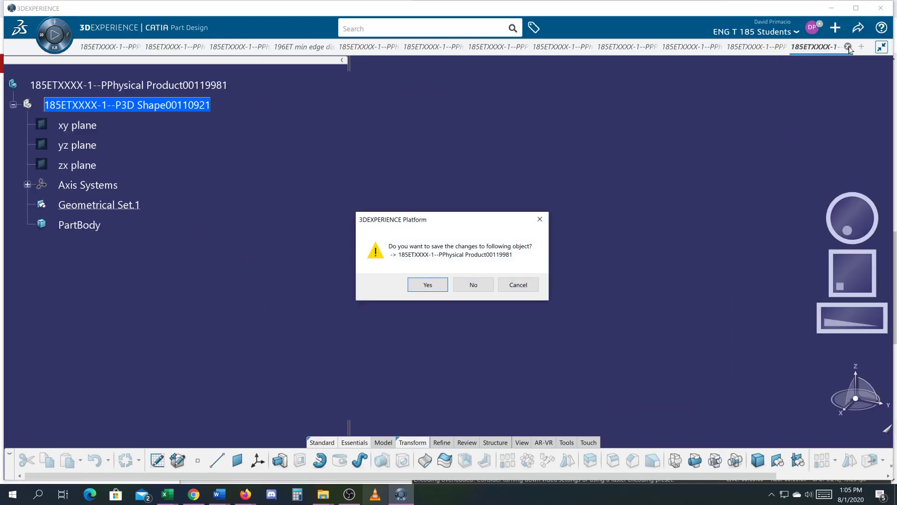
{"action": "left_click", "coordinate": [481, 285]}
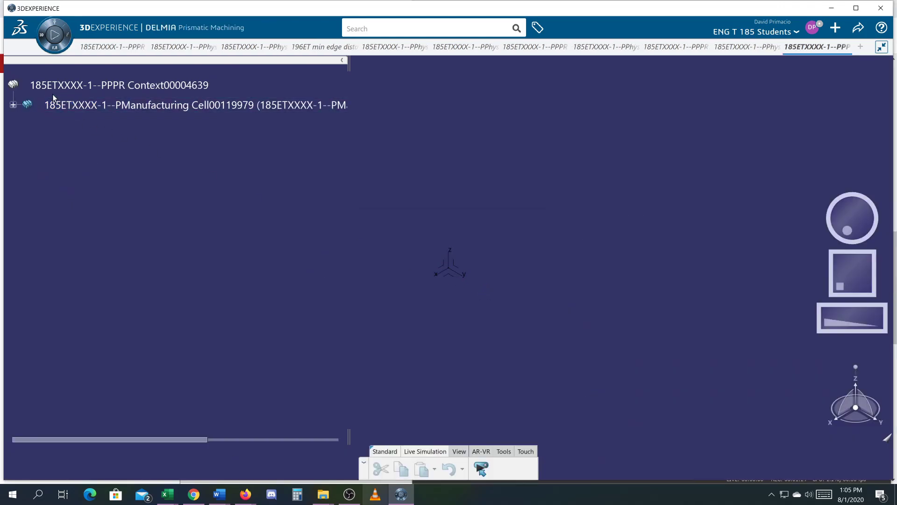
Launch Prismatic Machining from the empty manufacturing cell and expand the Product section of the wizard.
{"action": "left_click", "coordinate": [40, 41]}
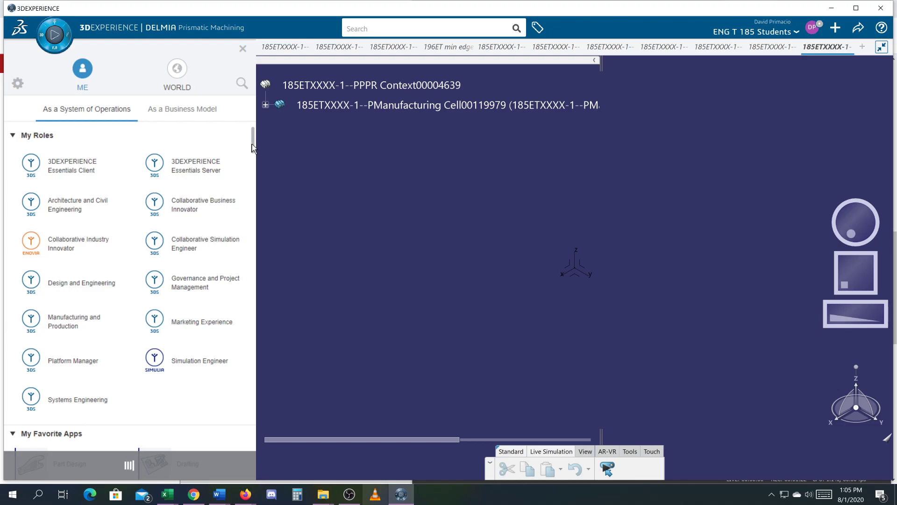
{"action": "scroll", "coordinate": [253, 147], "scroll_direction": "down", "scroll_amount": 10}
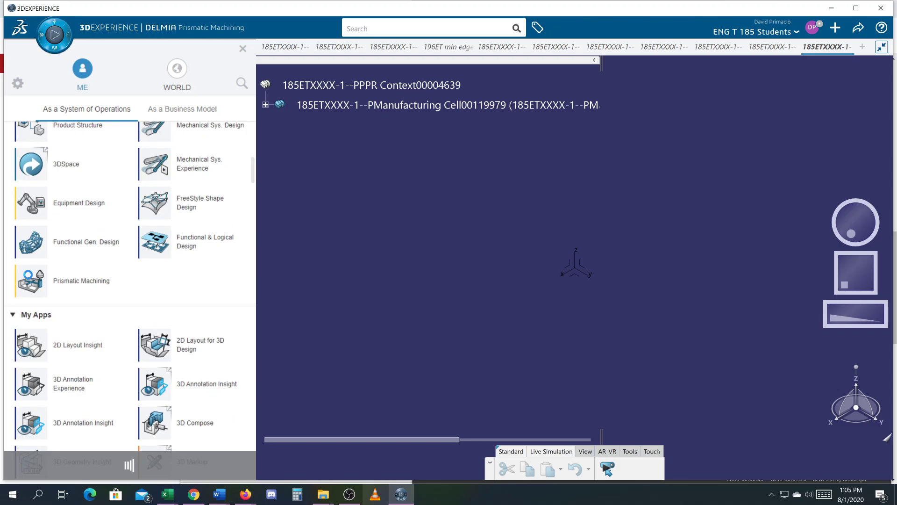
{"action": "left_click", "coordinate": [30, 280]}
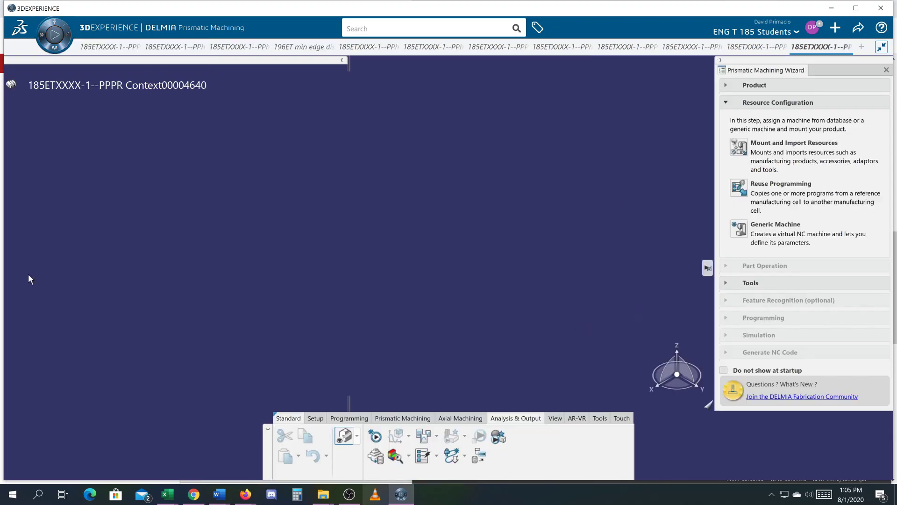
{"action": "left_click", "coordinate": [725, 86]}
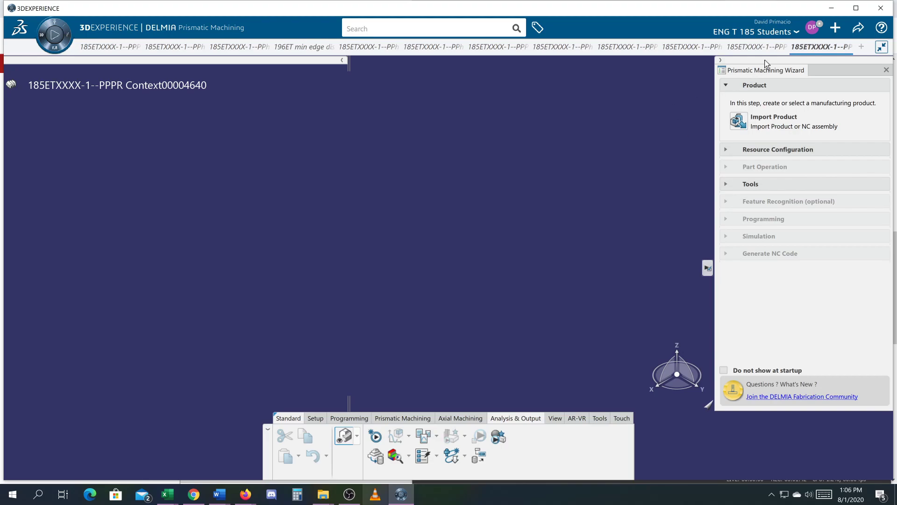
Close both empty Prismatic Machining sessions without saving them.
{"action": "left_click", "coordinate": [847, 47]}
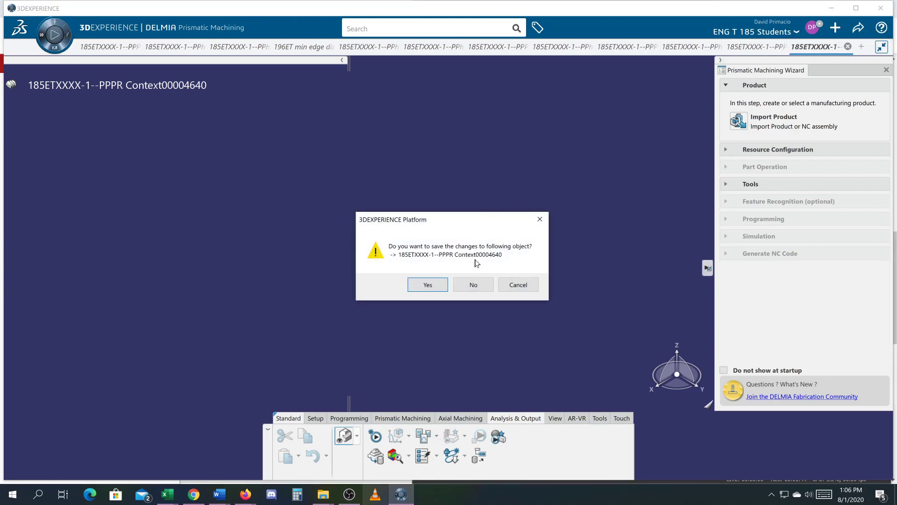
{"action": "left_click", "coordinate": [471, 285]}
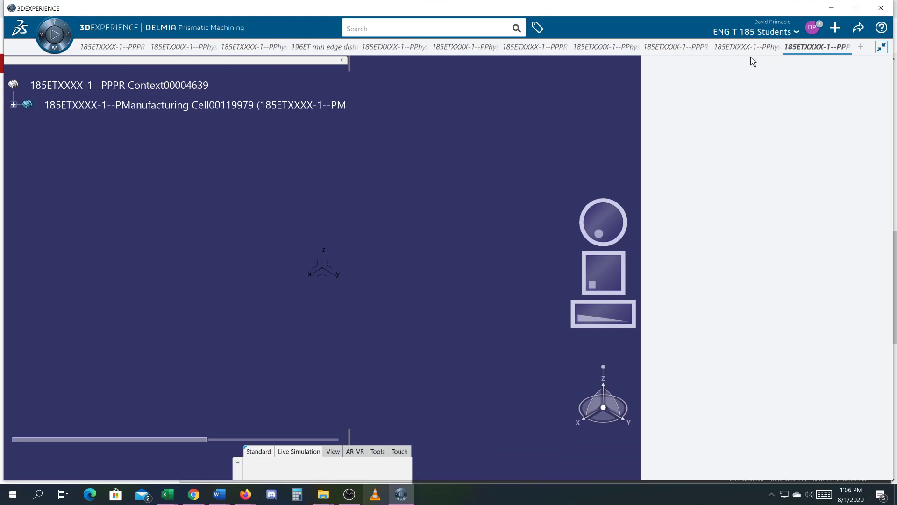
{"action": "left_click", "coordinate": [847, 47]}
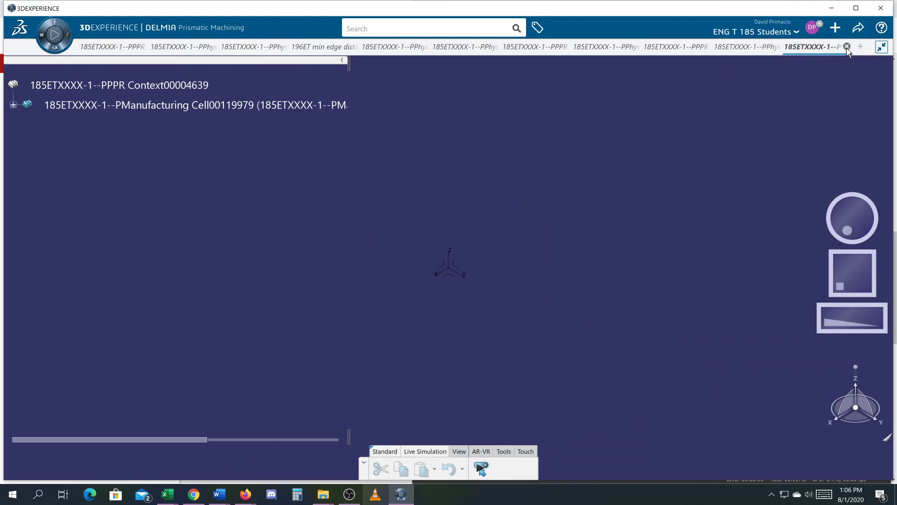
{"action": "left_click", "coordinate": [487, 286]}
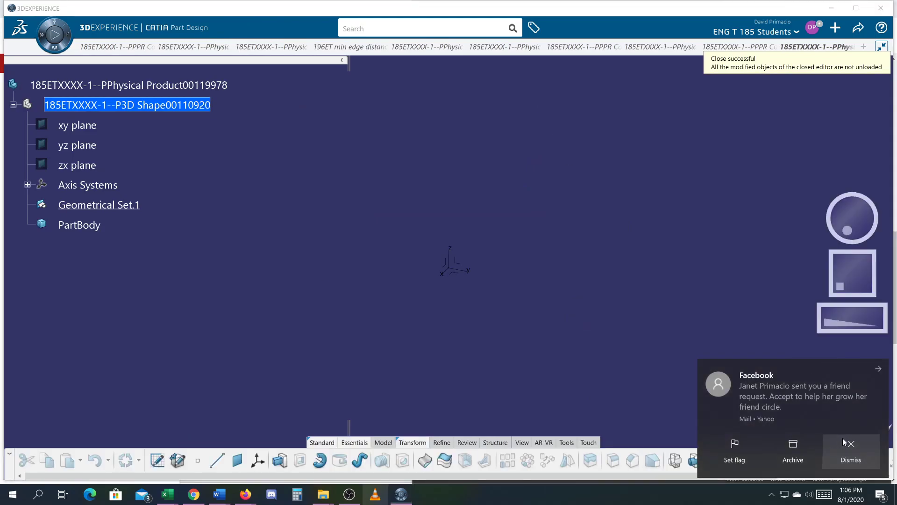
Switch to the plate part with the row of holes, open it in Prismatic Machining and check the wizard's Product section.
{"action": "left_click", "coordinate": [411, 46]}
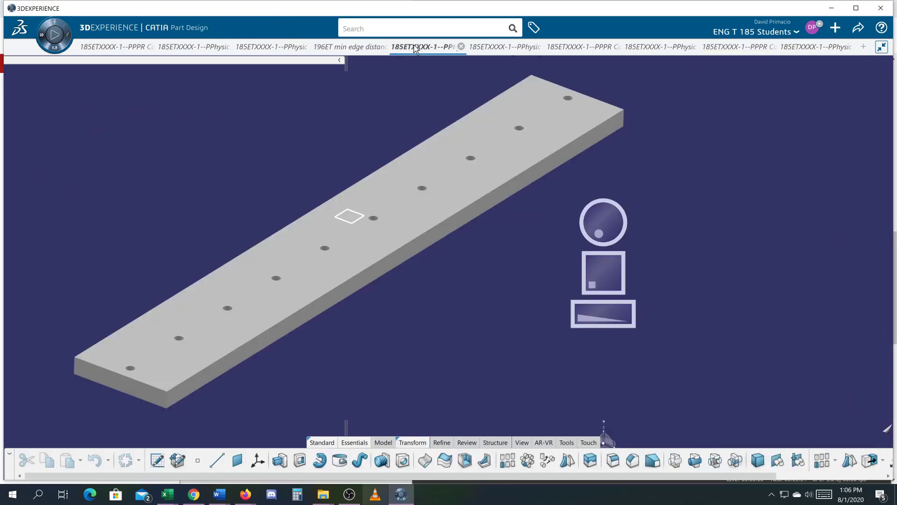
{"action": "middle_click_drag", "start_coordinate": [266, 248], "coordinate": [248, 257]}
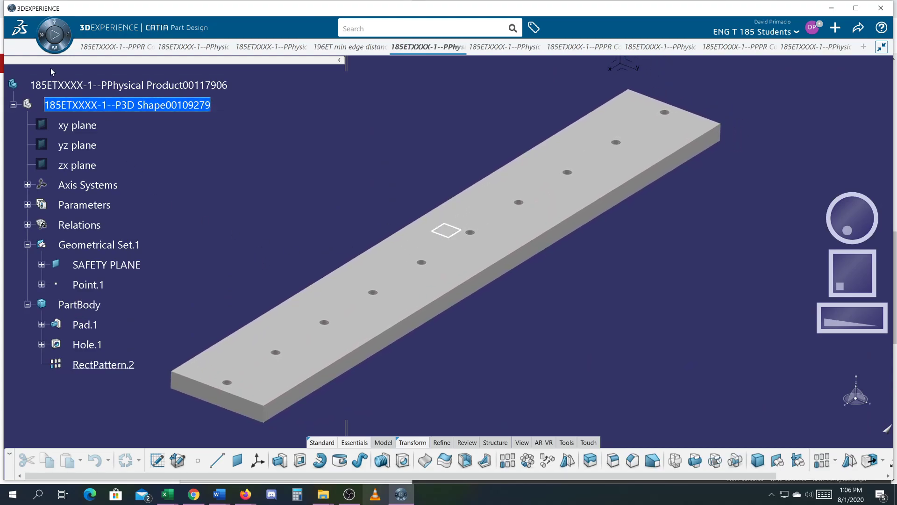
{"action": "left_click", "coordinate": [40, 40]}
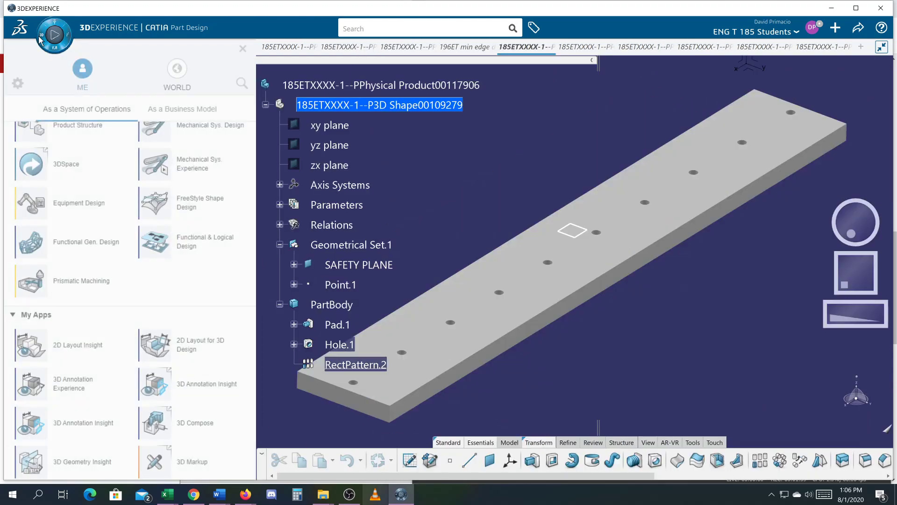
{"action": "left_click", "coordinate": [37, 283]}
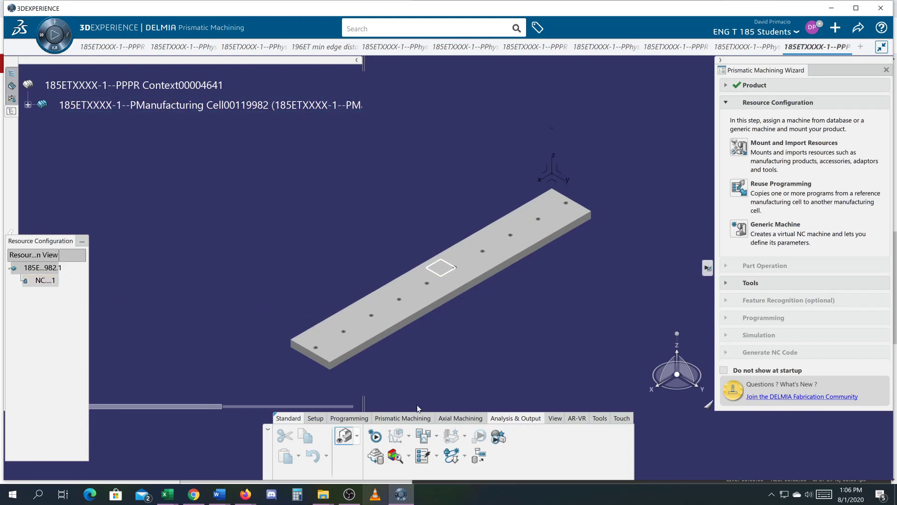
{"action": "left_click", "coordinate": [726, 85]}
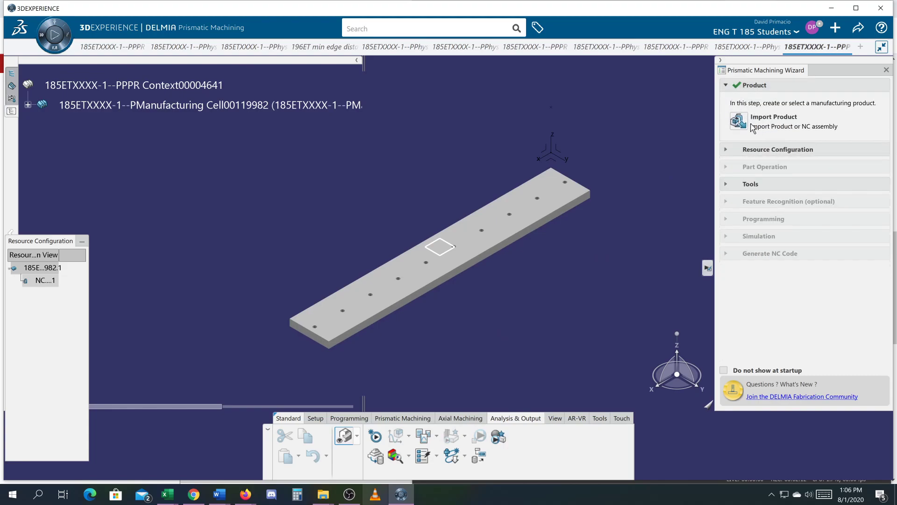
{"action": "left_click", "coordinate": [729, 87]}
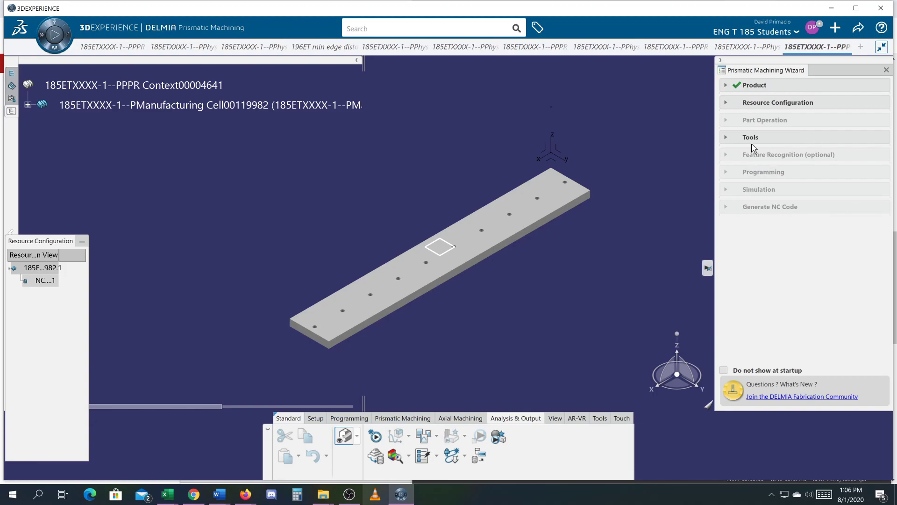
Create a generic 3-axis machine for the resource configuration and review its tooling, compensation, numerical control and NC output settings.
{"action": "left_click", "coordinate": [726, 103]}
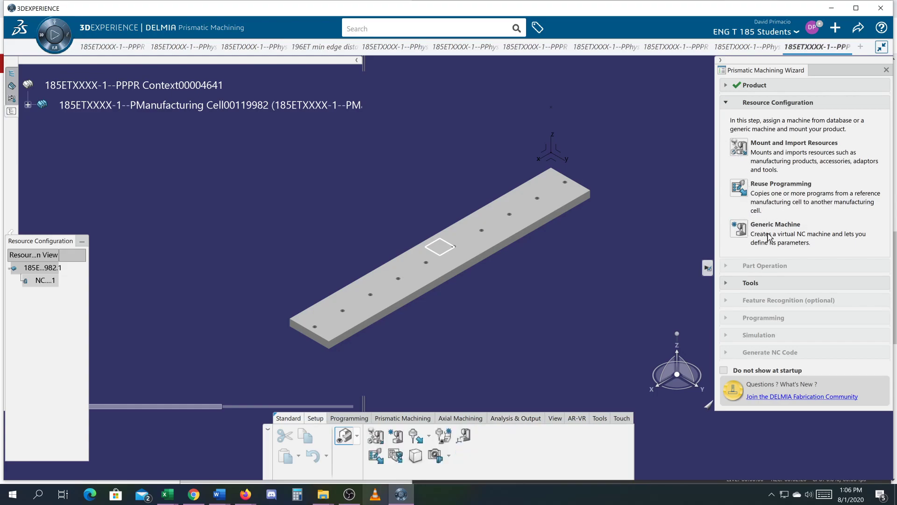
{"action": "left_click", "coordinate": [740, 232]}
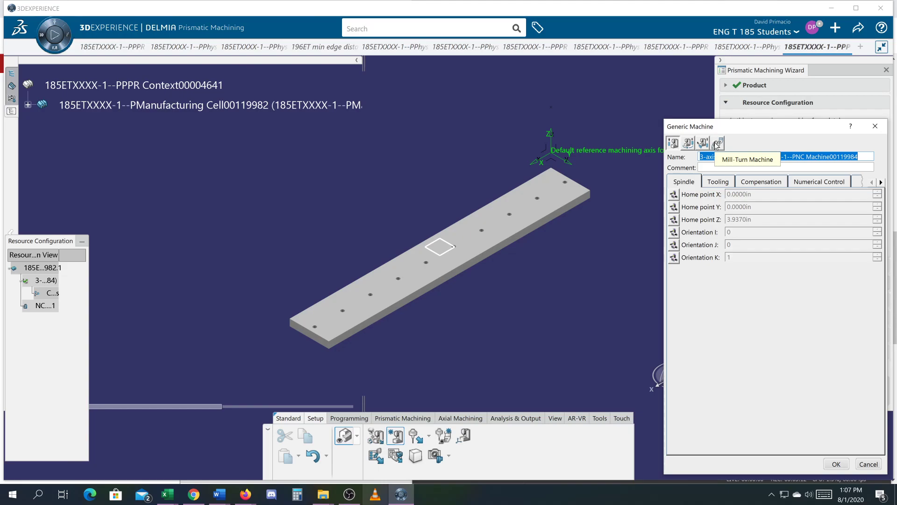
{"action": "left_click", "coordinate": [725, 187]}
{"action": "left_click", "coordinate": [750, 187]}
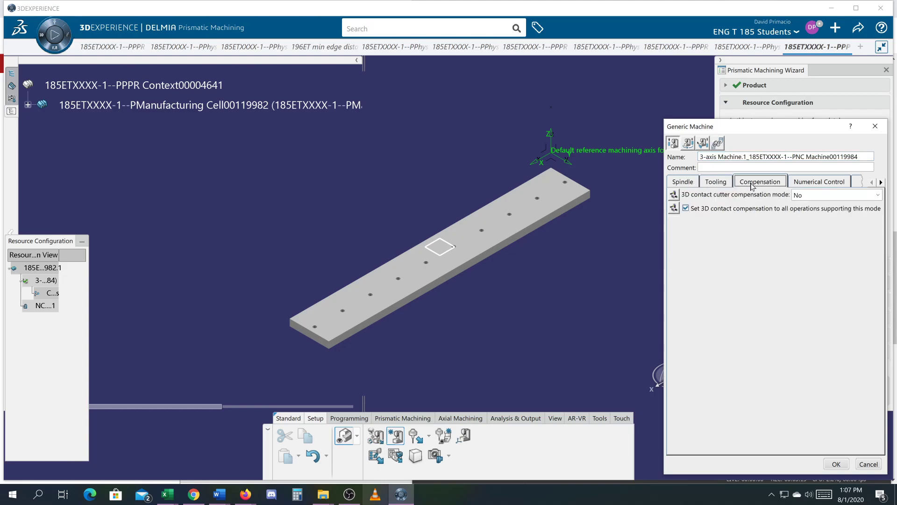
{"action": "left_click", "coordinate": [810, 183]}
{"action": "left_click", "coordinate": [881, 181]}
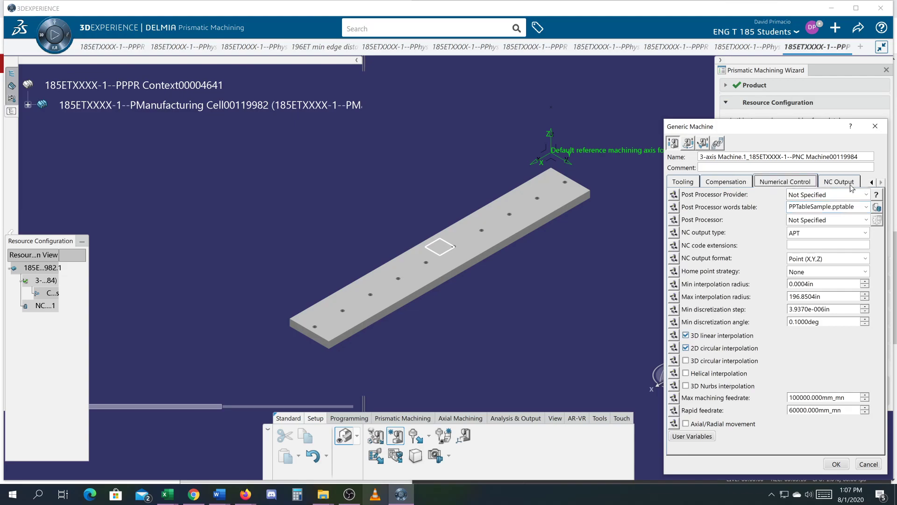
{"action": "left_click", "coordinate": [836, 185]}
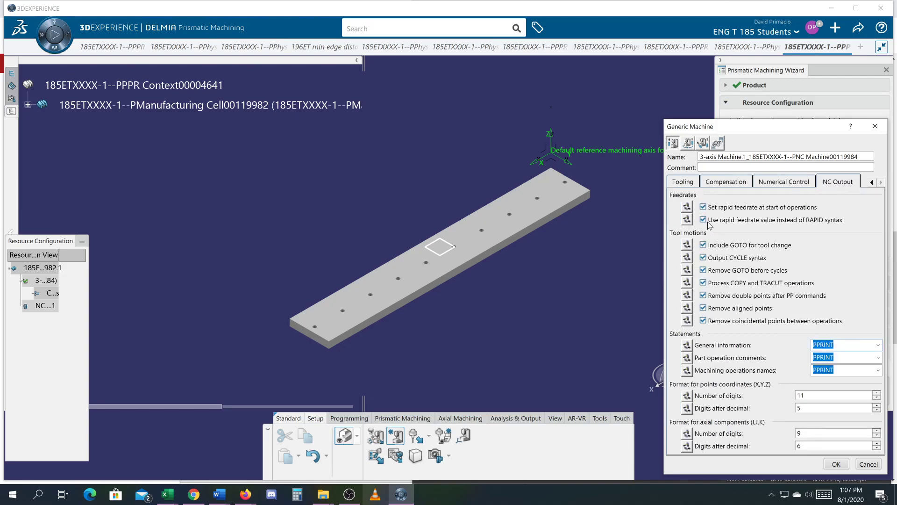
{"action": "left_click", "coordinate": [683, 184]}
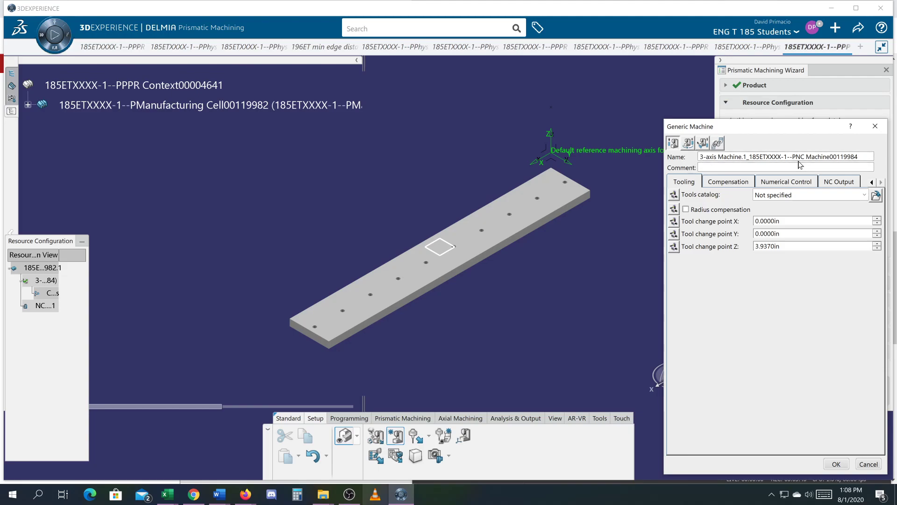
Name the generic machine "3-axis Machine.Drill Plate" and accept its definition.
{"action": "left_click_drag", "start_coordinate": [859, 157], "coordinate": [699, 157]}
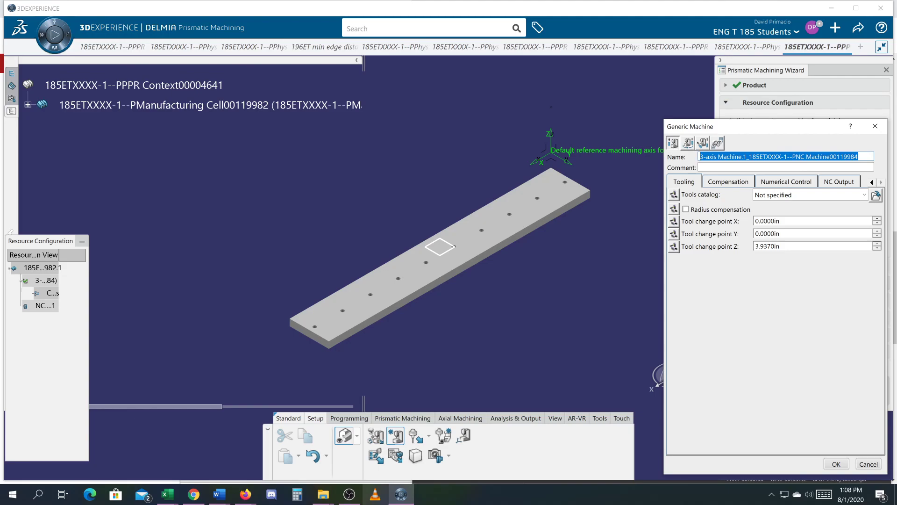
{"action": "left_click_drag", "start_coordinate": [699, 157], "coordinate": [743, 157]}
{"action": "type", "text": "Drill Plate"}
{"action": "key", "text": "Tab"}
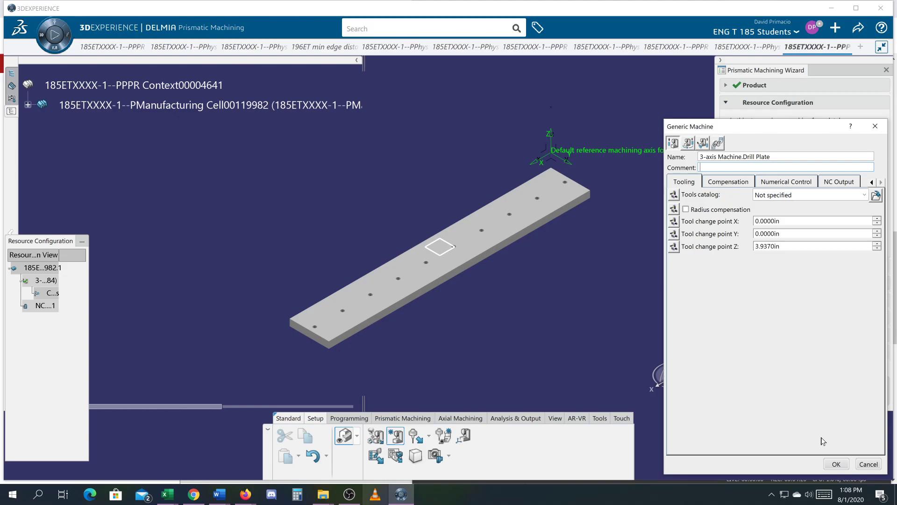
{"action": "left_click", "coordinate": [836, 464]}
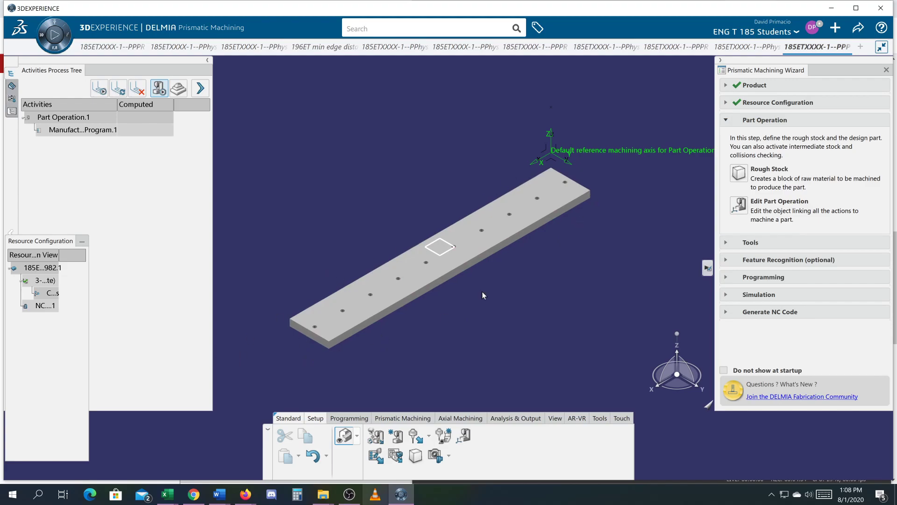
Start a rough stock in the existing part, using the plate's 3D shape 185ETXXXX-1--P3D Shape00109279 from the NC Assembly.
{"action": "left_click", "coordinate": [739, 174]}
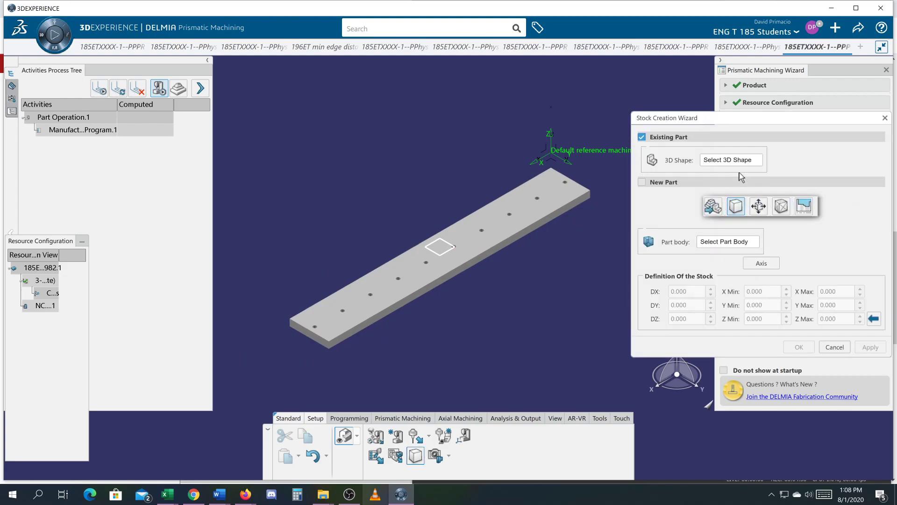
{"action": "left_click_drag", "start_coordinate": [707, 123], "coordinate": [293, 109]}
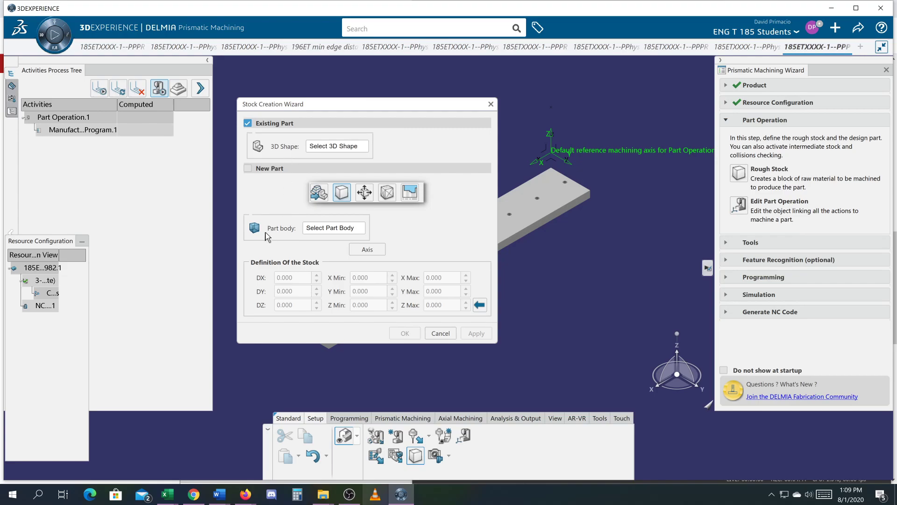
{"action": "left_click", "coordinate": [12, 113]}
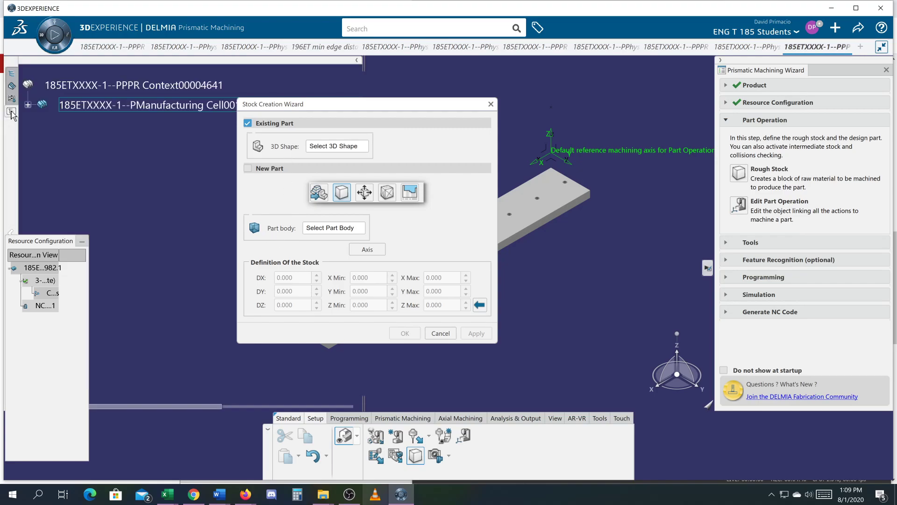
{"action": "left_click", "coordinate": [28, 104]}
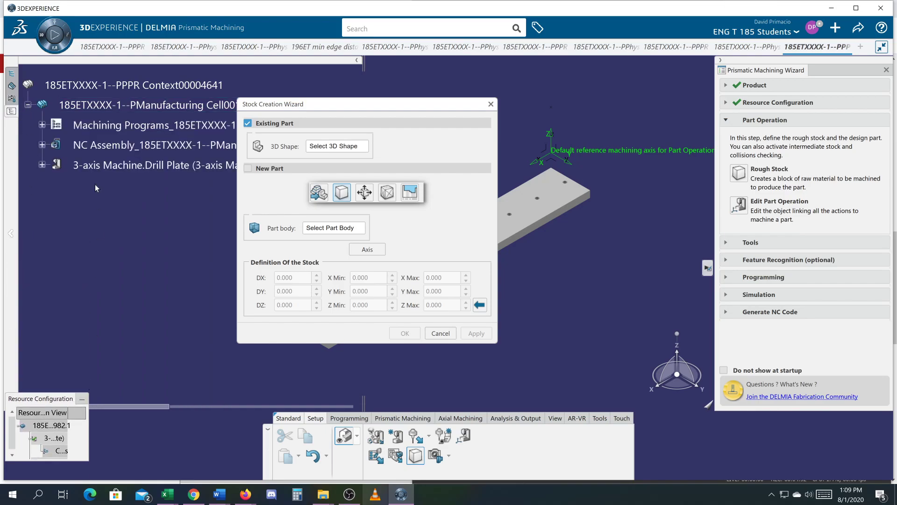
{"action": "left_click", "coordinate": [42, 144]}
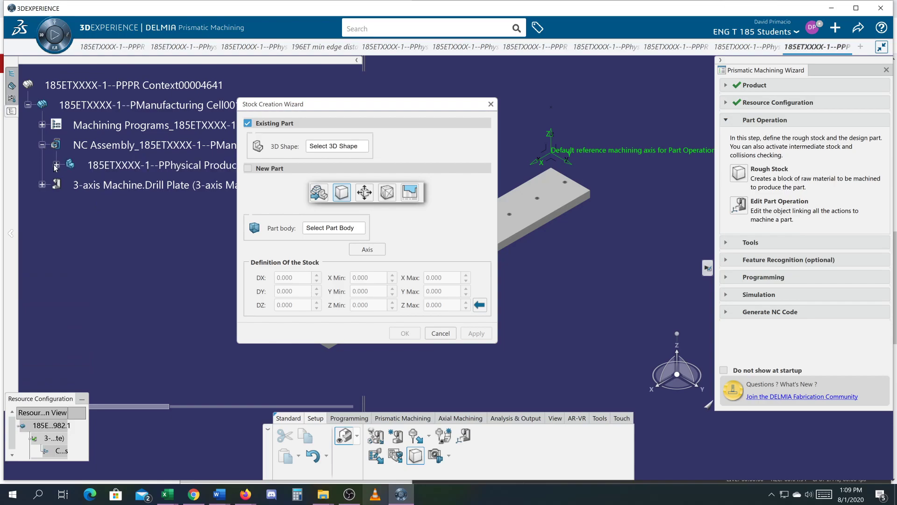
{"action": "left_click", "coordinate": [56, 165]}
{"action": "left_click", "coordinate": [71, 184]}
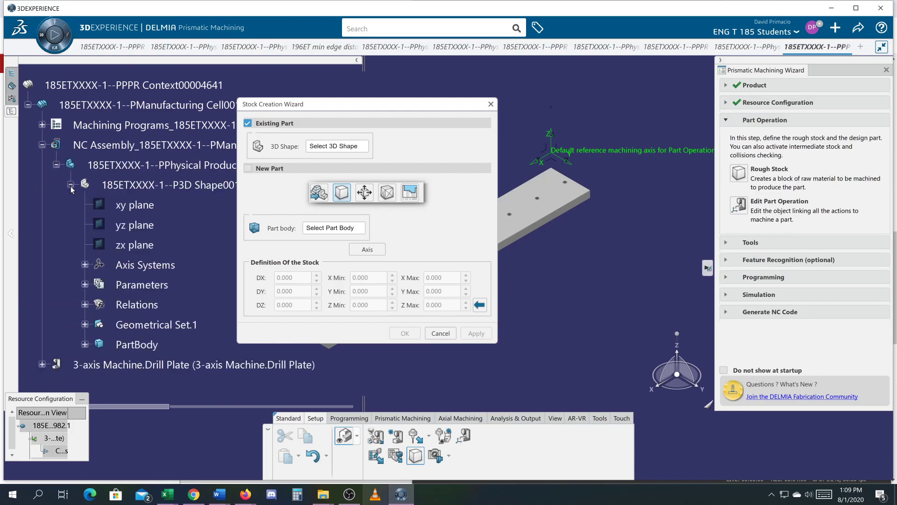
{"action": "left_click_drag", "start_coordinate": [328, 105], "coordinate": [379, 117]}
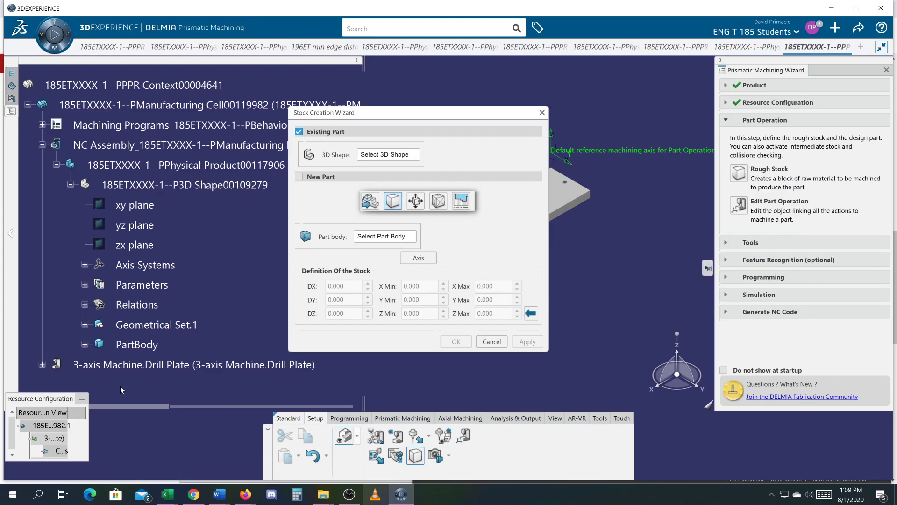
{"action": "left_click", "coordinate": [149, 187]}
Use the plate's PartBody as the stock's part body and create the rough stock block with the computed dimensions.
{"action": "left_click", "coordinate": [98, 342]}
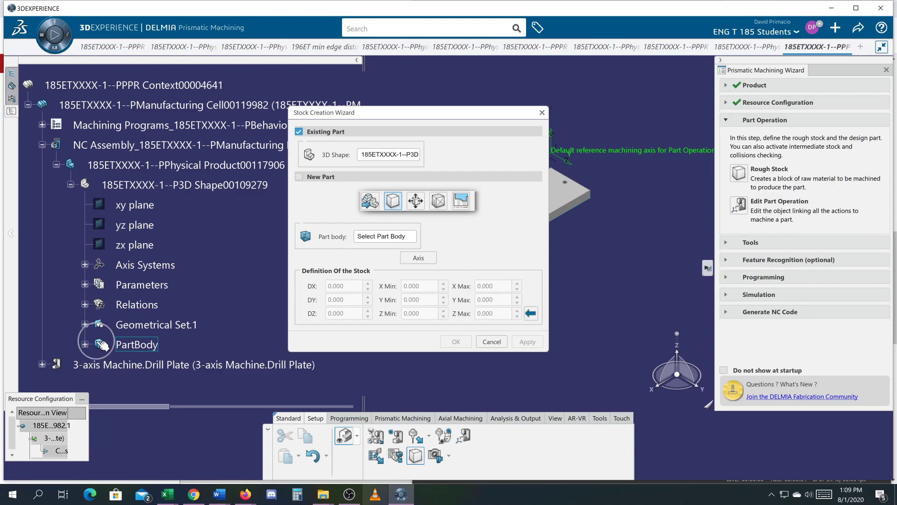
{"action": "left_click", "coordinate": [303, 246]}
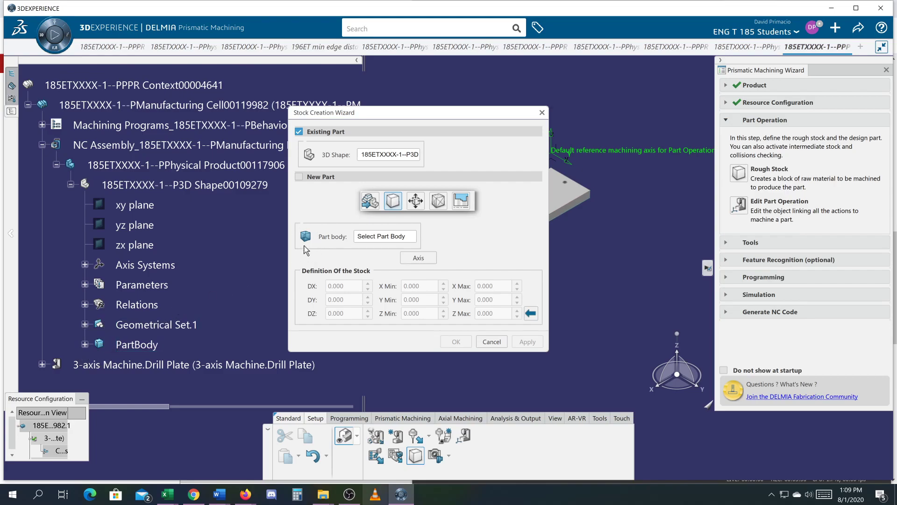
{"action": "left_click", "coordinate": [338, 242]}
{"action": "left_click", "coordinate": [128, 350]}
{"action": "left_click", "coordinate": [136, 346]}
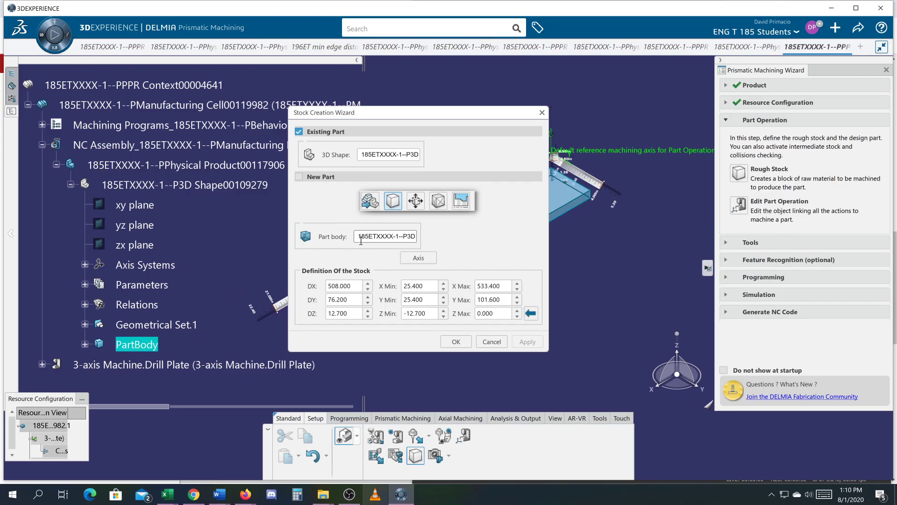
{"action": "left_click_drag", "start_coordinate": [435, 118], "coordinate": [760, 104]}
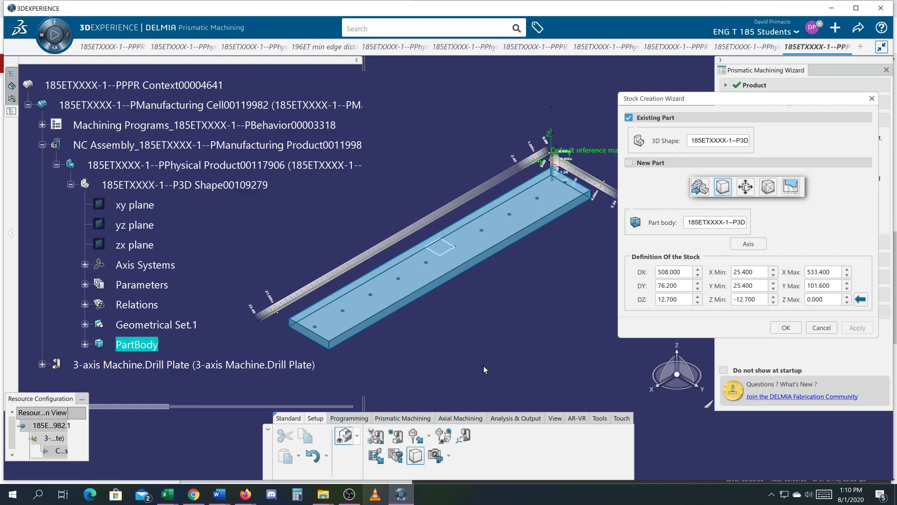
{"action": "left_click", "coordinate": [785, 328]}
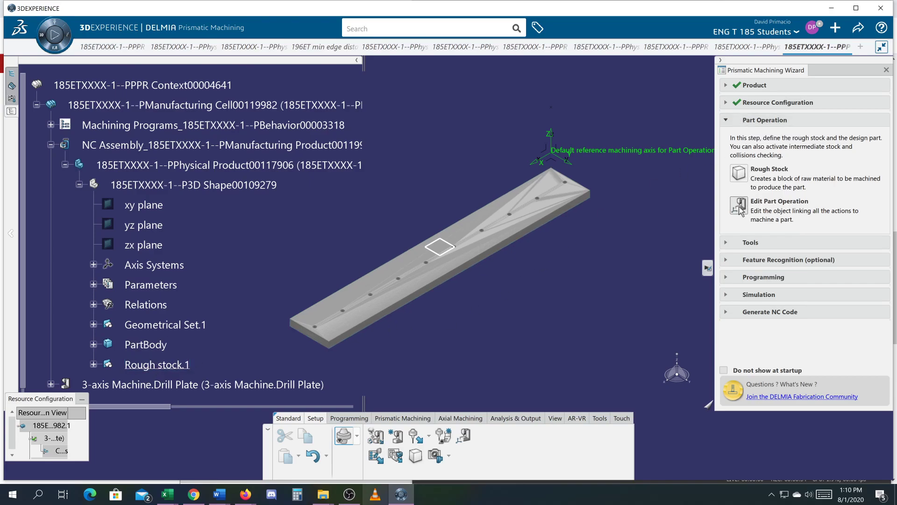
Edit the part operation and move its reference machining axis origin to the plate's top corner nearest the current axis.
{"action": "left_click", "coordinate": [771, 207]}
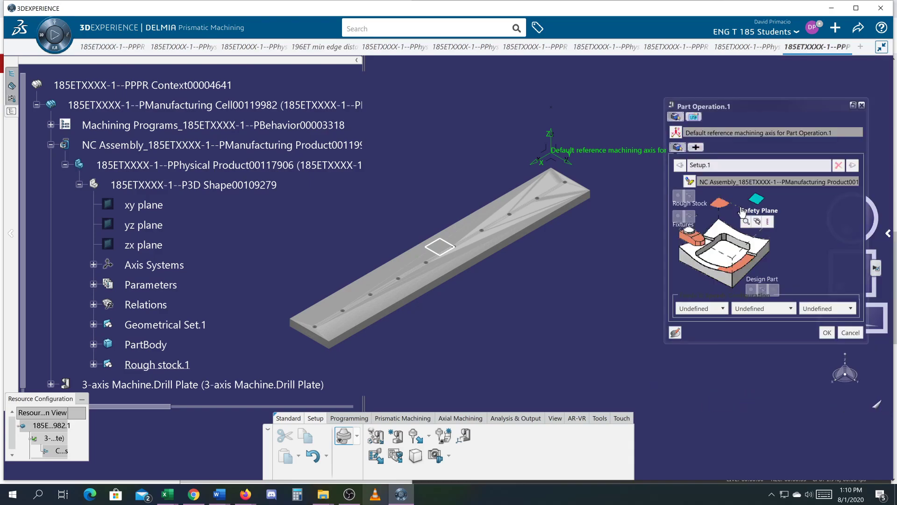
{"action": "left_click", "coordinate": [676, 133]}
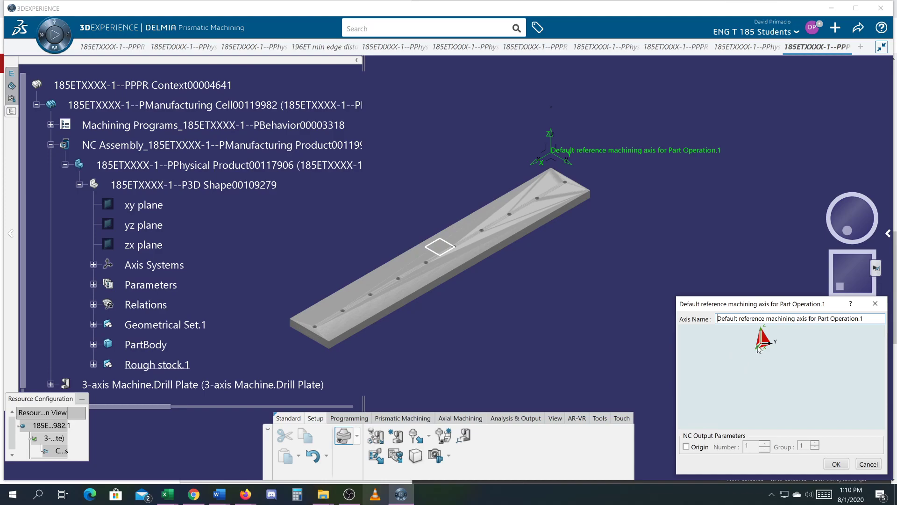
{"action": "left_click", "coordinate": [762, 348]}
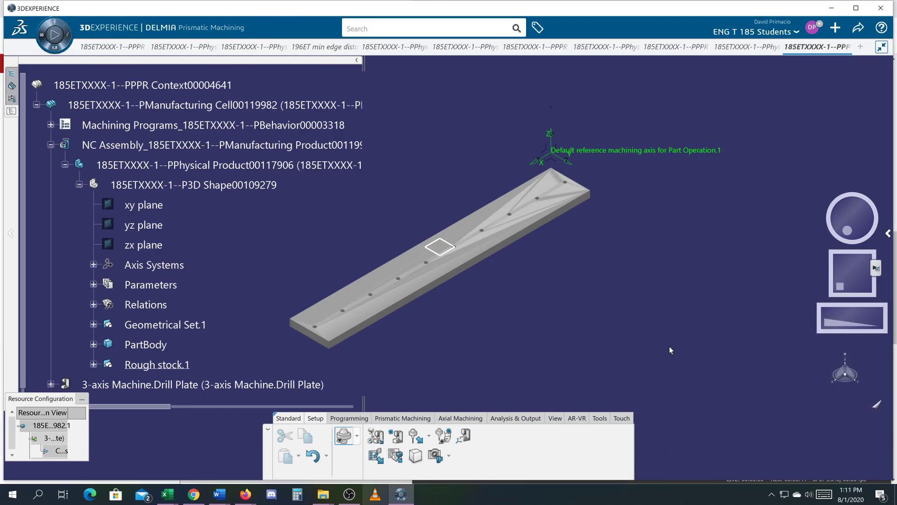
{"action": "double_click", "coordinate": [558, 172]}
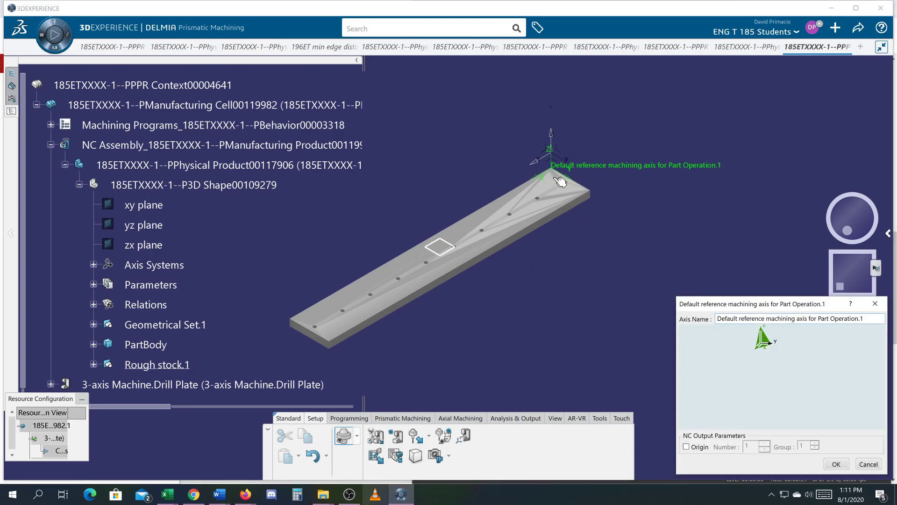
{"action": "left_click", "coordinate": [834, 462]}
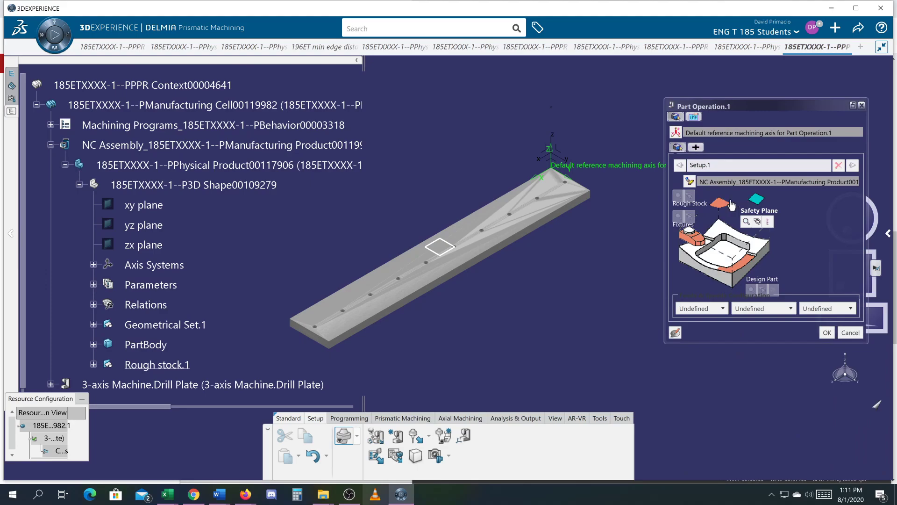
Assign the plane at the plate's centre as the part operation's safety plane and the Rough stock.1 block as its rough stock.
{"action": "left_click", "coordinate": [755, 203]}
{"action": "left_click", "coordinate": [443, 245]}
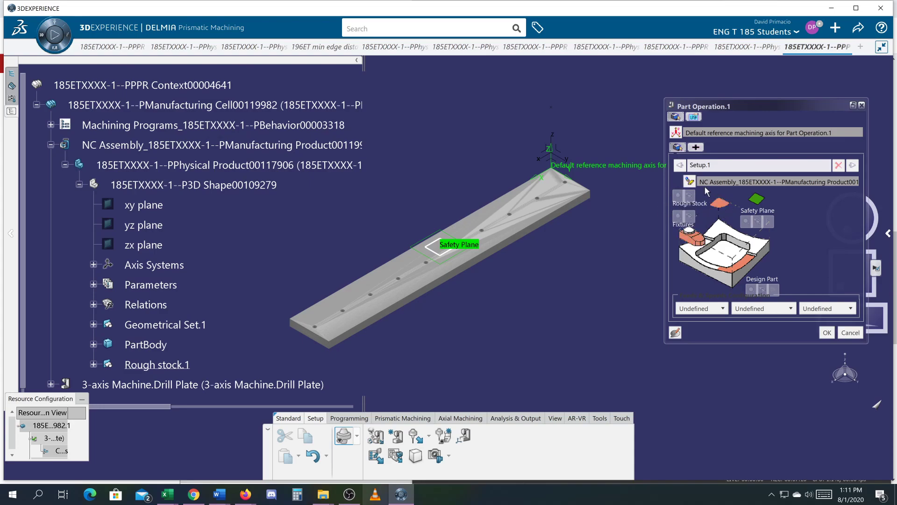
{"action": "left_click", "coordinate": [721, 206]}
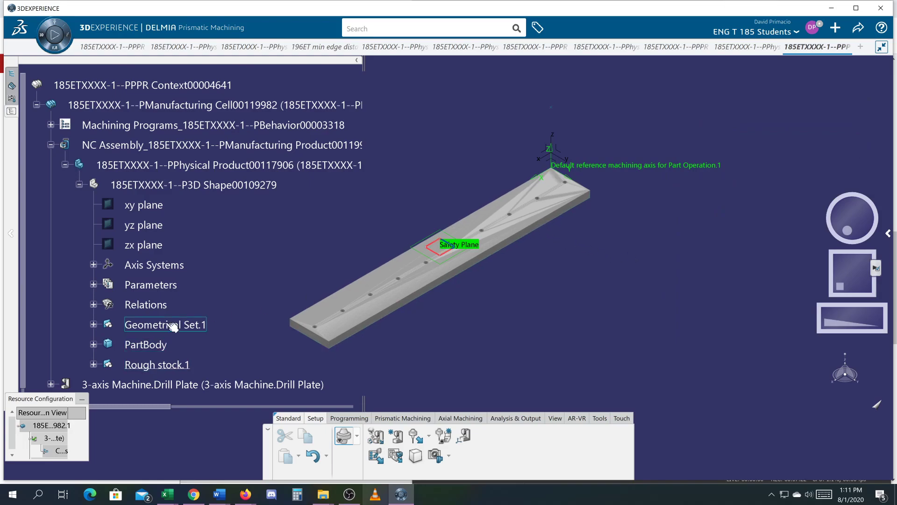
{"action": "left_click", "coordinate": [149, 365]}
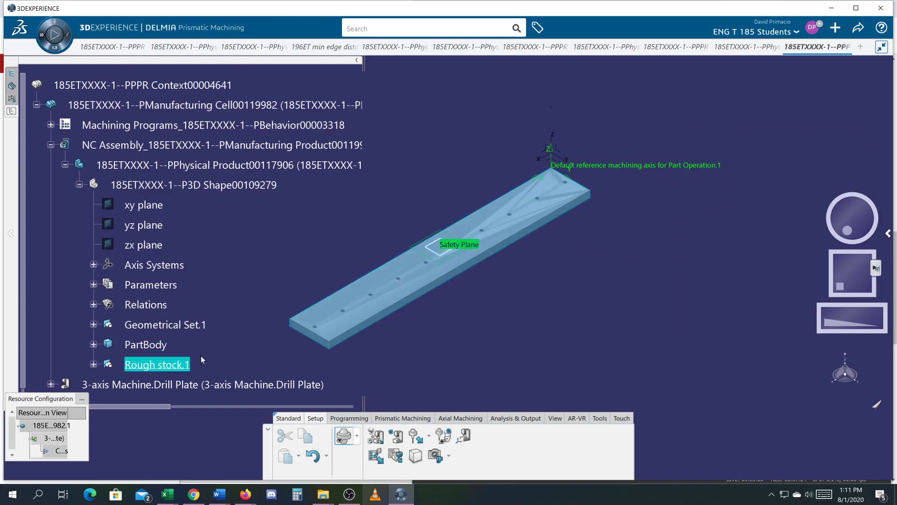
{"action": "double_click", "coordinate": [171, 367]}
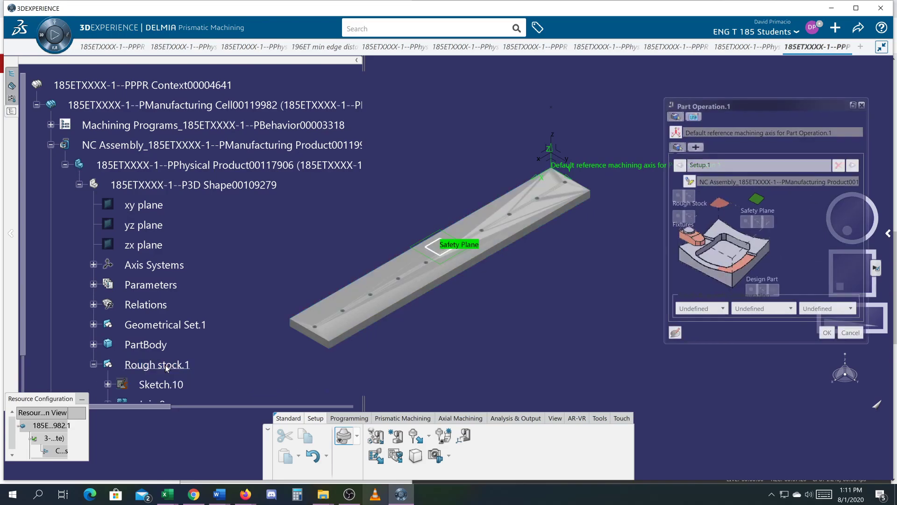
{"action": "left_click", "coordinate": [721, 206]}
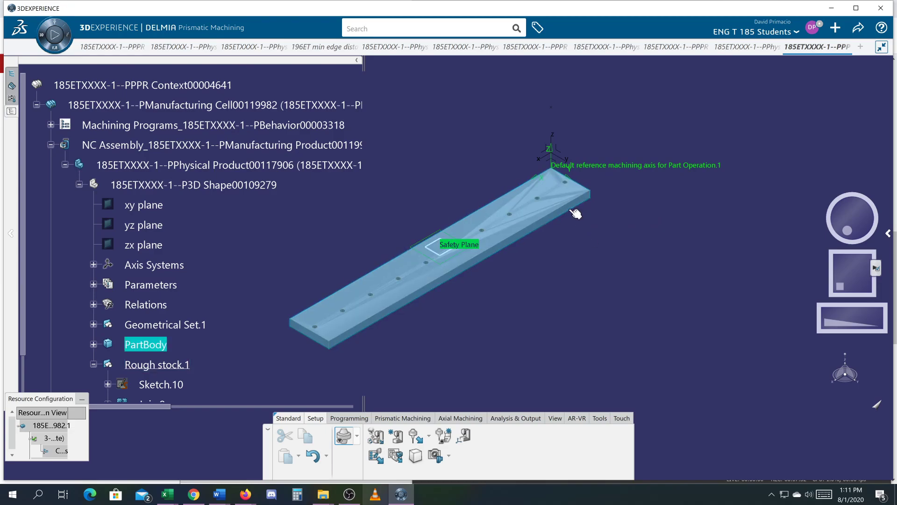
{"action": "left_click", "coordinate": [558, 200]}
{"action": "mouse_move", "coordinate": [558, 200]}
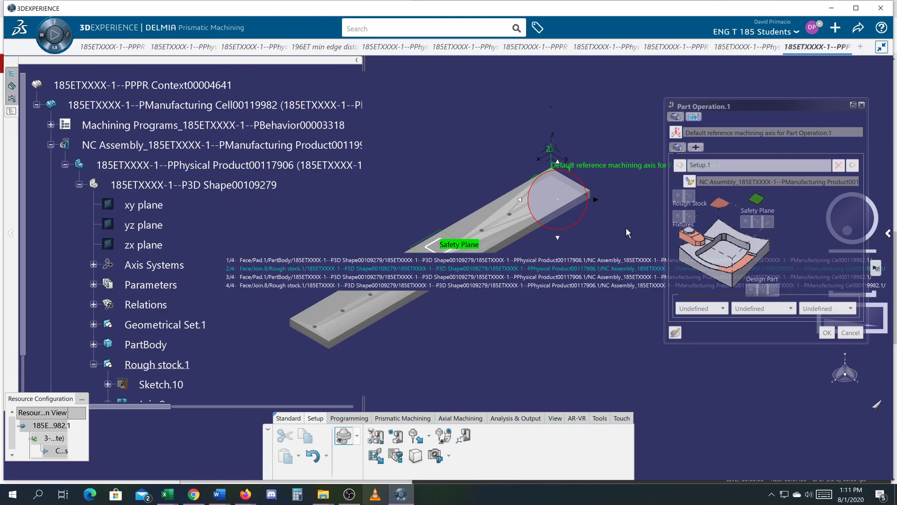
{"action": "left_click", "coordinate": [719, 207]}
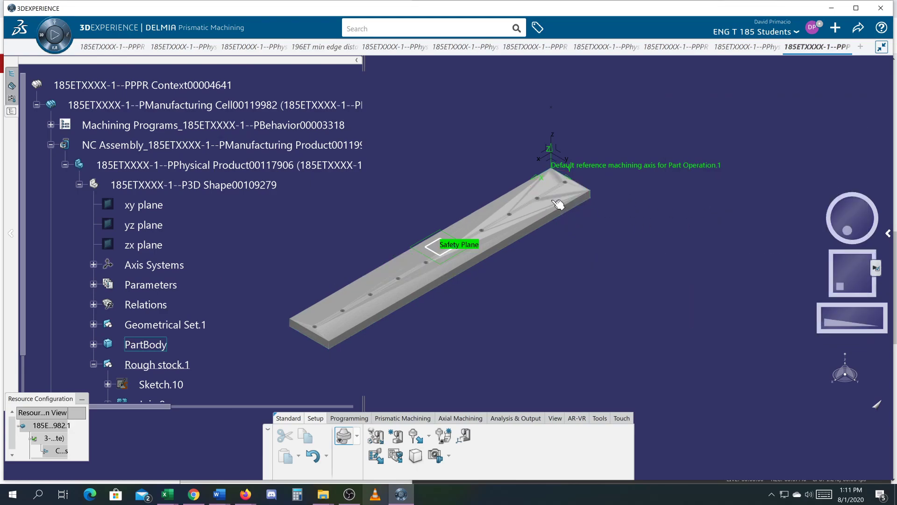
{"action": "left_click", "coordinate": [557, 205]}
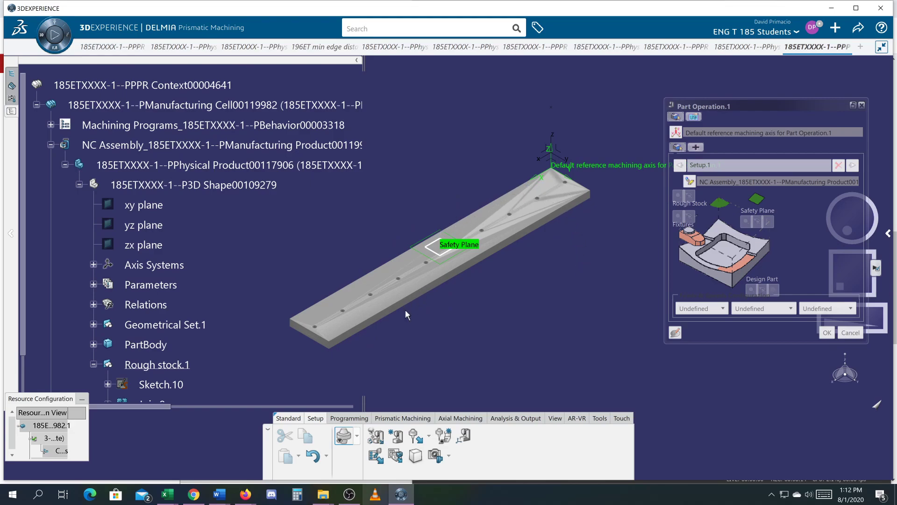
Hide Rough stock.1, assign the plate body as the design part and accept the part operation.
{"action": "right_click", "coordinate": [167, 364]}
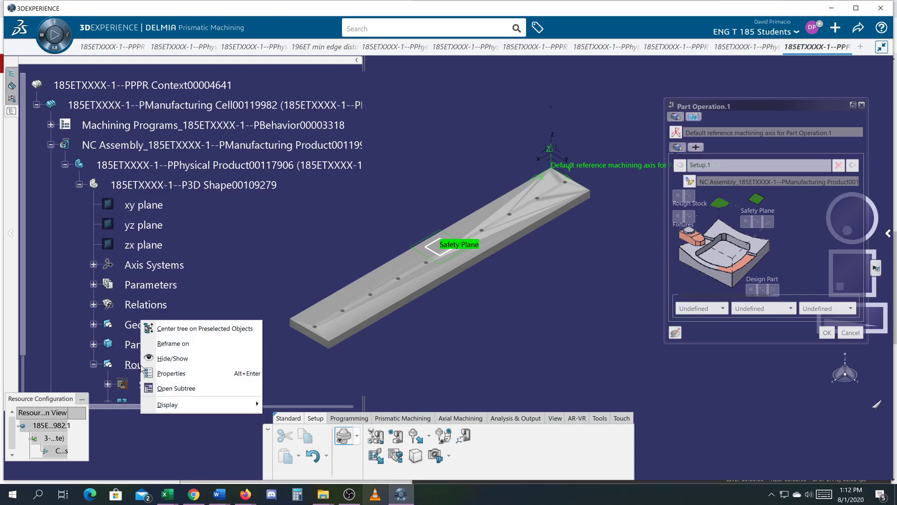
{"action": "left_click", "coordinate": [167, 359]}
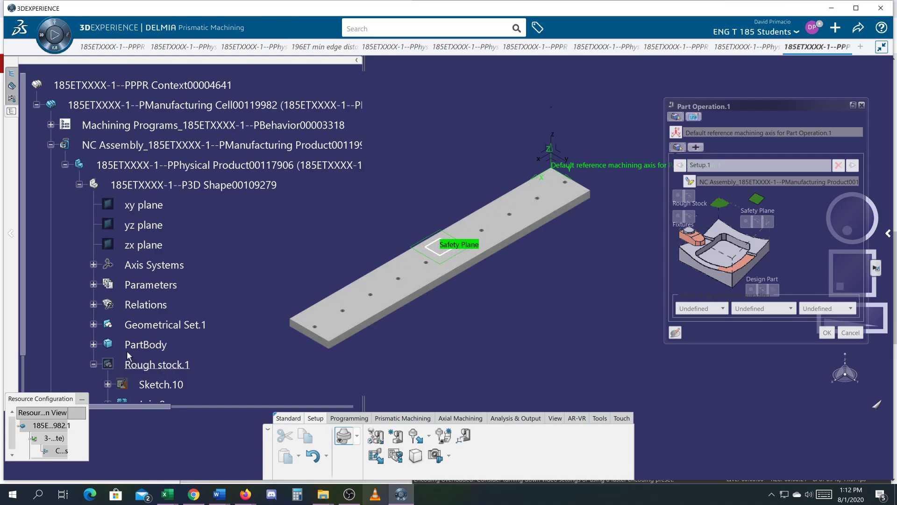
{"action": "left_click", "coordinate": [746, 264]}
{"action": "left_click", "coordinate": [509, 222]}
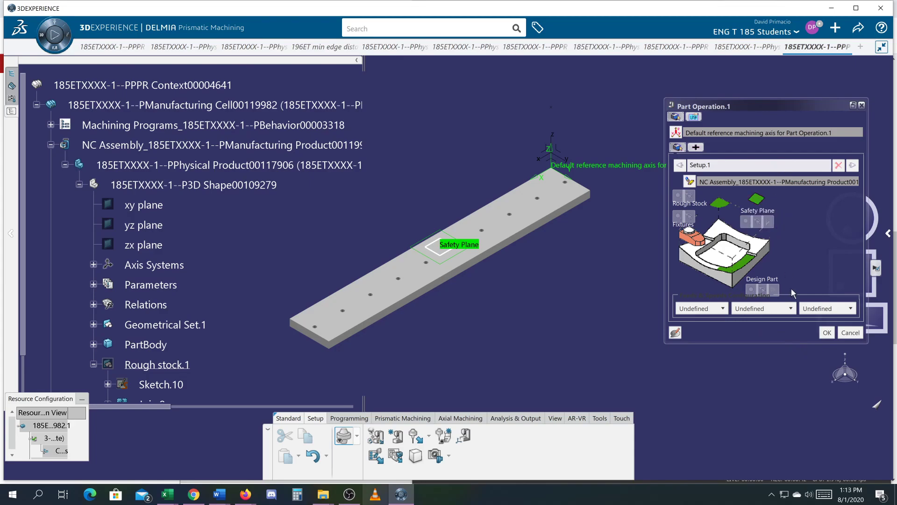
{"action": "left_click", "coordinate": [827, 332]}
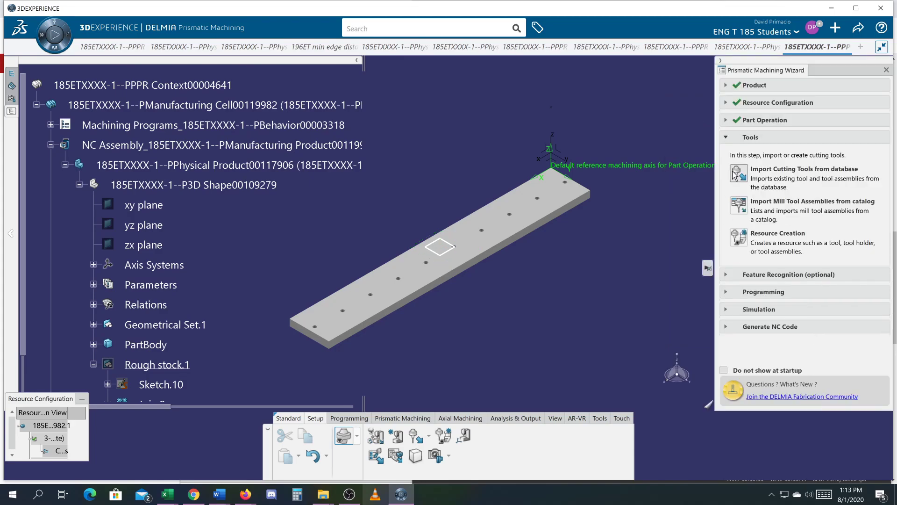
Create a new drill as a cutting tool resource from the drilling items.
{"action": "left_click", "coordinate": [737, 238]}
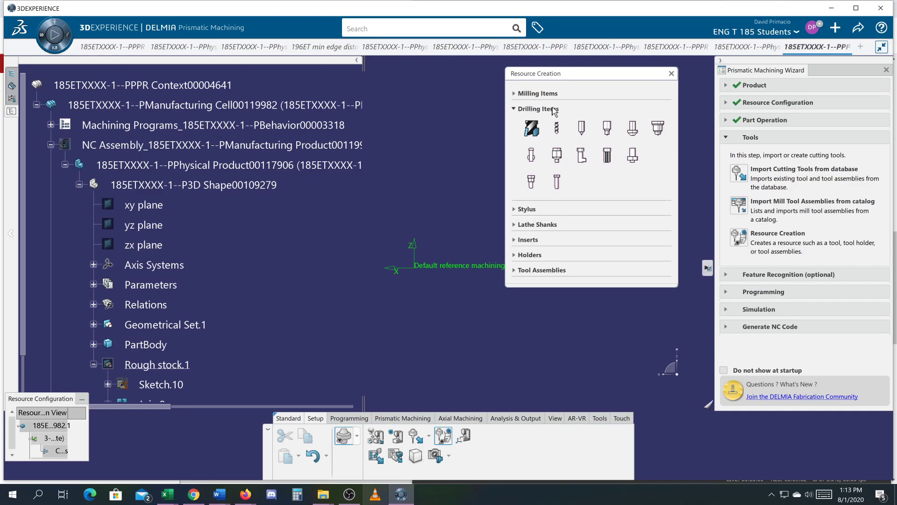
{"action": "left_click", "coordinate": [514, 110]}
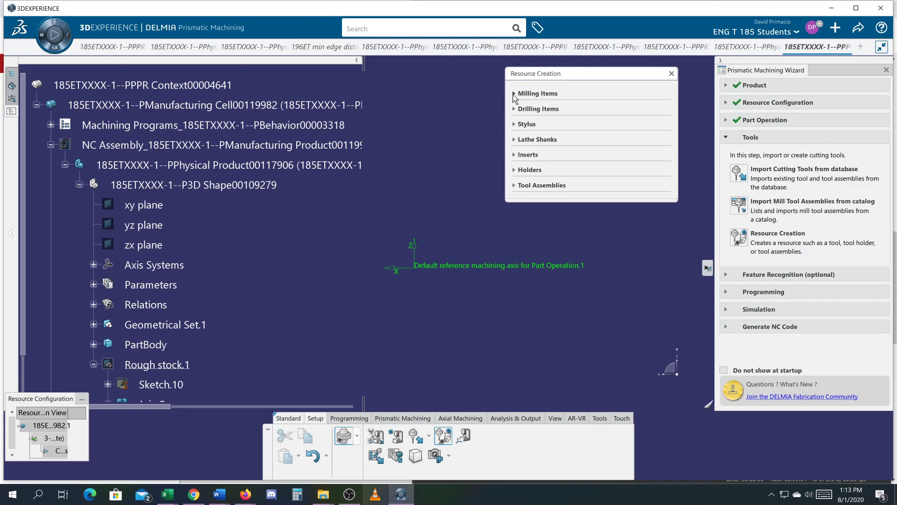
{"action": "left_click", "coordinate": [514, 94]}
{"action": "left_click", "coordinate": [513, 94]}
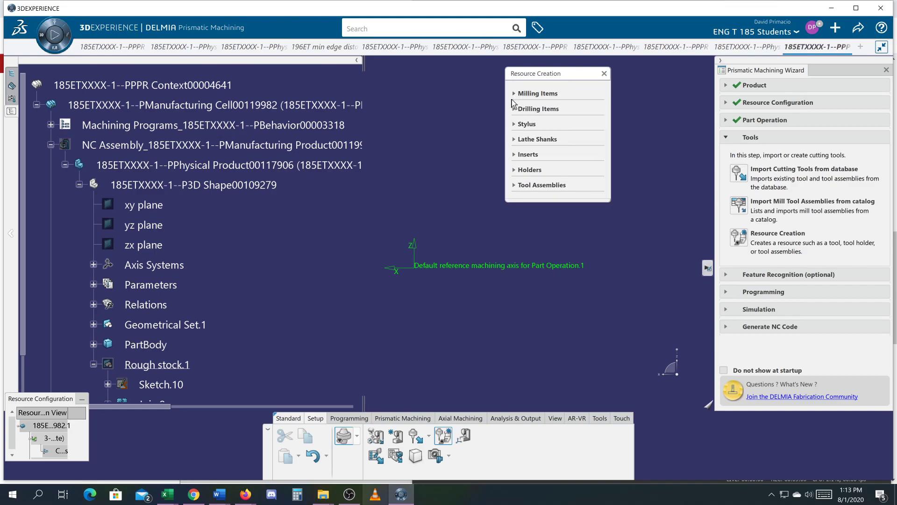
{"action": "left_click", "coordinate": [514, 109]}
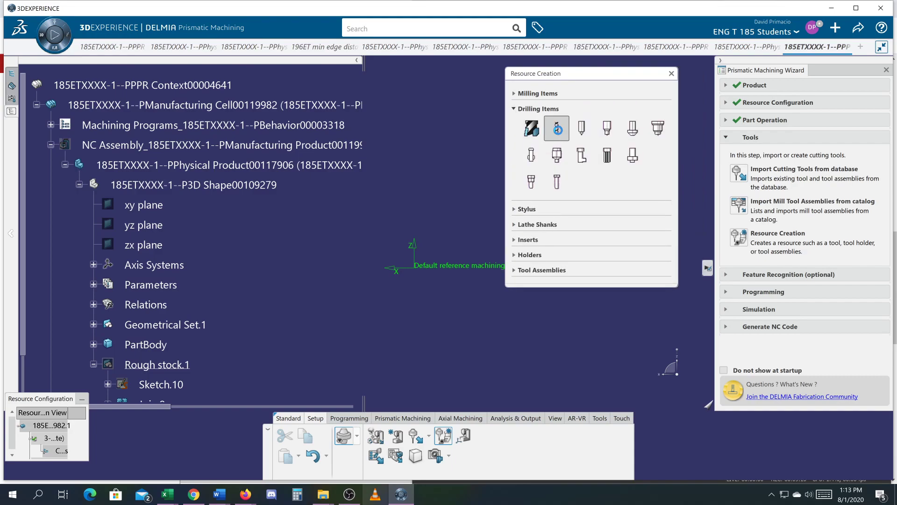
{"action": "left_click", "coordinate": [557, 129]}
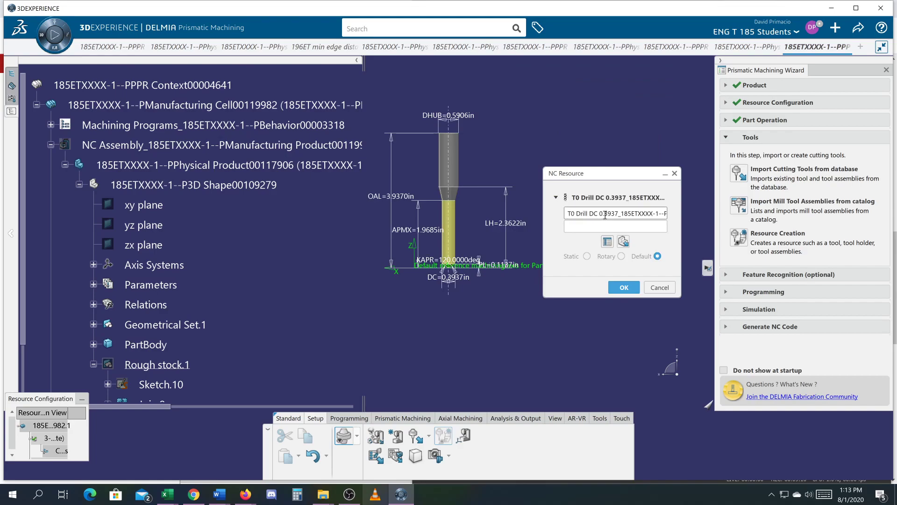
Try to rename the drill as "T0 Drill DC 0.25 Cutter" and expand its geometry parameters.
{"action": "left_click", "coordinate": [607, 241]}
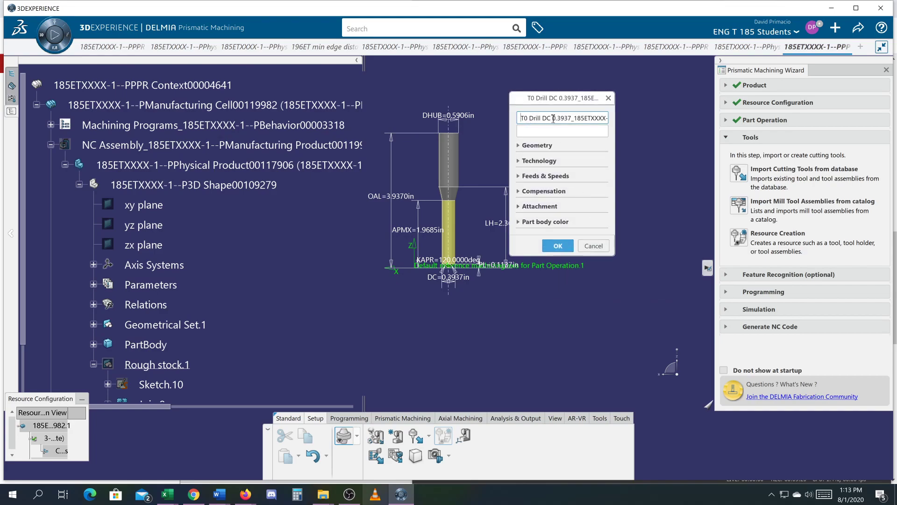
{"action": "left_click_drag", "start_coordinate": [555, 118], "coordinate": [643, 126]}
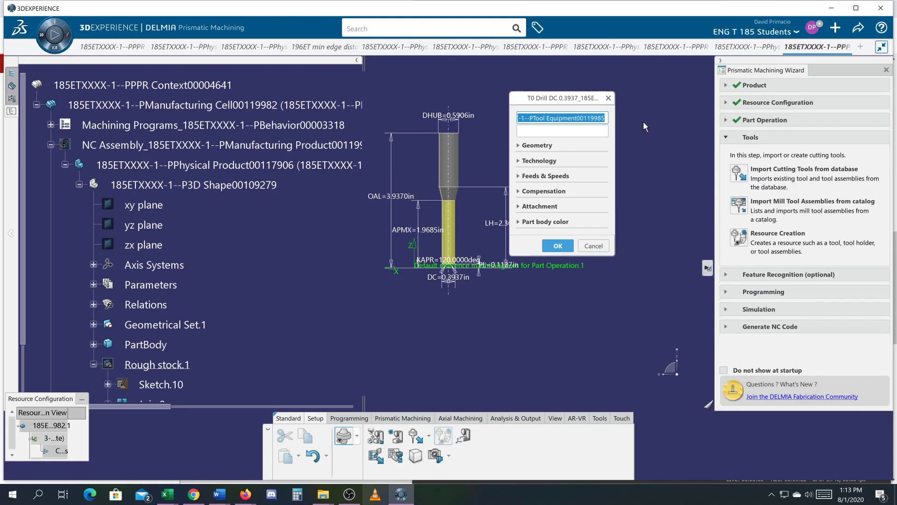
{"action": "type", "text": "25"}
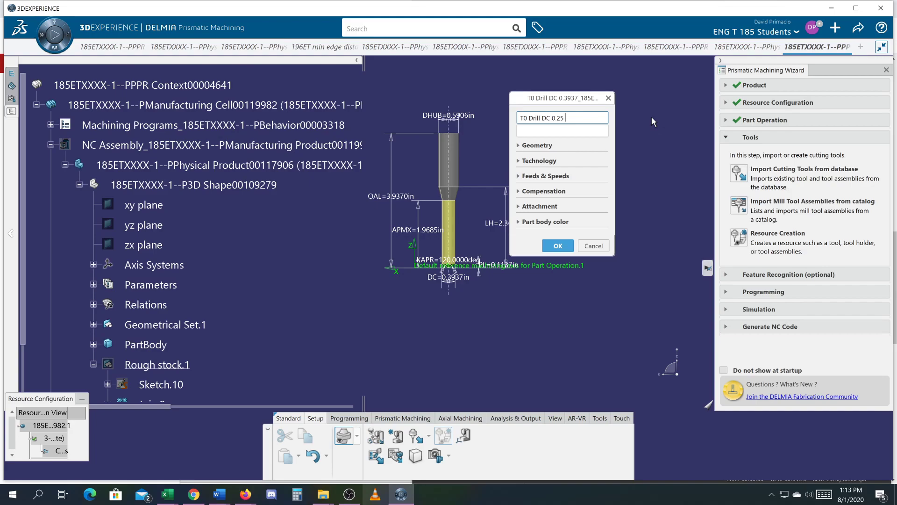
{"action": "type", "text": " Cutter"}
{"action": "left_click", "coordinate": [519, 148]}
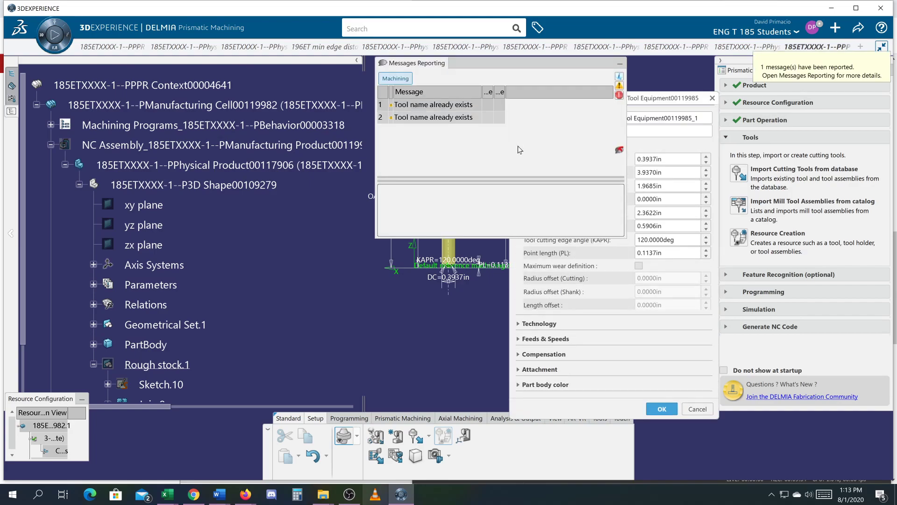
{"action": "left_click", "coordinate": [620, 65]}
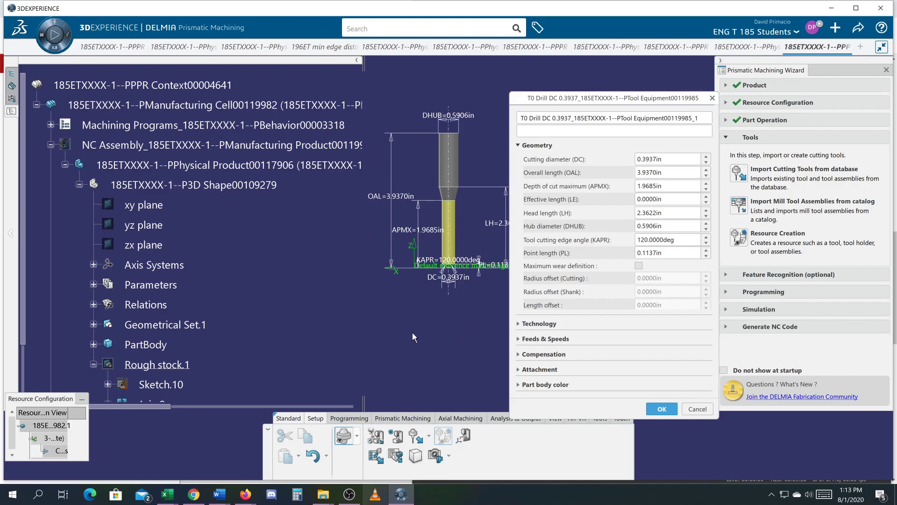
Set the drill's cutting diameter to 0.5 in by editing its dimension on the tool preview.
{"action": "scroll", "coordinate": [420, 327], "scroll_direction": "up", "scroll_amount": 5}
{"action": "middle_click_drag", "start_coordinate": [434, 333], "coordinate": [420, 379]}
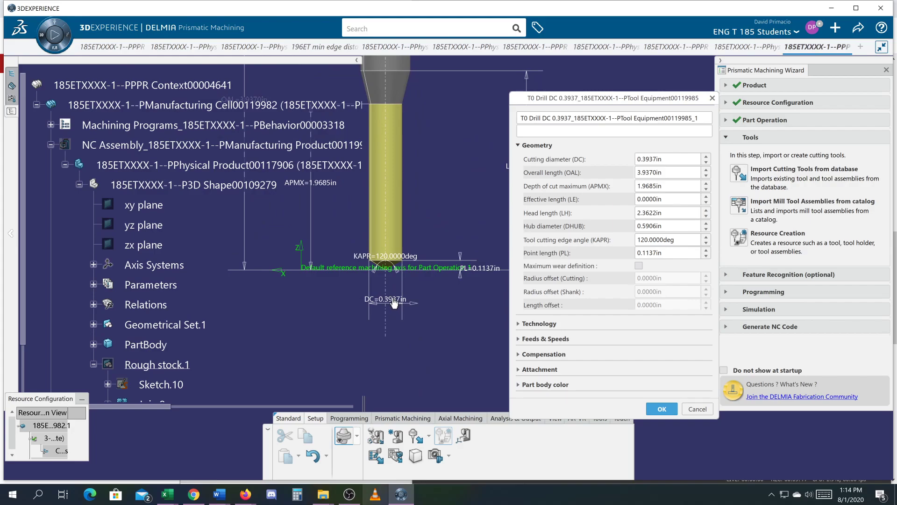
{"action": "double_click", "coordinate": [394, 301]}
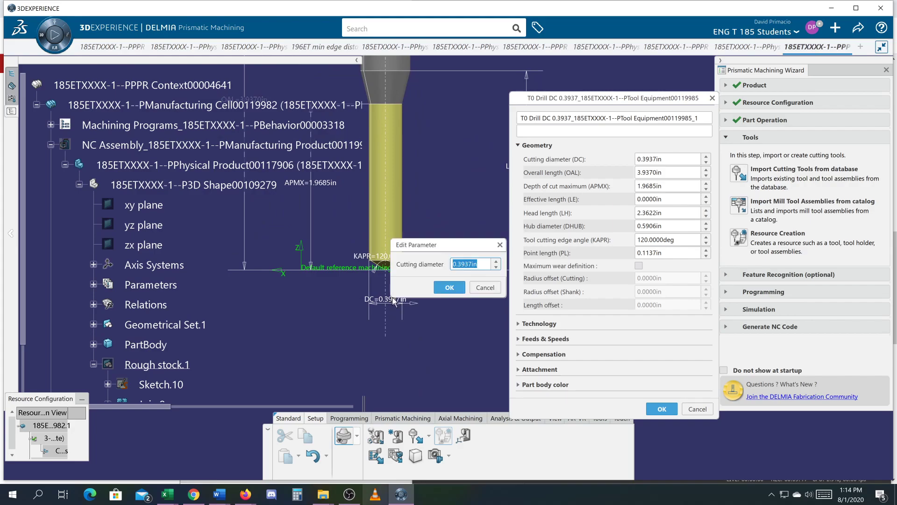
{"action": "type", "text": ".5"}
{"action": "left_click", "coordinate": [449, 287]}
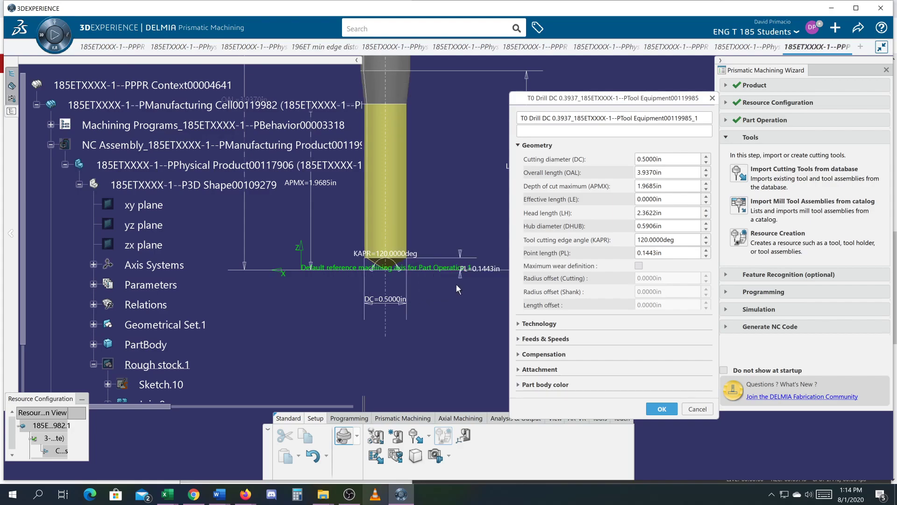
Set the drill's cutting diameter to 0.25 in and accept the tool's geometry parameters.
{"action": "double_click", "coordinate": [654, 160]}
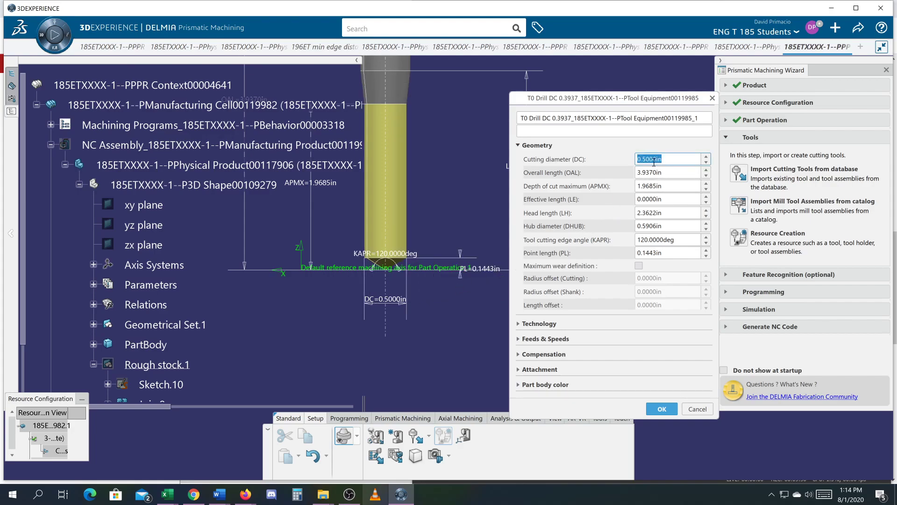
{"action": "type", "text": ".25"}
{"action": "key", "text": "Return"}
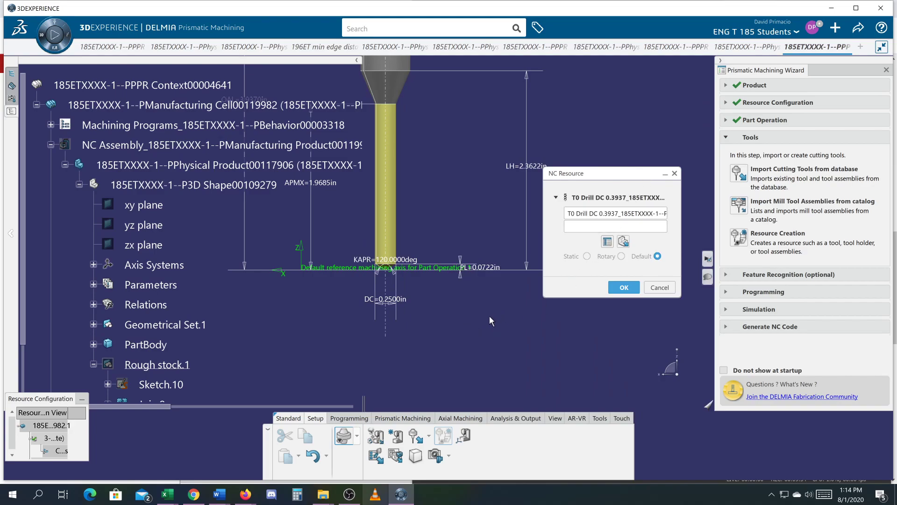
Examine the drill tool and 3-axis machine entries in the specification tree by expanding their nodes.
{"action": "scroll", "coordinate": [25, 299], "scroll_direction": "down", "scroll_amount": 3}
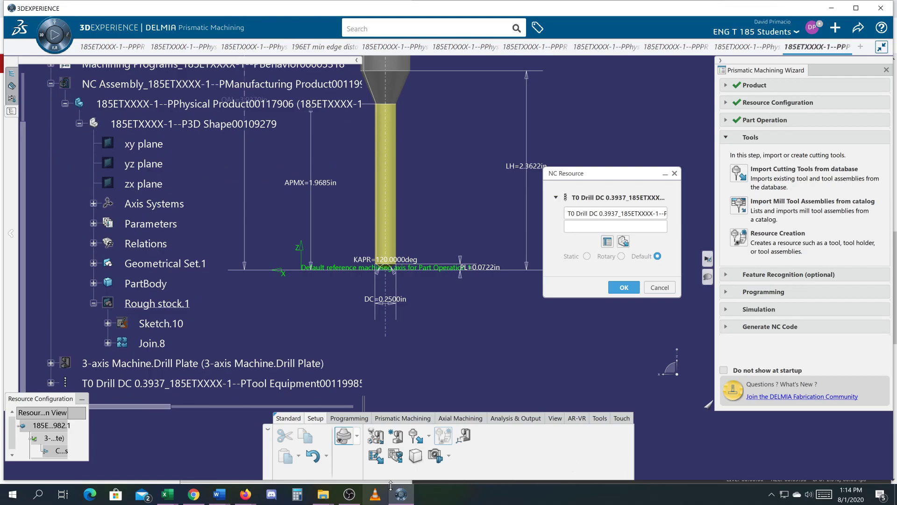
{"action": "left_click", "coordinate": [349, 494]}
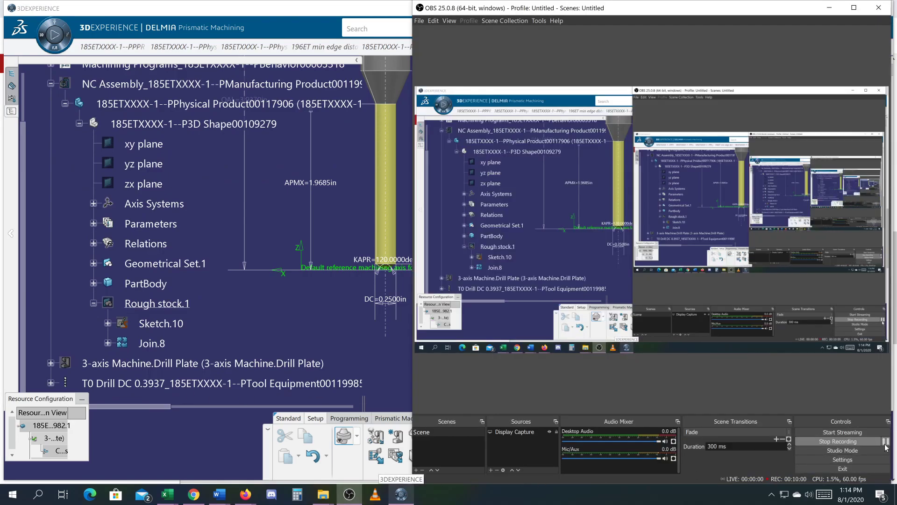
{"action": "left_click", "coordinate": [360, 342]}
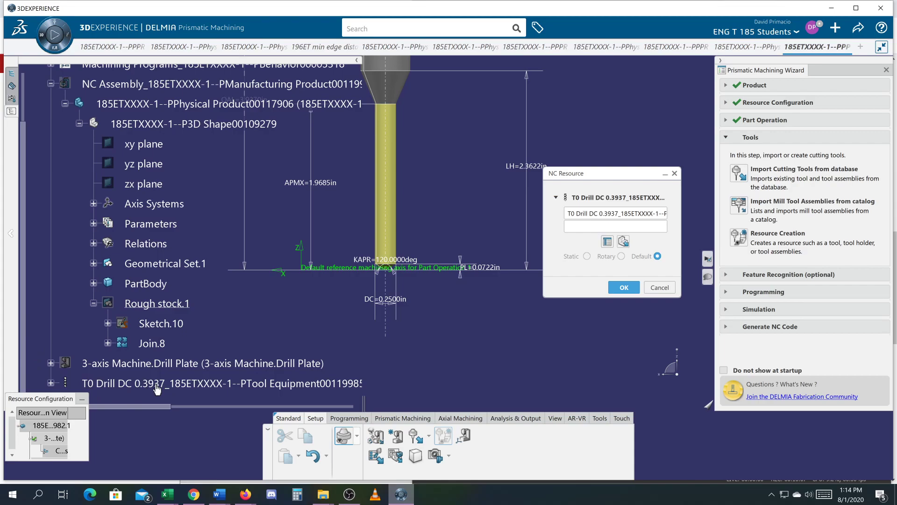
{"action": "mouse_move", "coordinate": [46, 400]}
{"action": "left_mouse_down"}
{"action": "mouse_move", "coordinate": [54, 437]}
{"action": "mouse_move", "coordinate": [51, 404]}
{"action": "left_mouse_up"}
{"action": "left_click", "coordinate": [50, 383]}
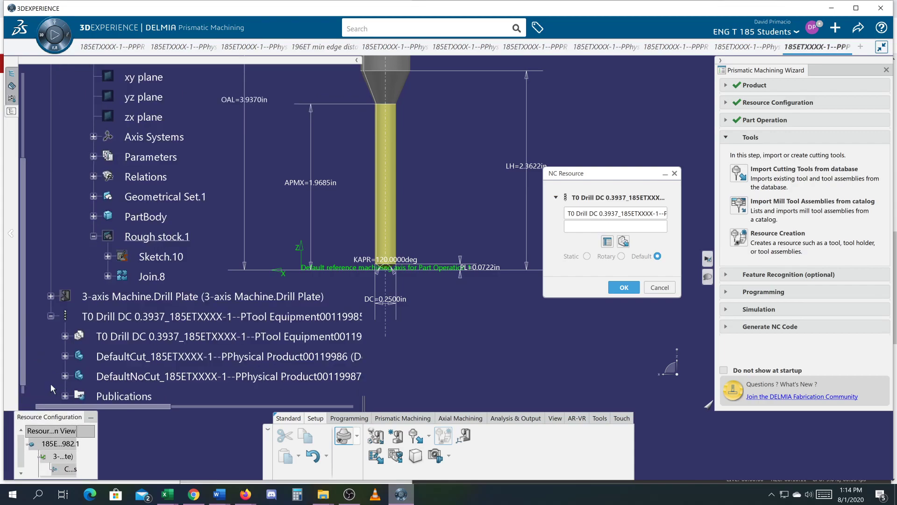
{"action": "left_click", "coordinate": [50, 296]}
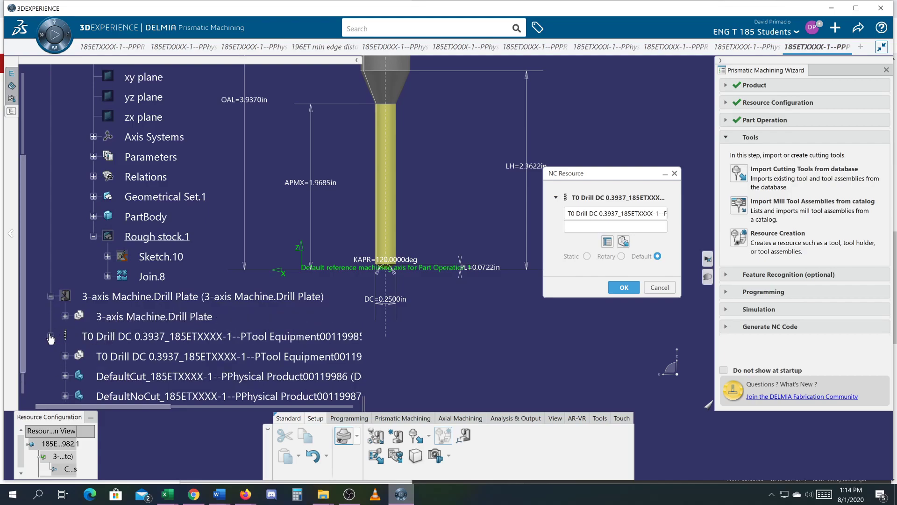
Reopen the drill's geometry parameters and hide the specification tree so the whole tool preview is unobstructed.
{"action": "left_click", "coordinate": [607, 242]}
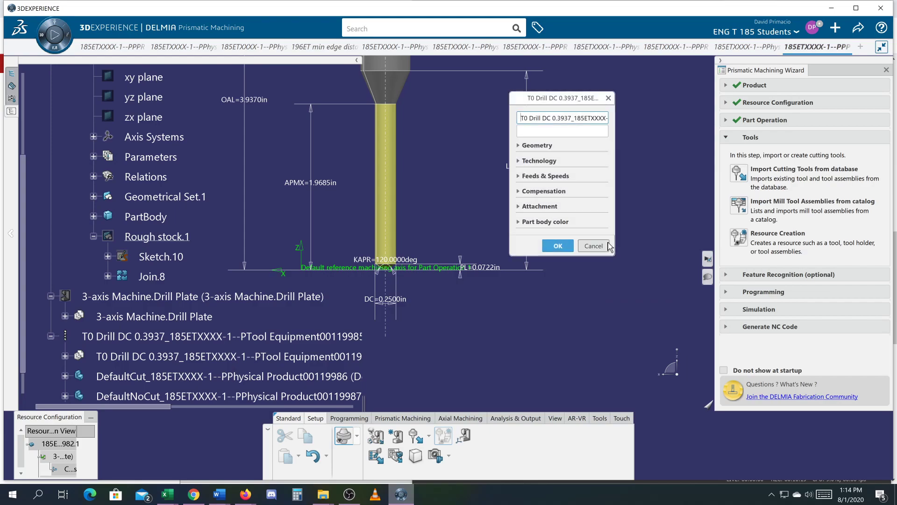
{"action": "left_click", "coordinate": [521, 146]}
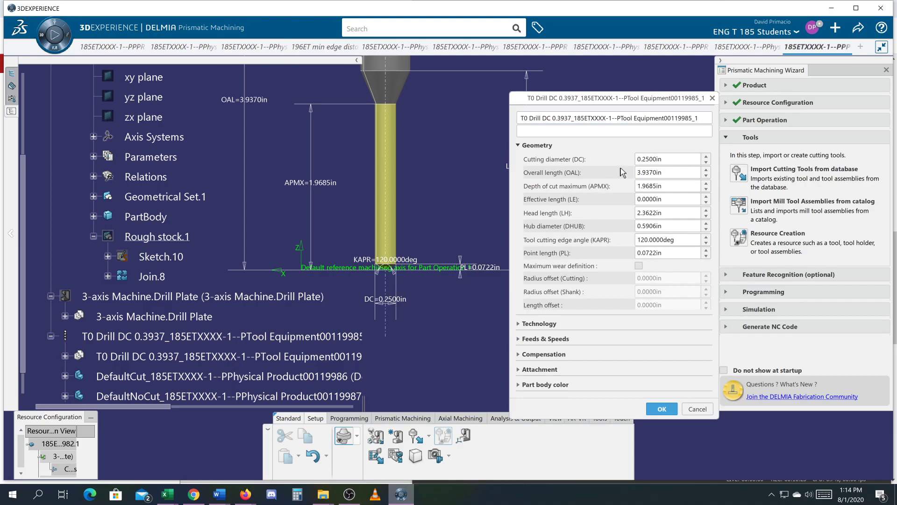
{"action": "middle_click_drag", "start_coordinate": [352, 190], "coordinate": [349, 222], "text": "ctrl"}
{"action": "middle_click_drag", "start_coordinate": [425, 255], "coordinate": [340, 249]}
{"action": "middle_click_drag", "start_coordinate": [351, 206], "coordinate": [410, 238]}
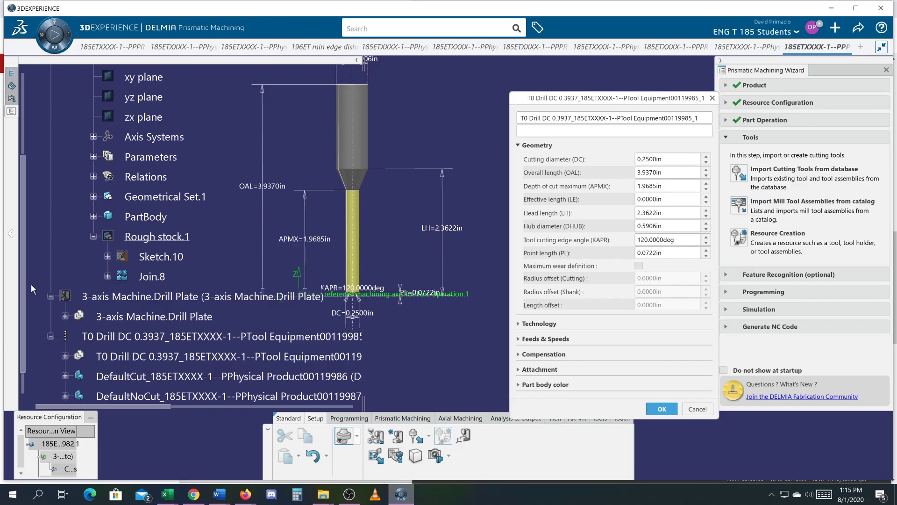
{"action": "key", "text": "F3"}
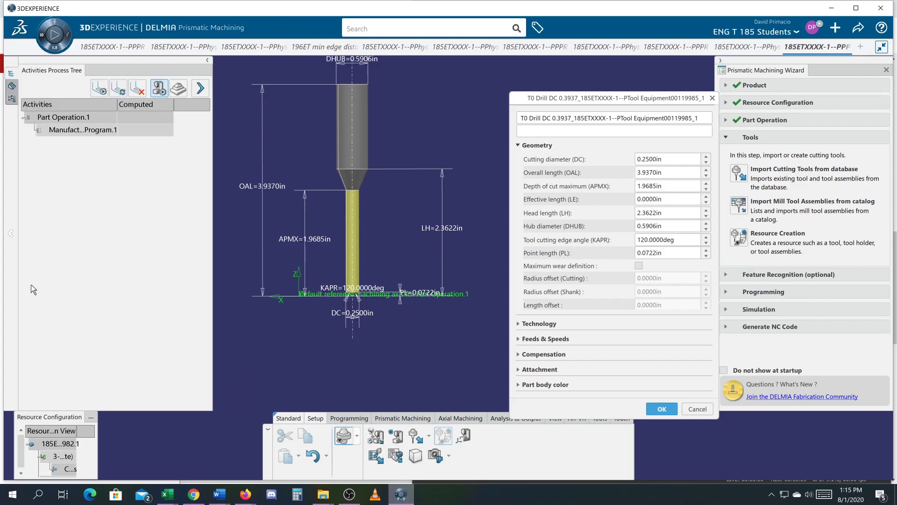
{"action": "middle_click_drag", "start_coordinate": [279, 316], "coordinate": [307, 339]}
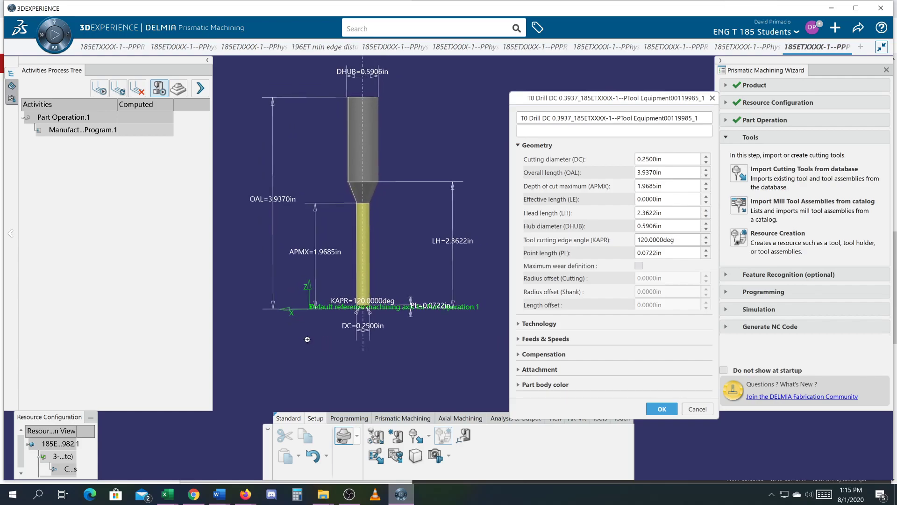
Set the drill's hub diameter to 0.75 in and its overall length to 3 in.
{"action": "double_click", "coordinate": [375, 73]}
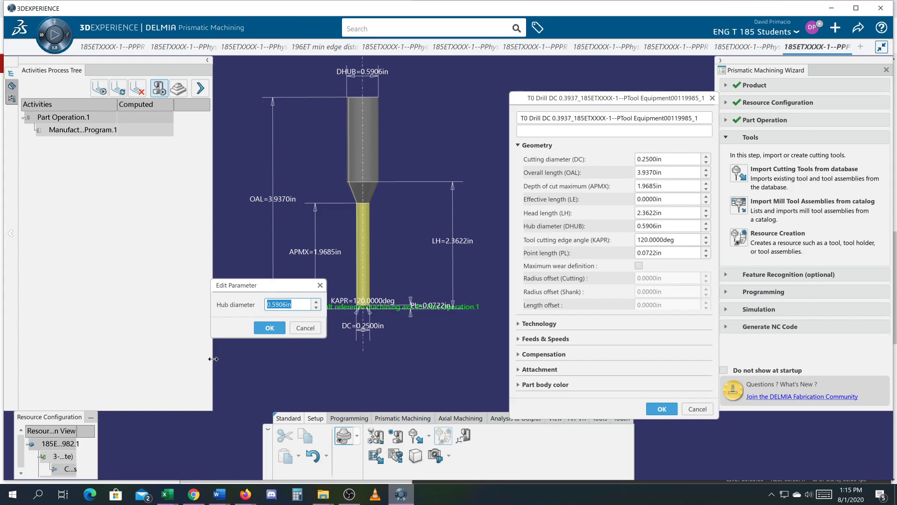
{"action": "type", "text": ".75"}
{"action": "key", "text": "Return"}
{"action": "double_click", "coordinate": [272, 204]}
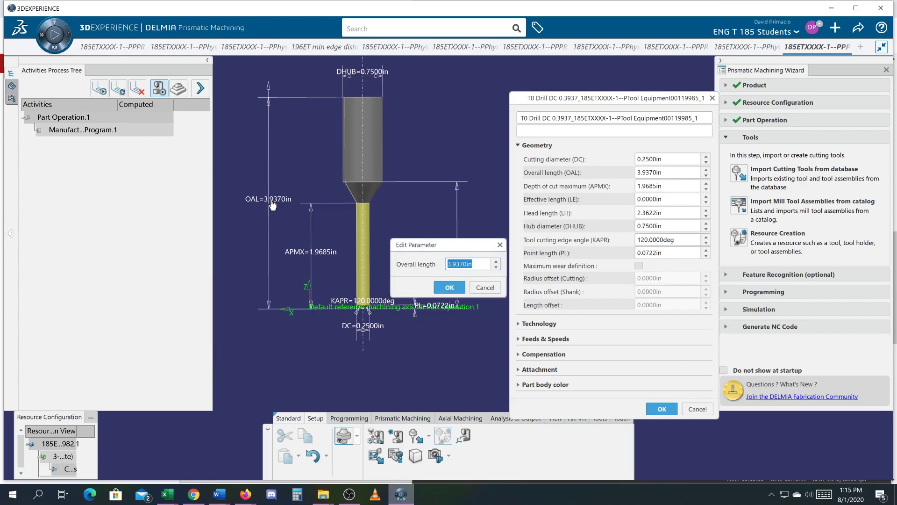
{"action": "type", "text": "3"}
{"action": "key", "text": "Return"}
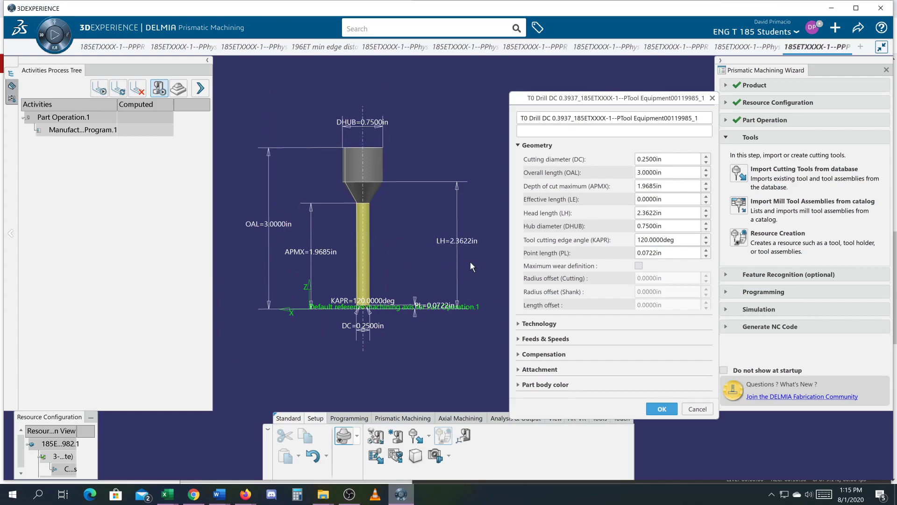
Shorten the drill's head length to 1 in.
{"action": "double_click", "coordinate": [456, 243]}
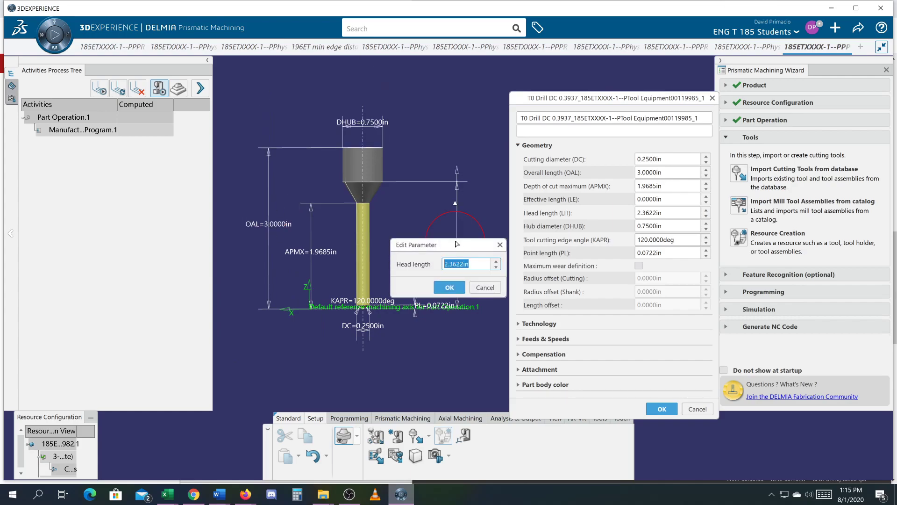
{"action": "type", "text": "1"}
{"action": "key", "text": "Return"}
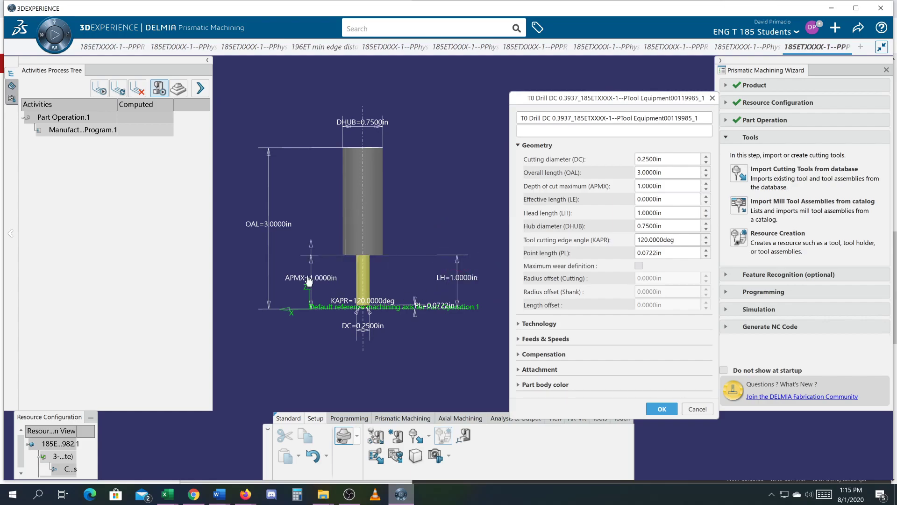
Set the drill's head length to 1.5 in and its overall length to 2.5 in.
{"action": "double_click", "coordinate": [468, 279]}
{"action": "type", "text": "1"}
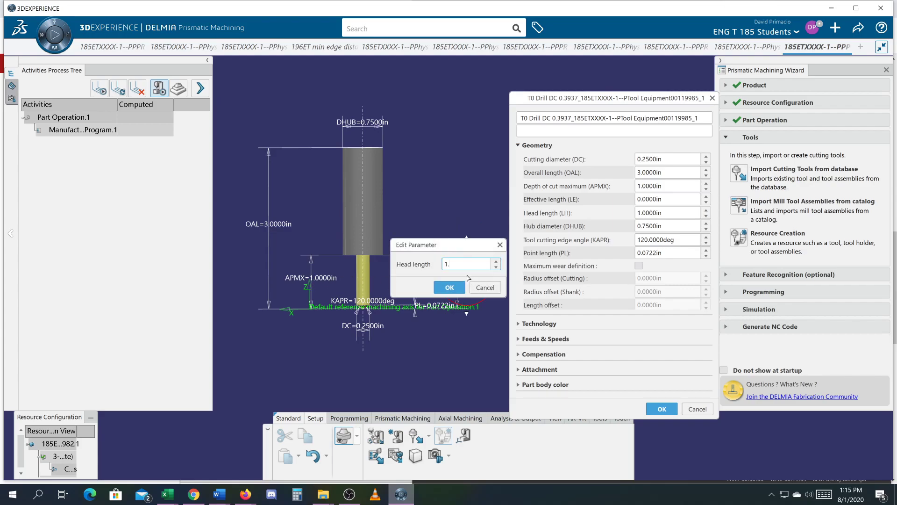
{"action": "type", "text": ".5"}
{"action": "key", "text": "Return"}
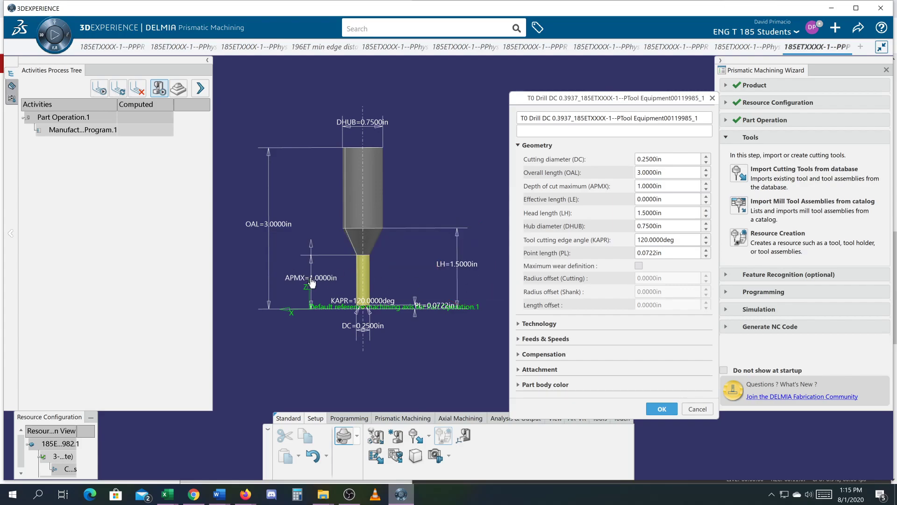
{"action": "double_click", "coordinate": [265, 225]}
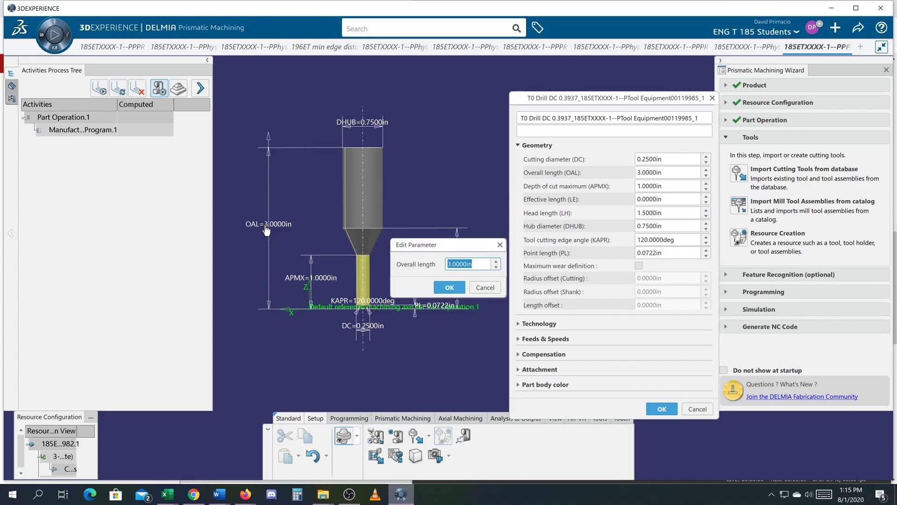
{"action": "type", "text": "2.5"}
{"action": "key", "text": "Return"}
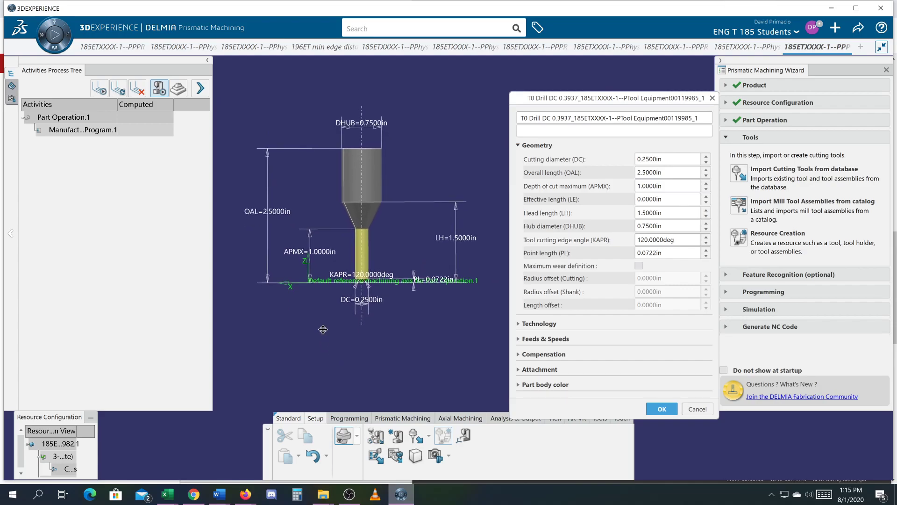
{"action": "middle_click_drag", "start_coordinate": [382, 332], "coordinate": [326, 265], "text": "ctrl"}
{"action": "middle_click_drag", "start_coordinate": [383, 266], "coordinate": [437, 258]}
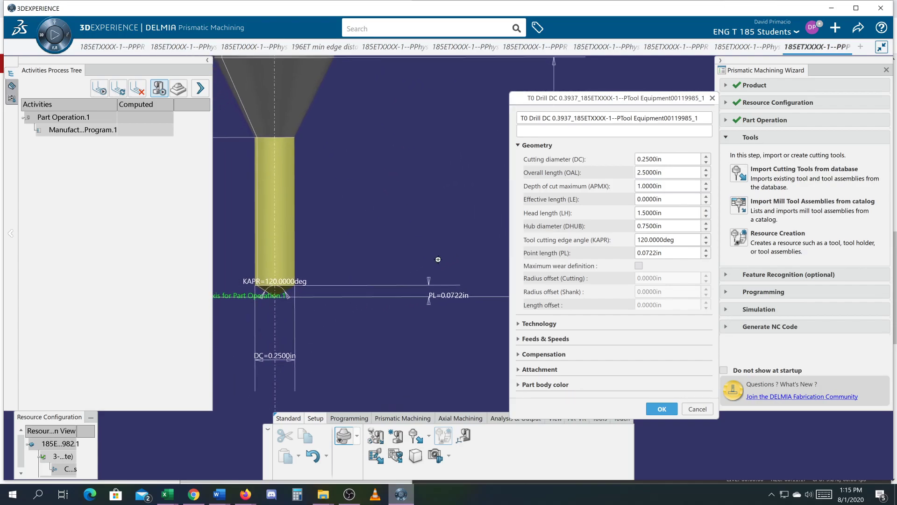
Set the drill's point length to 1/8 in.
{"action": "double_click", "coordinate": [447, 296]}
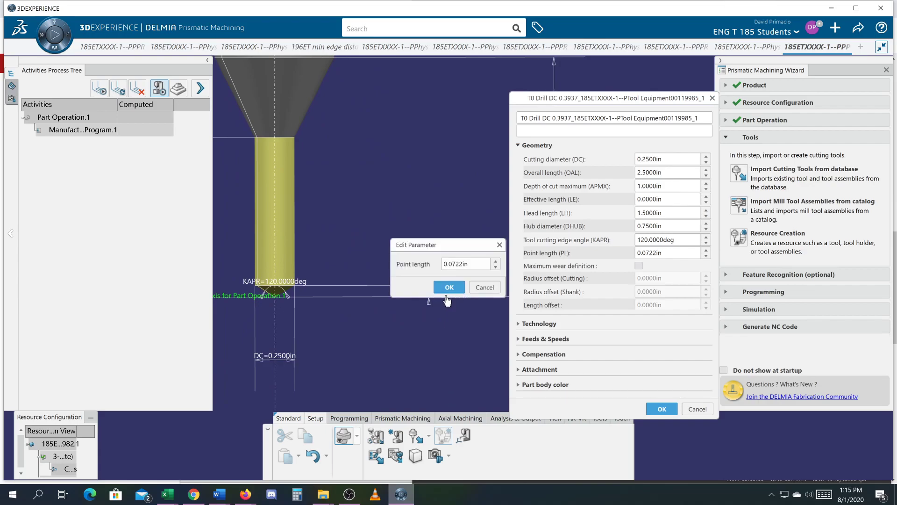
{"action": "left_click_drag", "start_coordinate": [466, 264], "coordinate": [415, 258]}
{"action": "type", "text": "1"}
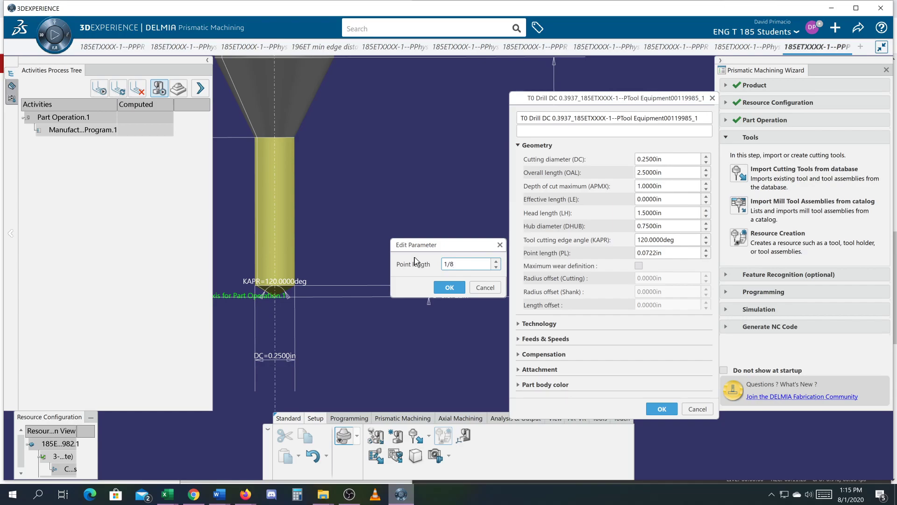
{"action": "type", "text": "/8"}
{"action": "key", "text": "Return"}
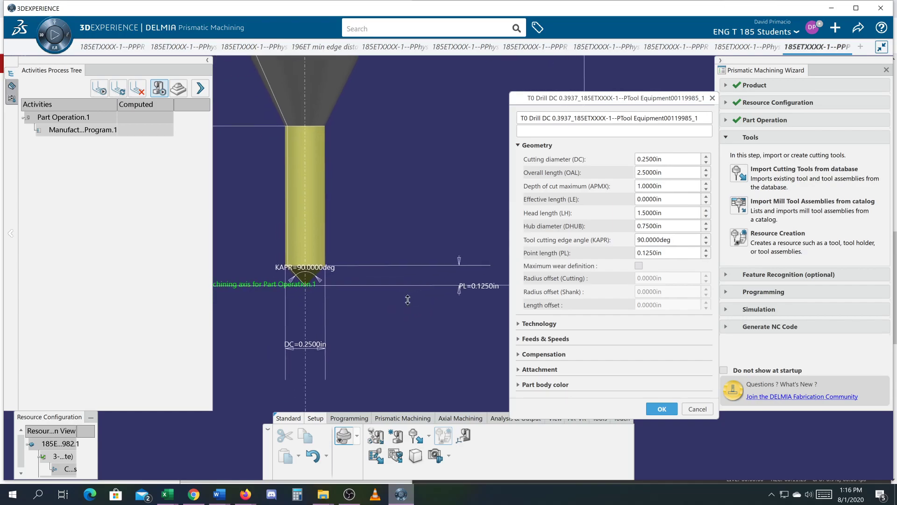
Set the drill's point length to 0.0625 in and accept the tool's geometry parameters.
{"action": "left_click_drag", "start_coordinate": [673, 252], "coordinate": [534, 248]}
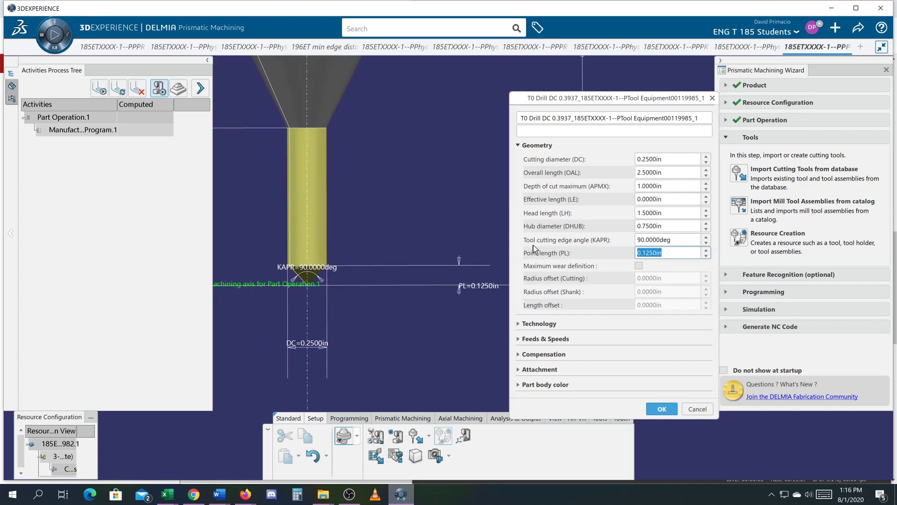
{"action": "type", "text": "1/16"}
{"action": "key", "text": "Return"}
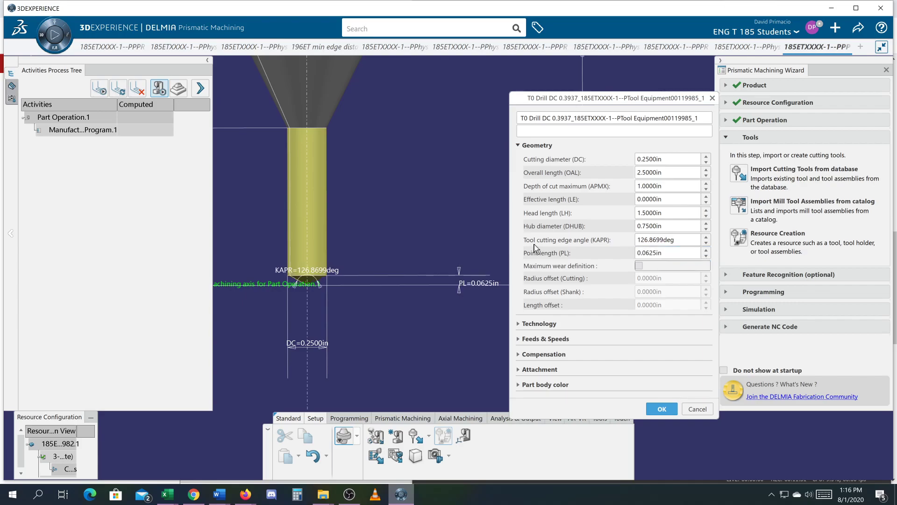
{"action": "scroll", "coordinate": [370, 285], "scroll_direction": "down", "scroll_amount": 4}
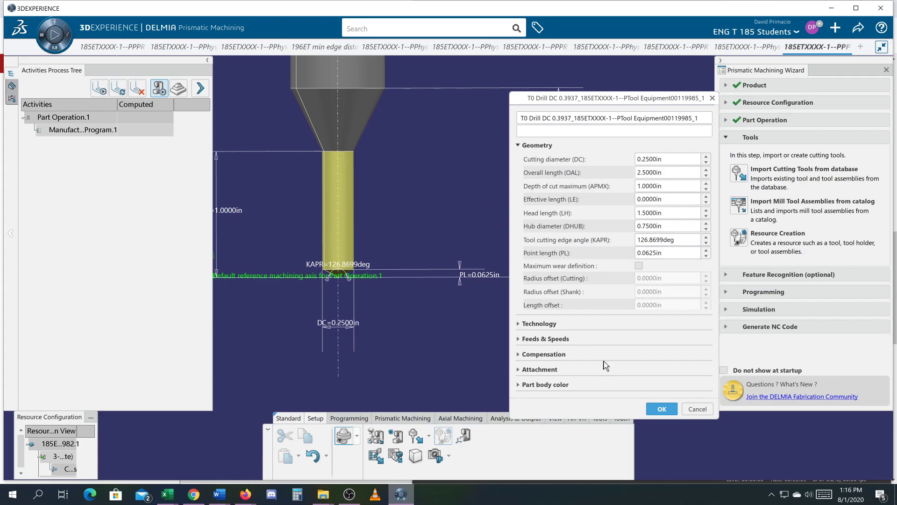
{"action": "left_click", "coordinate": [654, 413]}
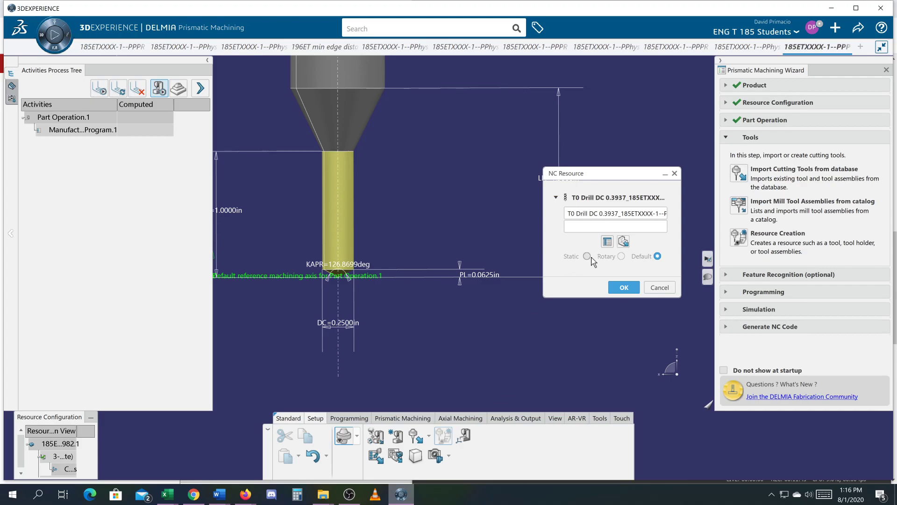
Try to rename the drill as "T0 Drill DC 0.250 Cutter" in its detailed tool parameters.
{"action": "left_click", "coordinate": [607, 242]}
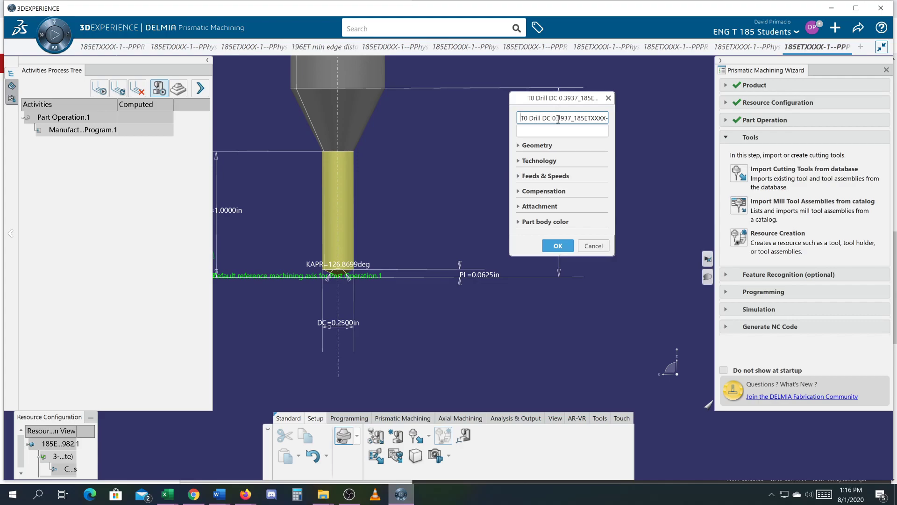
{"action": "left_click_drag", "start_coordinate": [558, 119], "coordinate": [721, 124]}
{"action": "key", "text": "Delete"}
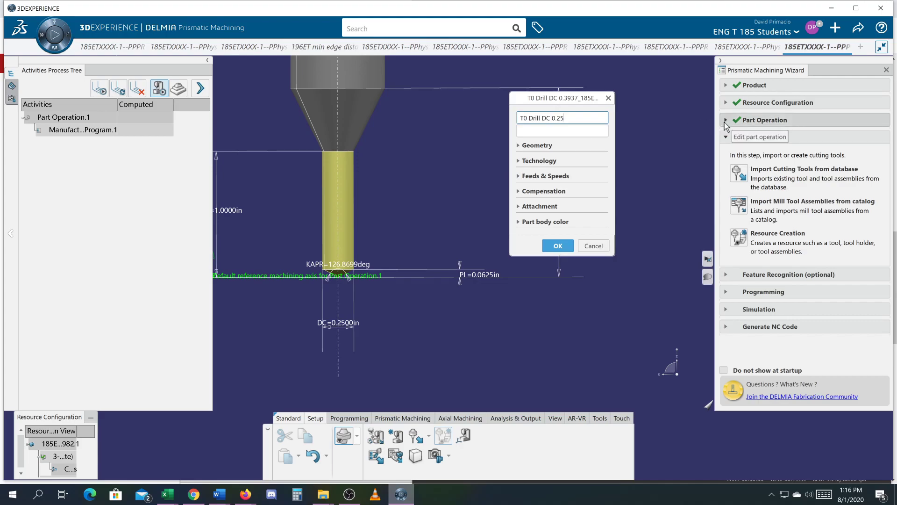
{"action": "type", "text": "0 Cutter"}
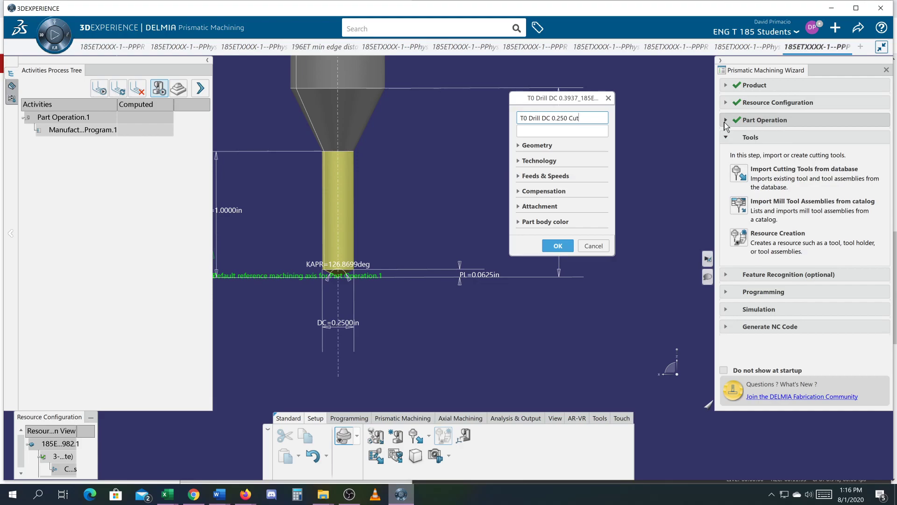
{"action": "left_click", "coordinate": [558, 249]}
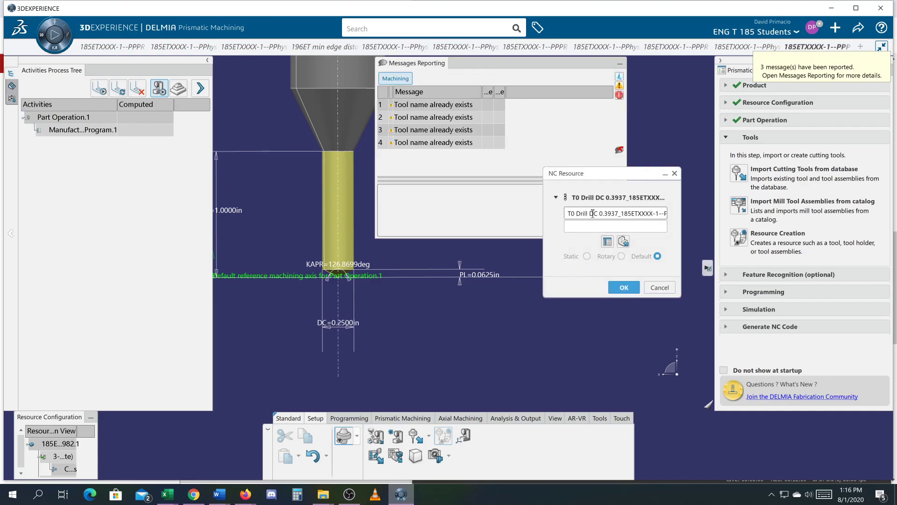
Rename the drill as "T0 Drill DC 0.250 Cutter" in the NC Resource definition and accept the tool.
{"action": "left_click_drag", "start_coordinate": [598, 213], "coordinate": [891, 227]}
{"action": "key", "text": "BackSpace"}
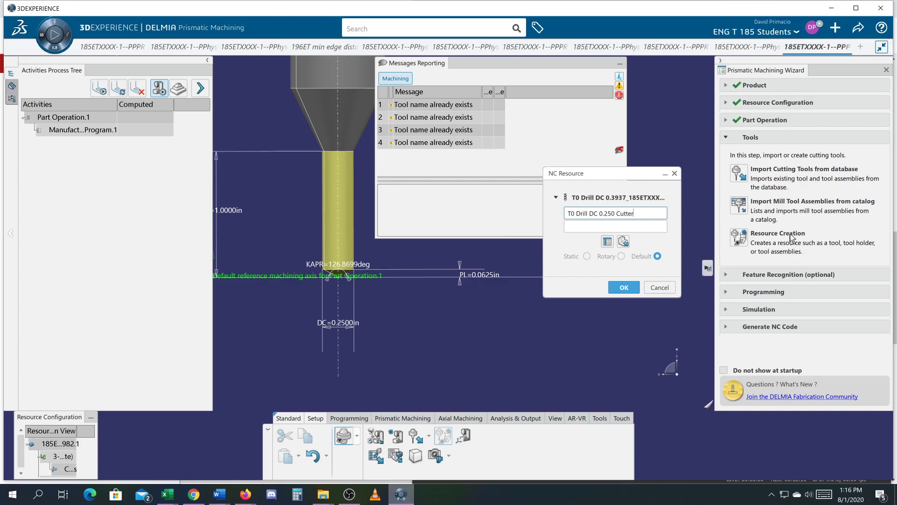
{"action": "left_click", "coordinate": [625, 287]}
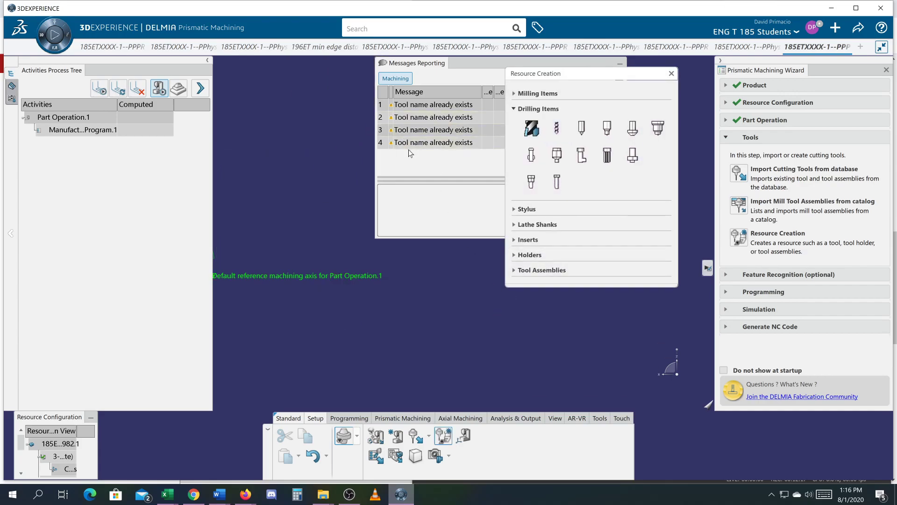
Undock the Activities Process Tree and dismiss the Resource Creation and Messages Reporting windows.
{"action": "left_click_drag", "start_coordinate": [112, 69], "coordinate": [203, 97]}
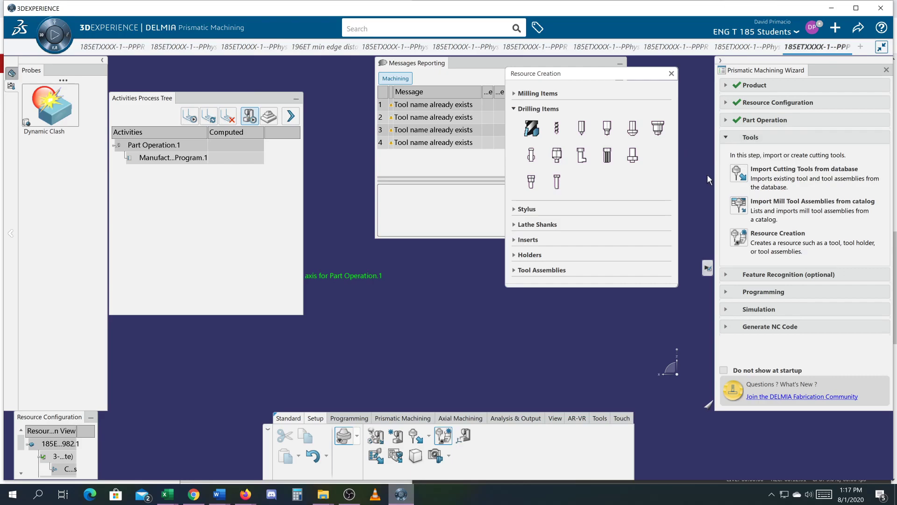
{"action": "left_click", "coordinate": [671, 73]}
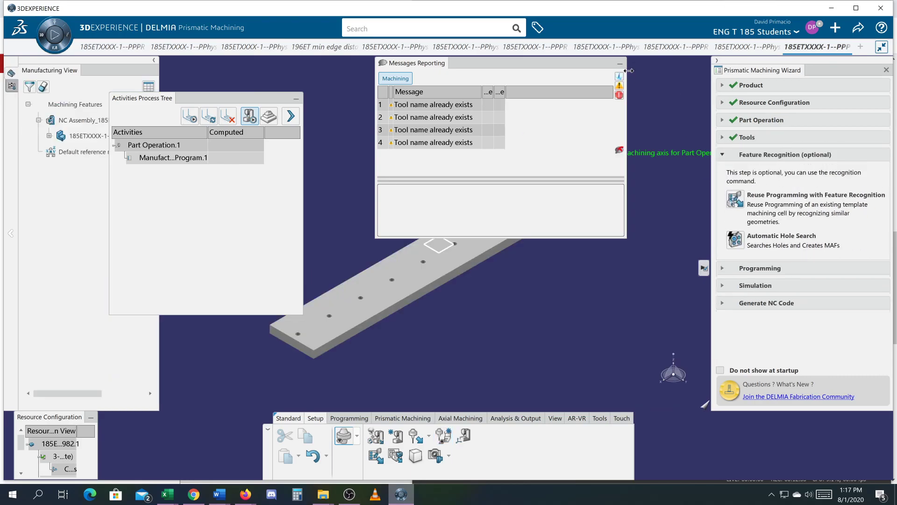
{"action": "left_click", "coordinate": [619, 63]}
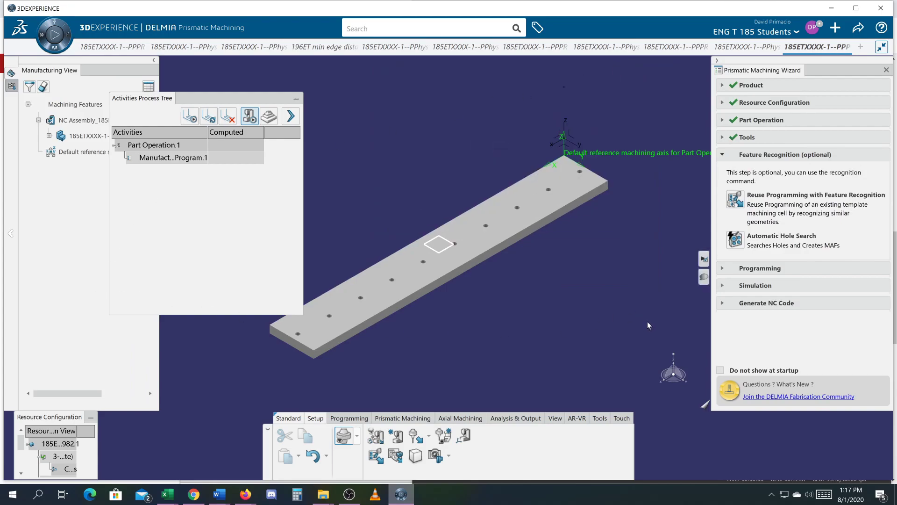
Advance the machining wizard past optional feature recognition to Programming and bring up the axial machining operations.
{"action": "left_click", "coordinate": [721, 269]}
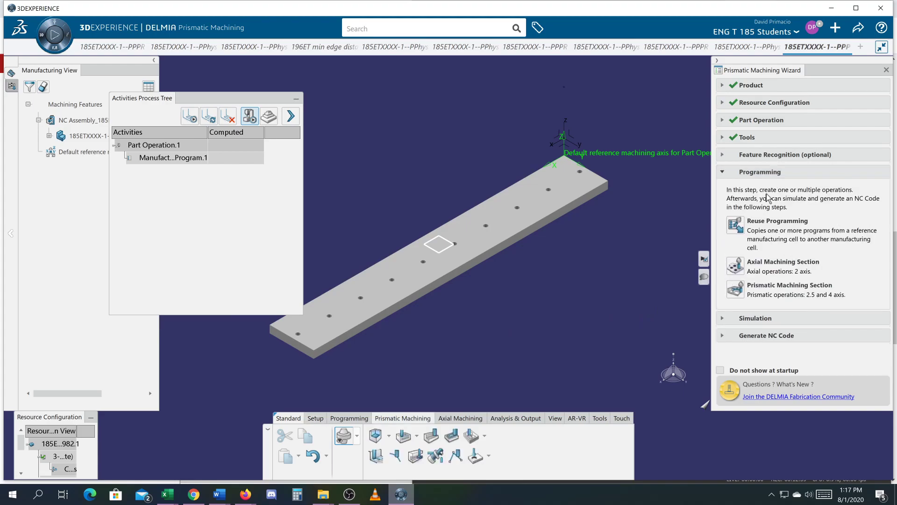
{"action": "left_click", "coordinate": [721, 154]}
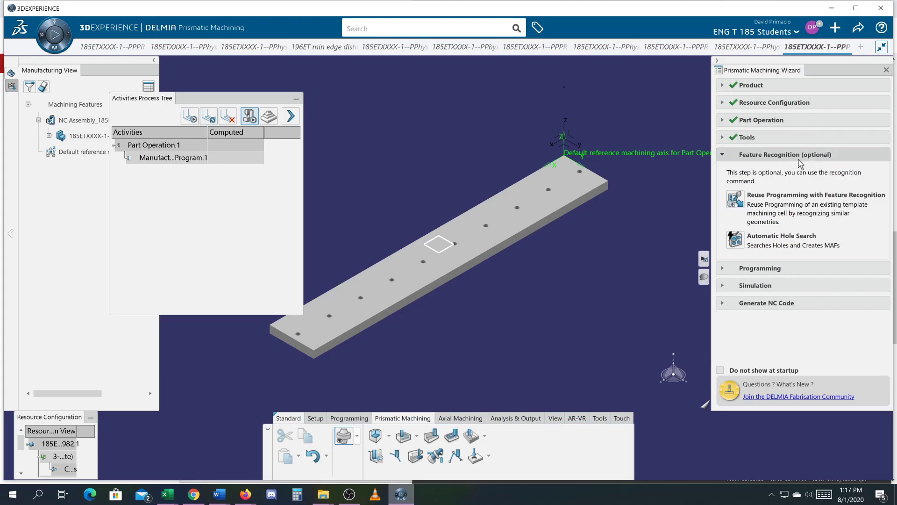
{"action": "left_click", "coordinate": [723, 155]}
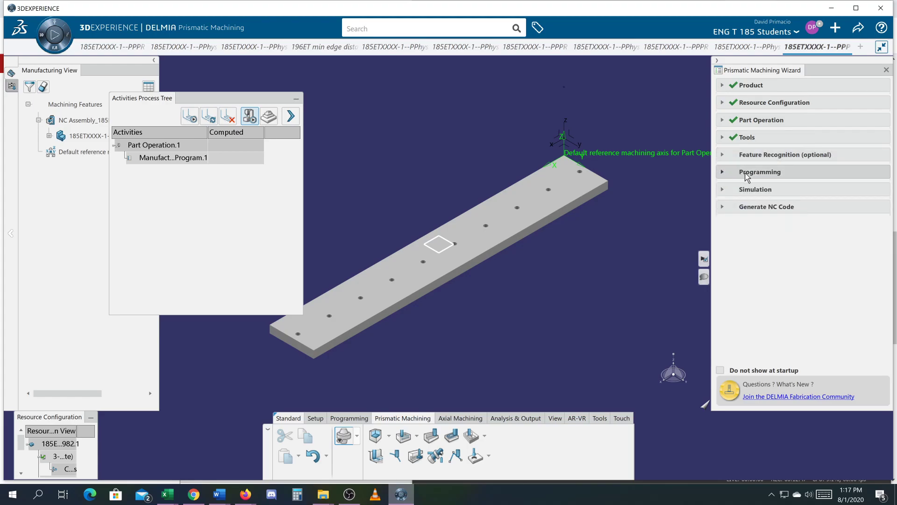
{"action": "left_click", "coordinate": [720, 174]}
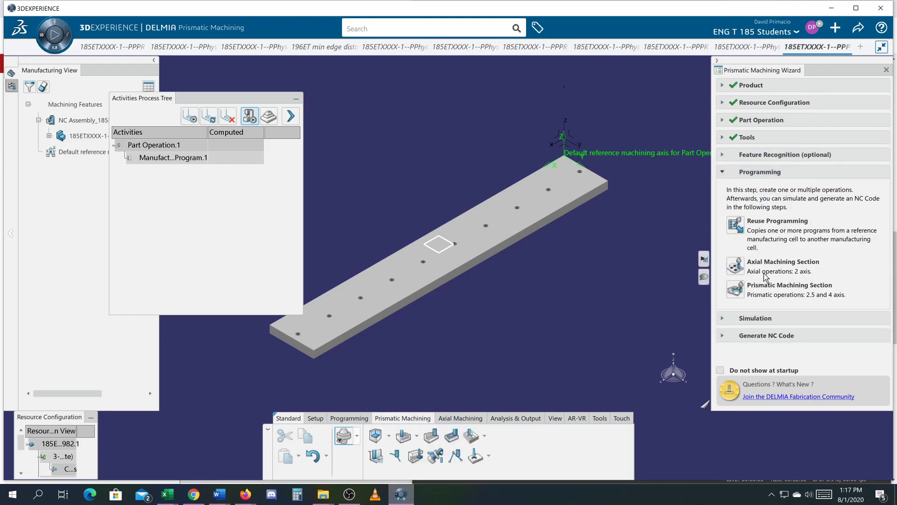
{"action": "left_click", "coordinate": [739, 268]}
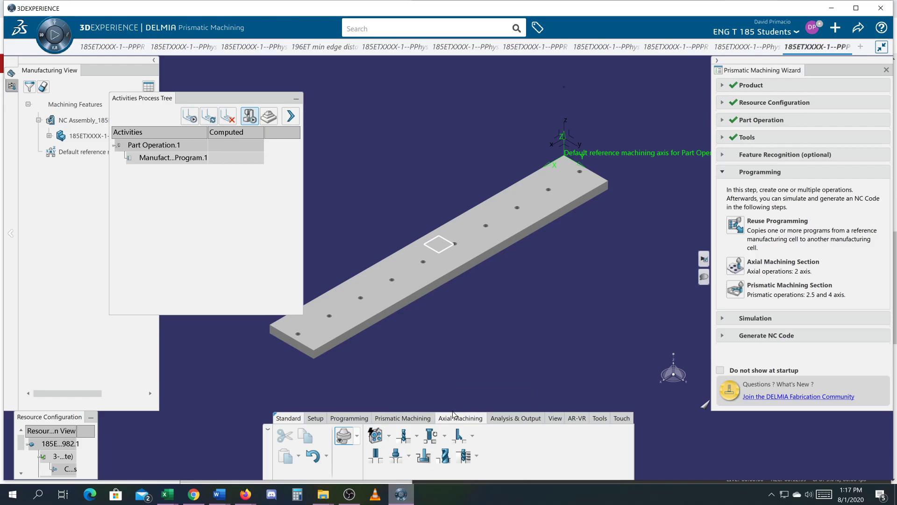
Insert a Drilling operation under the manufacturing program of Part Operation.1.
{"action": "left_click", "coordinate": [400, 438]}
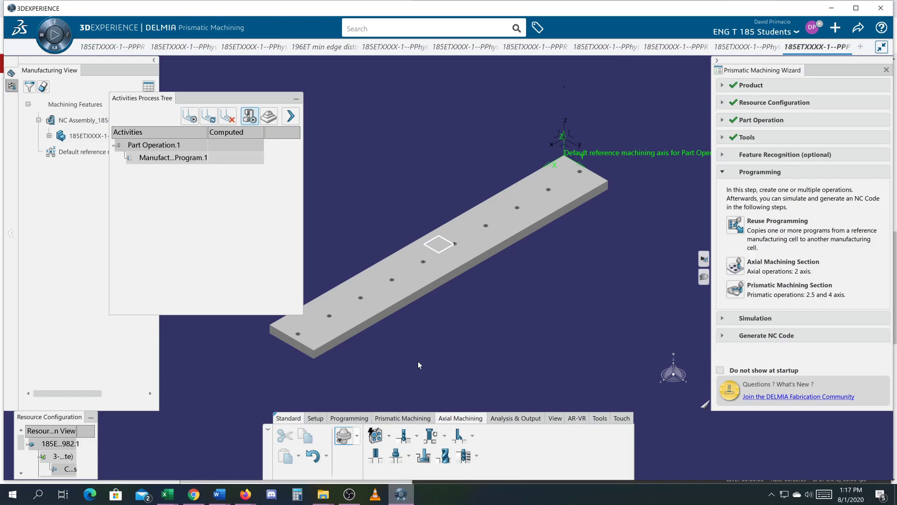
{"action": "left_click", "coordinate": [140, 158]}
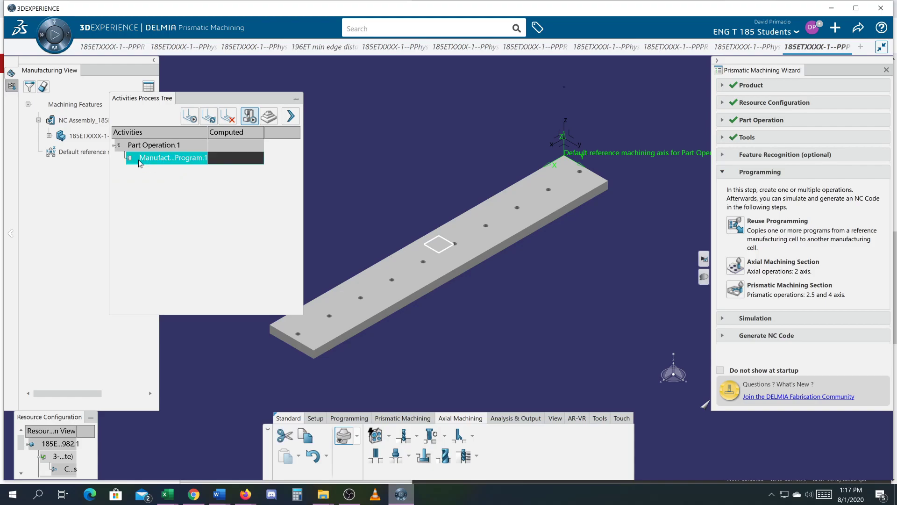
{"action": "left_click", "coordinate": [404, 438]}
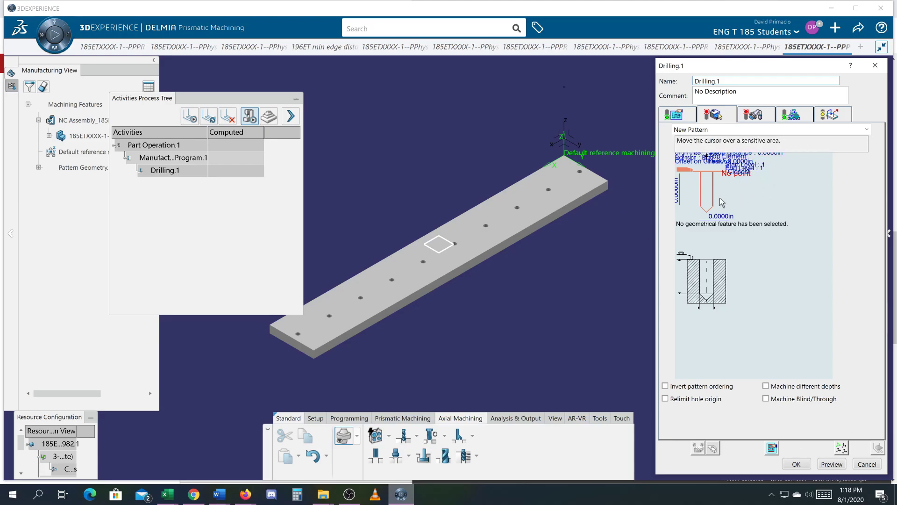
Define the hole nearest the reference machining axis as the drilling operation's hole position.
{"action": "middle_click_drag", "start_coordinate": [527, 334], "coordinate": [503, 349]}
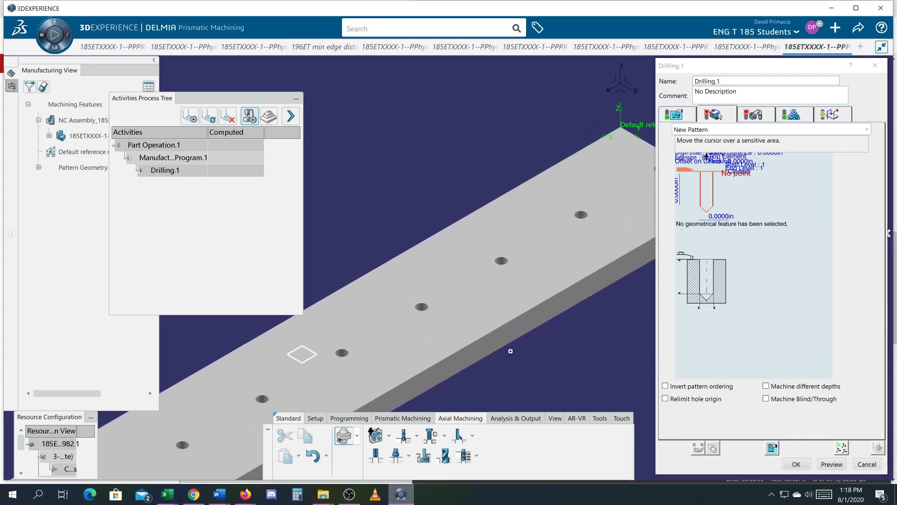
{"action": "middle_click_drag", "start_coordinate": [618, 340], "coordinate": [465, 412]}
{"action": "mouse_move", "coordinate": [510, 385]}
{"action": "middle_mouse_down"}
{"action": "mouse_move", "coordinate": [502, 392]}
{"action": "mouse_move", "coordinate": [517, 404]}
{"action": "mouse_move", "coordinate": [523, 391]}
{"action": "middle_mouse_up"}
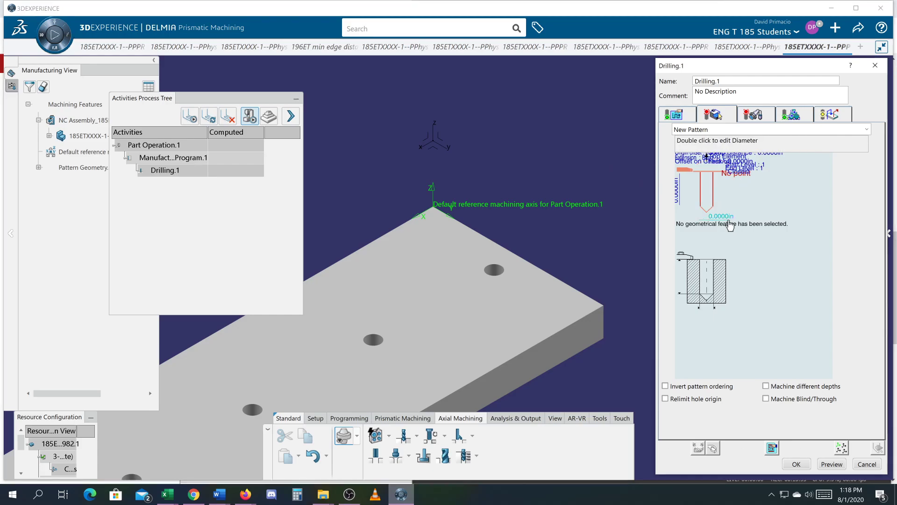
{"action": "left_click", "coordinate": [718, 198]}
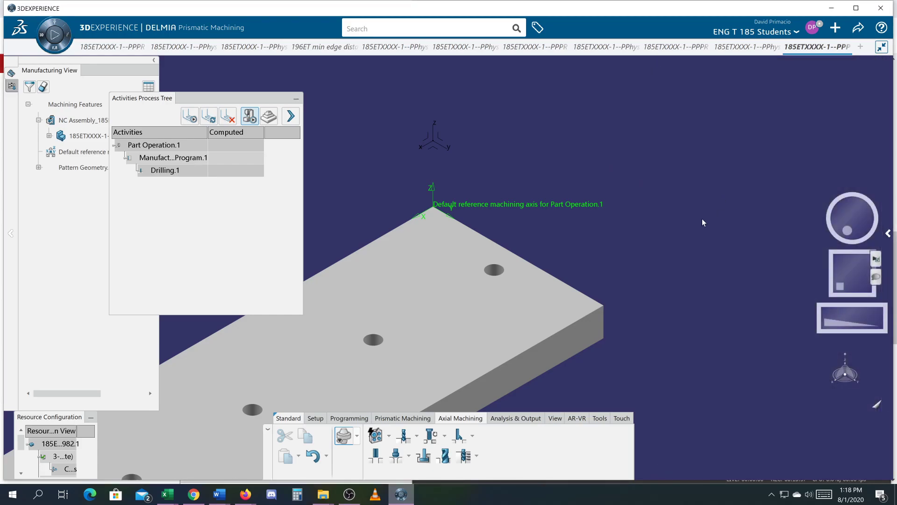
{"action": "left_click", "coordinate": [494, 274]}
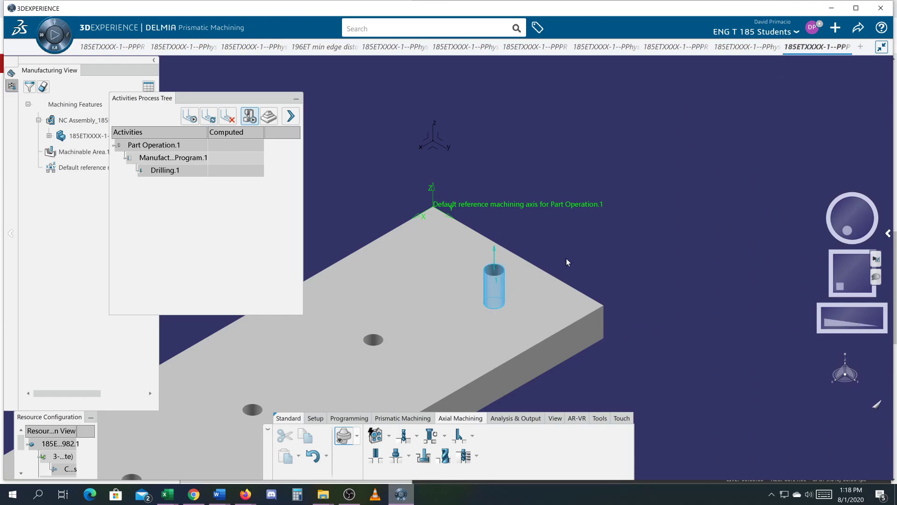
{"action": "double_click", "coordinate": [500, 270]}
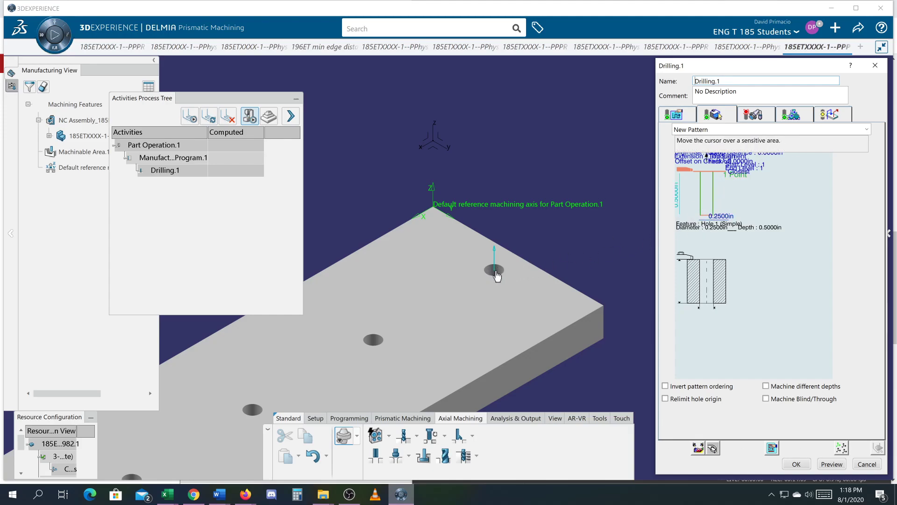
Assign the plate's top face as the drilling operation's part surface.
{"action": "left_click", "coordinate": [707, 178]}
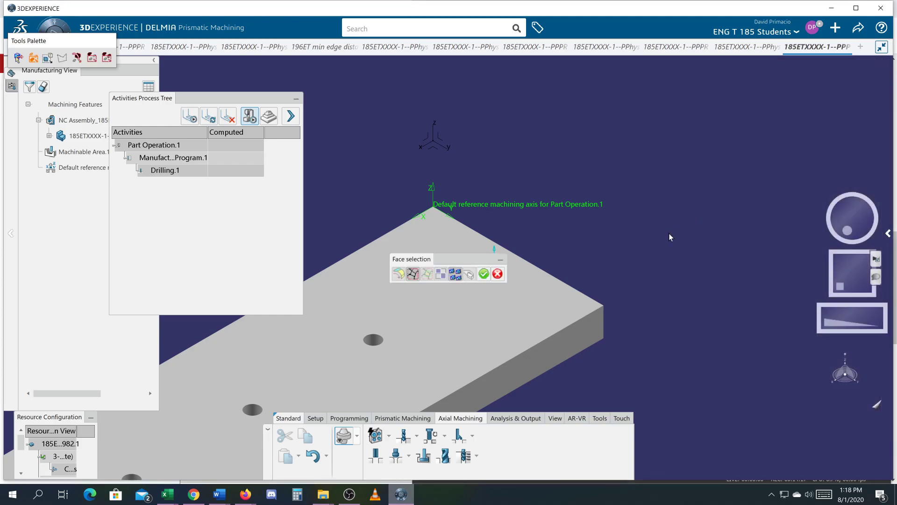
{"action": "left_click", "coordinate": [549, 300]}
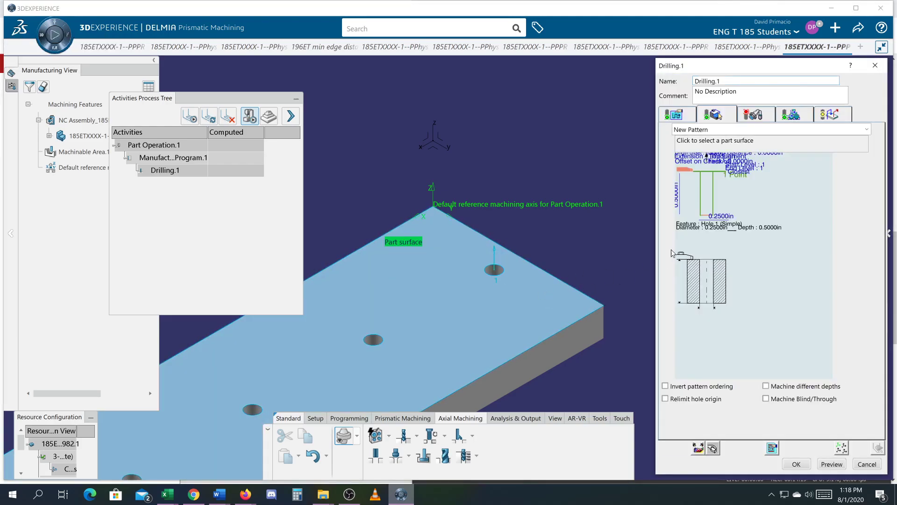
{"action": "scroll", "coordinate": [453, 291], "scroll_direction": "down", "scroll_amount": 5}
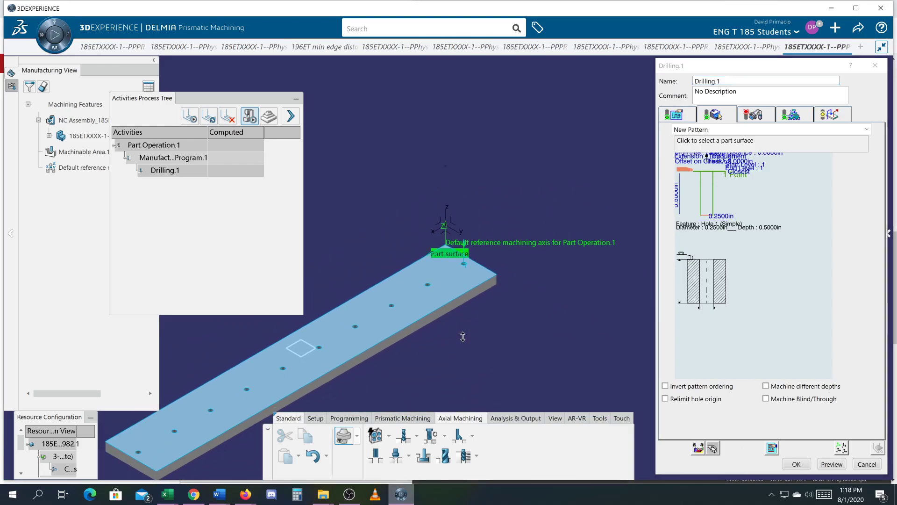
{"action": "scroll", "coordinate": [595, 274], "scroll_direction": "up", "scroll_amount": 3}
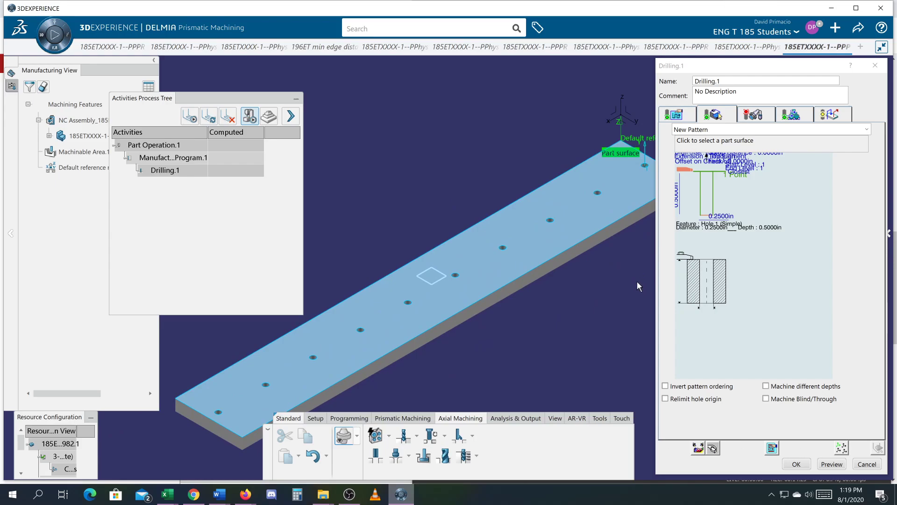
{"action": "scroll", "coordinate": [620, 276], "scroll_direction": "up", "scroll_amount": 3}
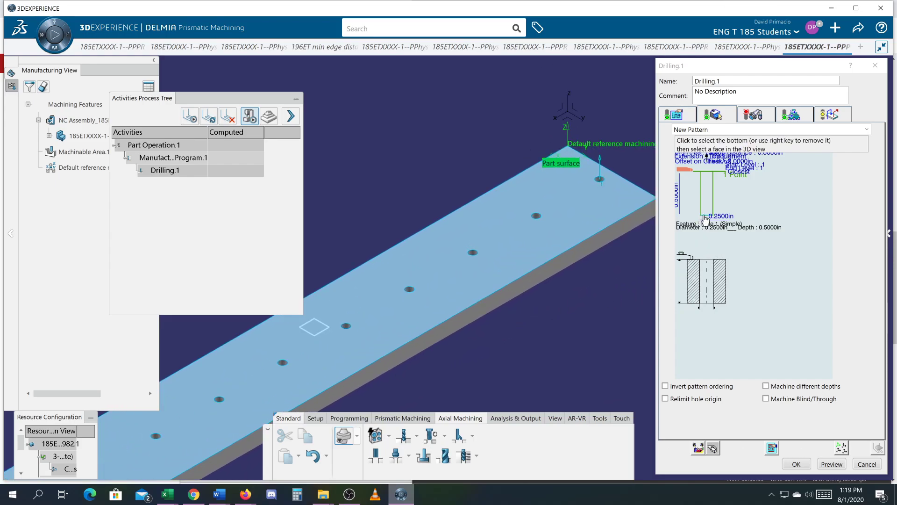
{"action": "mouse_move", "coordinate": [705, 218]}
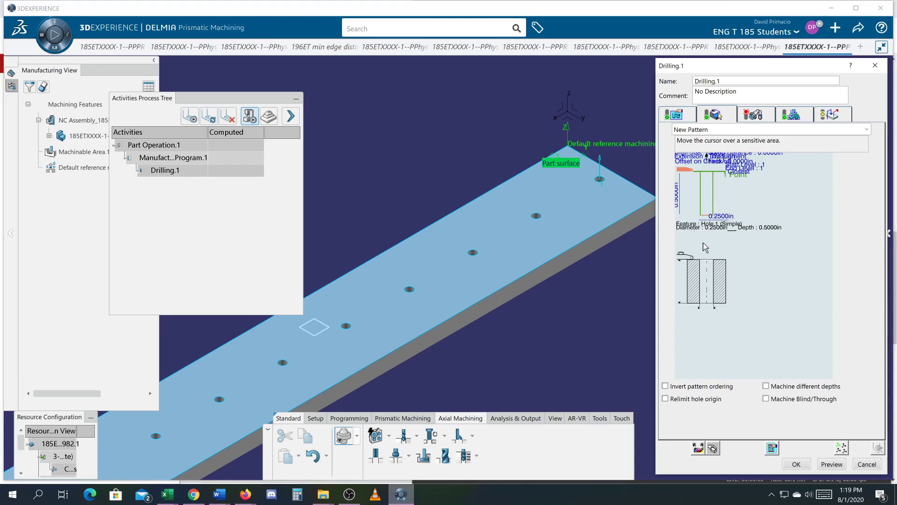
Assign the plate's underside face as the drilling operation's bottom and return to its geometry parameters.
{"action": "left_click", "coordinate": [704, 216]}
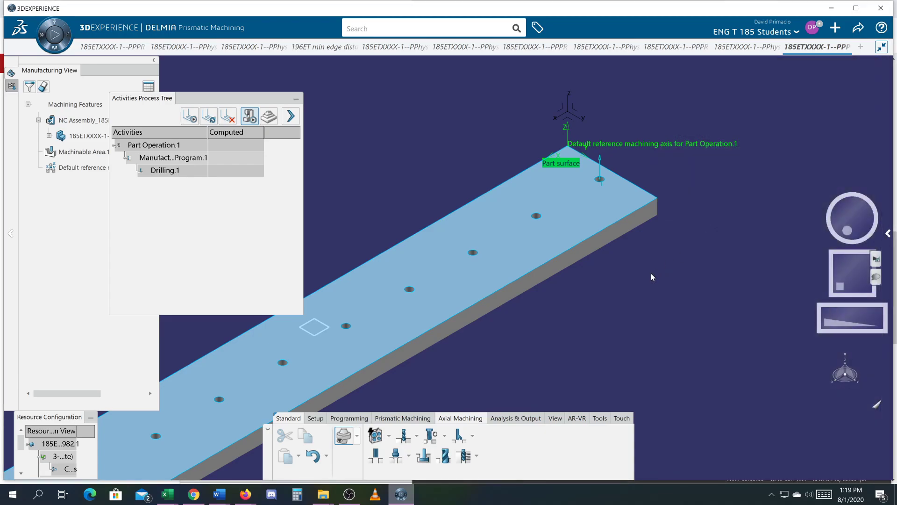
{"action": "middle_click_drag", "start_coordinate": [604, 310], "coordinate": [504, 162]}
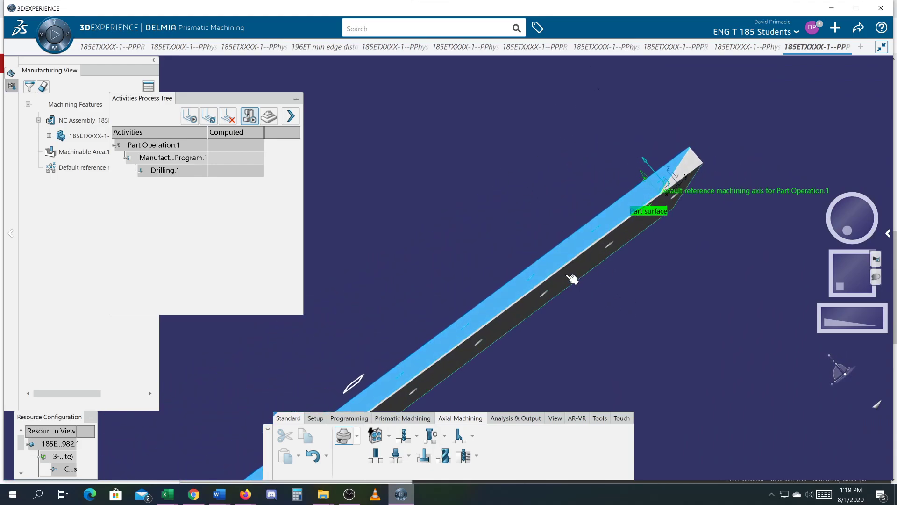
{"action": "left_click", "coordinate": [575, 279]}
{"action": "middle_click_drag", "start_coordinate": [579, 296], "coordinate": [557, 338]}
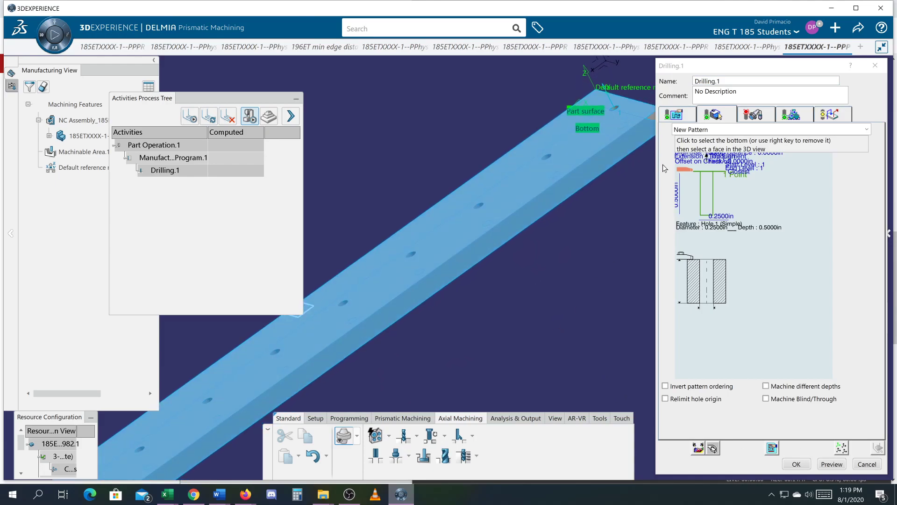
{"action": "left_click", "coordinate": [714, 116]}
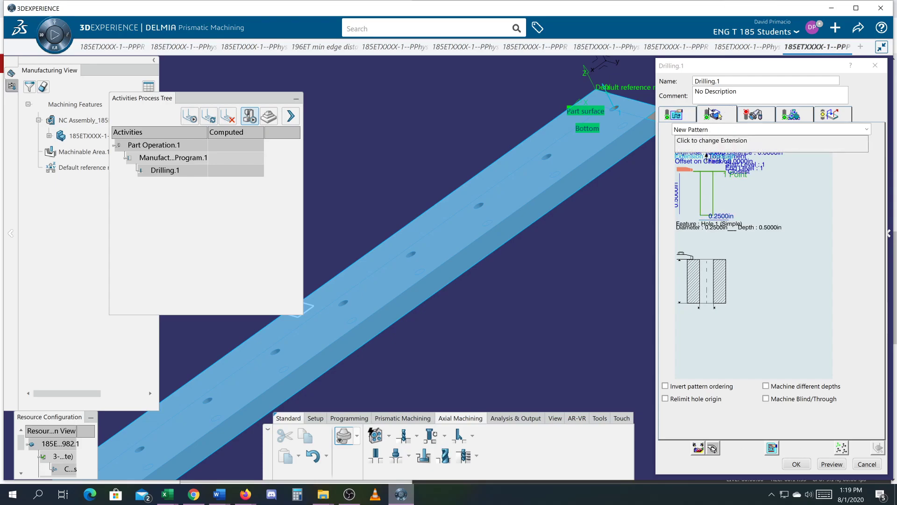
{"action": "left_click", "coordinate": [878, 449]}
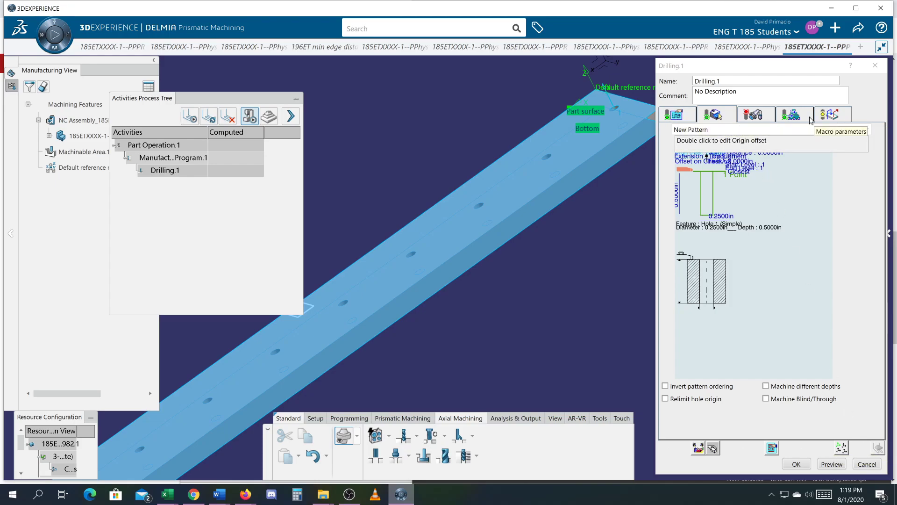
Assign the existing T0 Drill DC 0.250 Cutter from the resource configuration as the drilling operation's tool.
{"action": "left_click", "coordinate": [753, 116]}
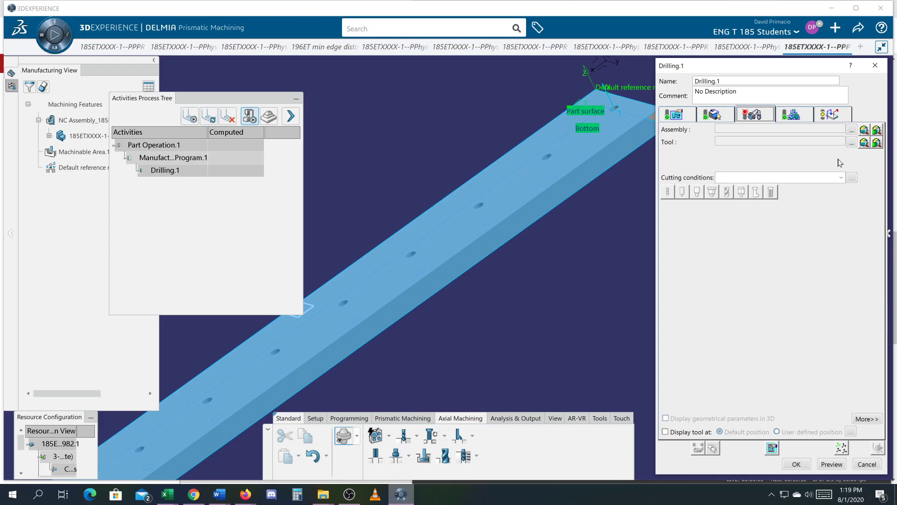
{"action": "left_click", "coordinate": [851, 143]}
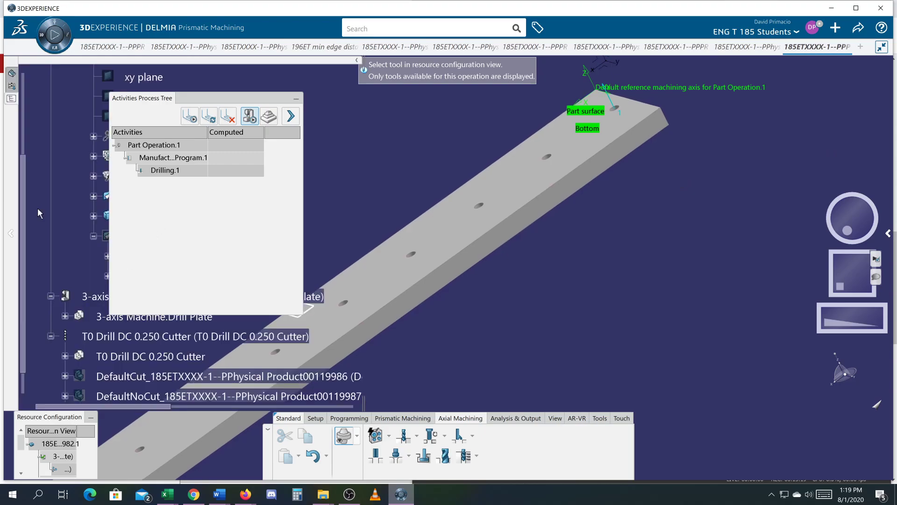
{"action": "left_click_drag", "start_coordinate": [214, 100], "coordinate": [183, 389]}
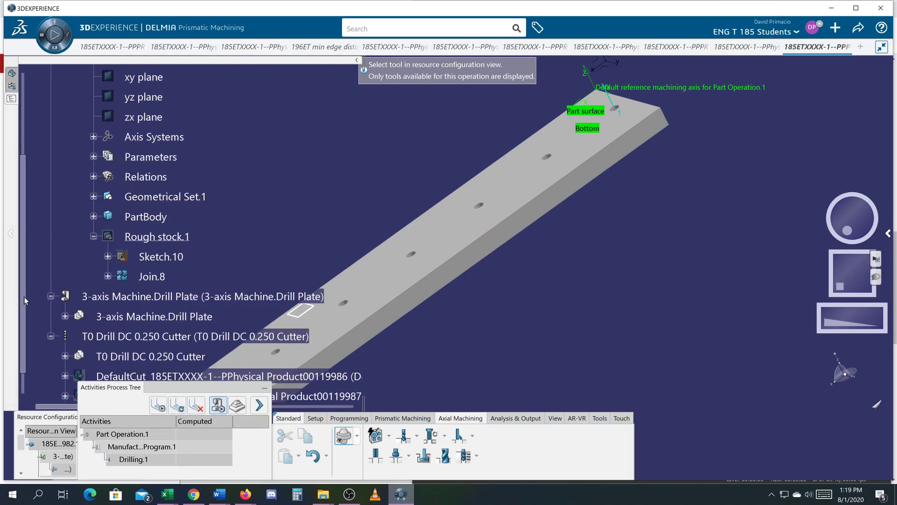
{"action": "scroll", "coordinate": [23, 296], "scroll_direction": "down", "scroll_amount": 1}
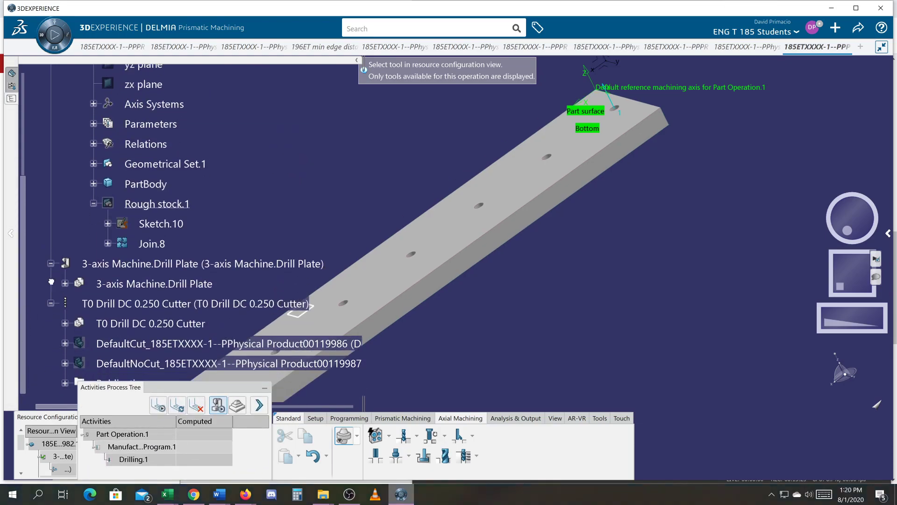
{"action": "scroll", "coordinate": [52, 270], "scroll_direction": "down", "scroll_amount": 4}
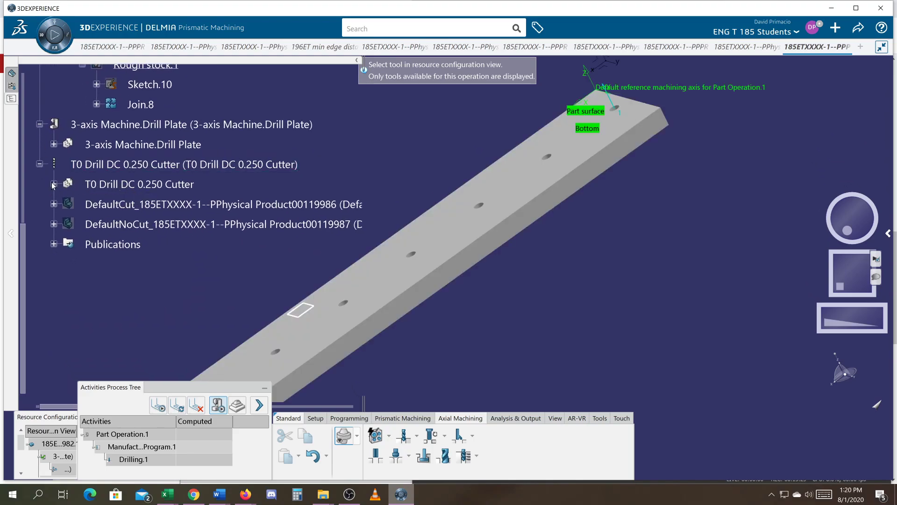
{"action": "left_click", "coordinate": [110, 168]}
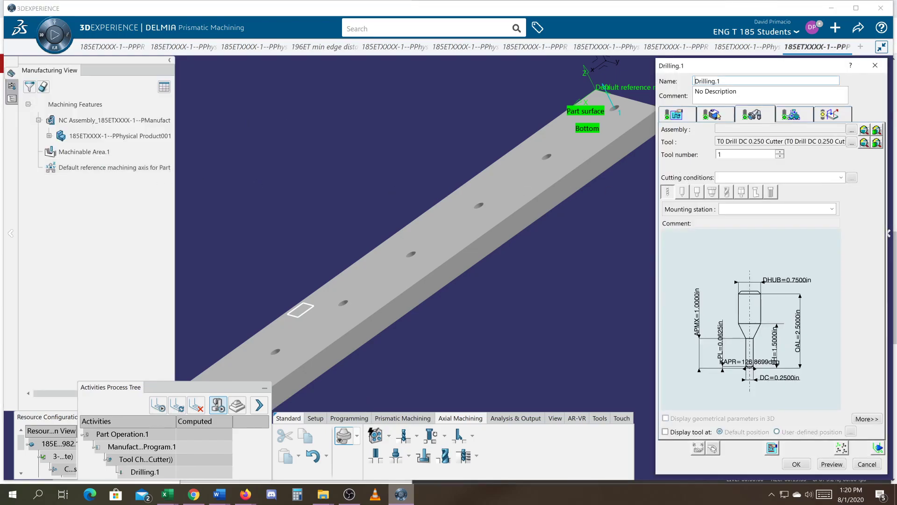
{"action": "left_click", "coordinate": [724, 141]}
{"action": "left_click", "coordinate": [746, 121]}
Add an axial motion up to a plane to the Approach macro, using the safety plane above the plate.
{"action": "left_click", "coordinate": [790, 115]}
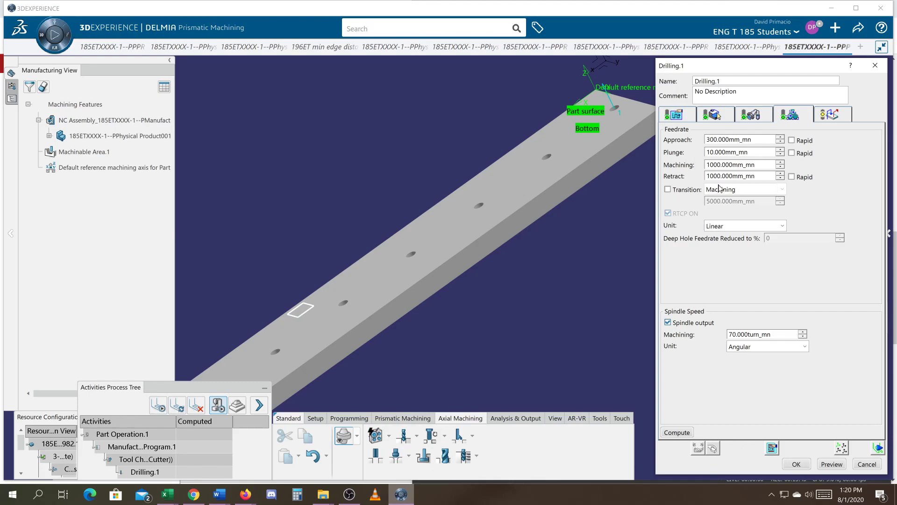
{"action": "left_click", "coordinate": [830, 116]}
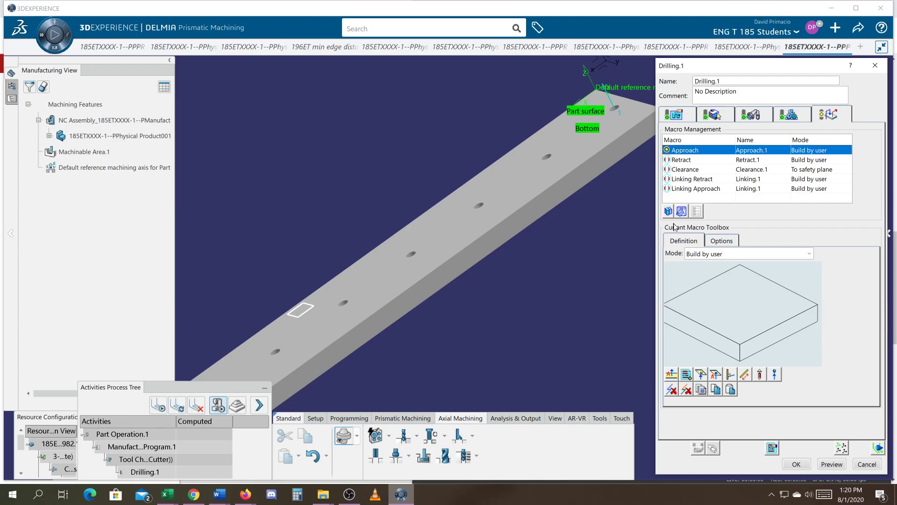
{"action": "left_click", "coordinate": [716, 374]}
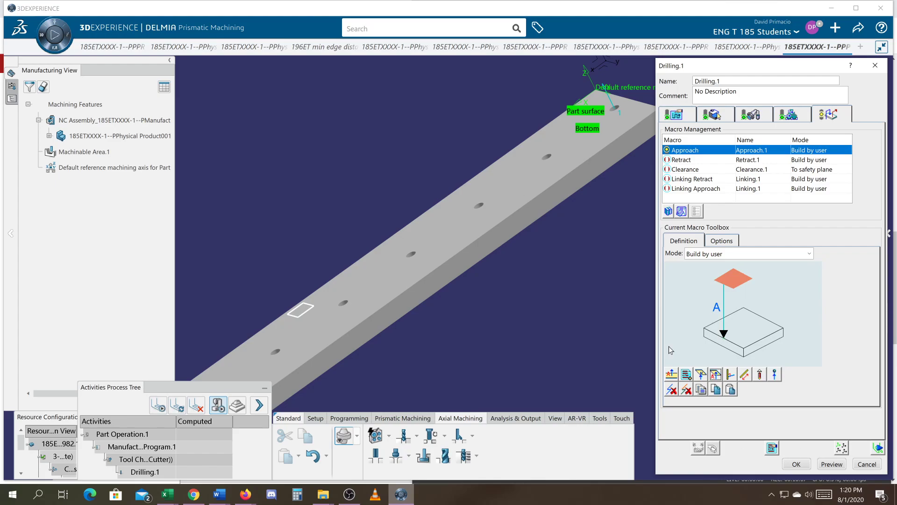
{"action": "left_click", "coordinate": [739, 279]}
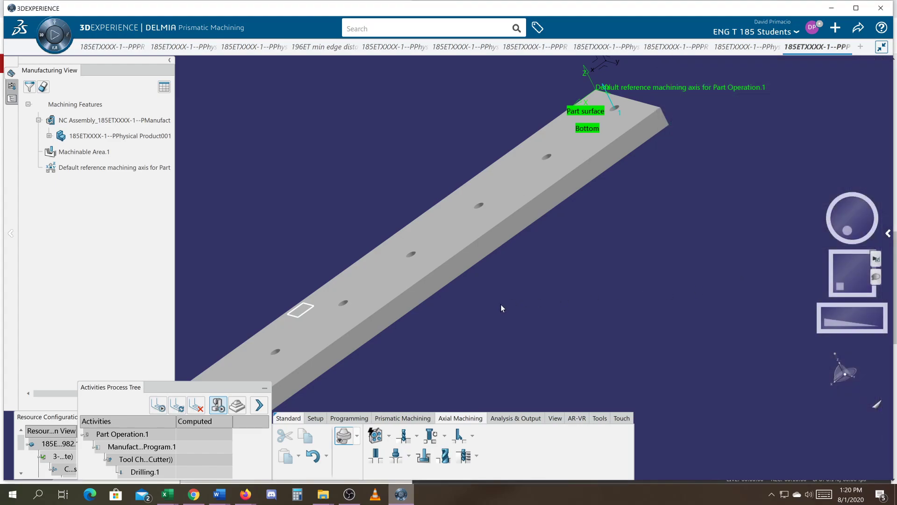
{"action": "left_click", "coordinate": [306, 312]}
{"action": "mouse_move", "coordinate": [446, 366]}
{"action": "middle_mouse_down"}
{"action": "mouse_move", "coordinate": [419, 349]}
{"action": "mouse_move", "coordinate": [392, 298]}
{"action": "mouse_move", "coordinate": [437, 334]}
{"action": "middle_mouse_up"}
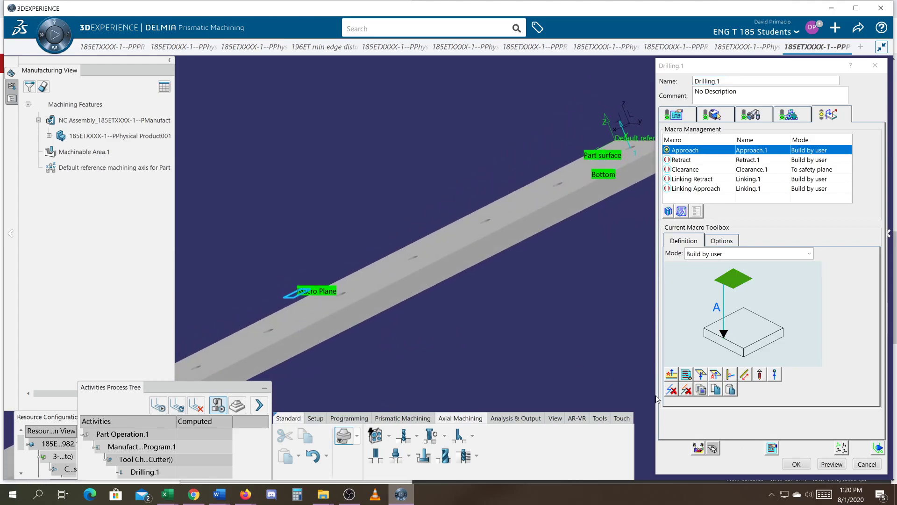
{"action": "left_click", "coordinate": [726, 284]}
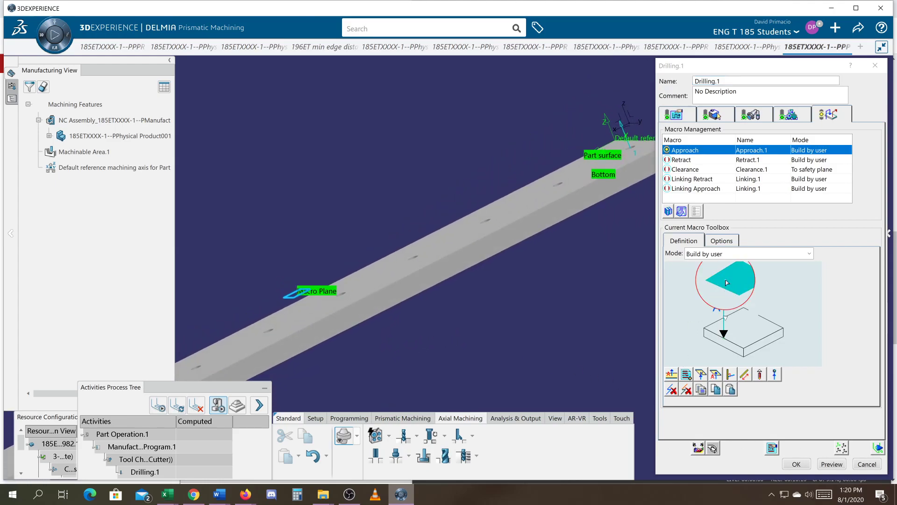
Add an axial motion up to a plane to the Retract macro, using the same safety plane.
{"action": "left_click", "coordinate": [677, 161]}
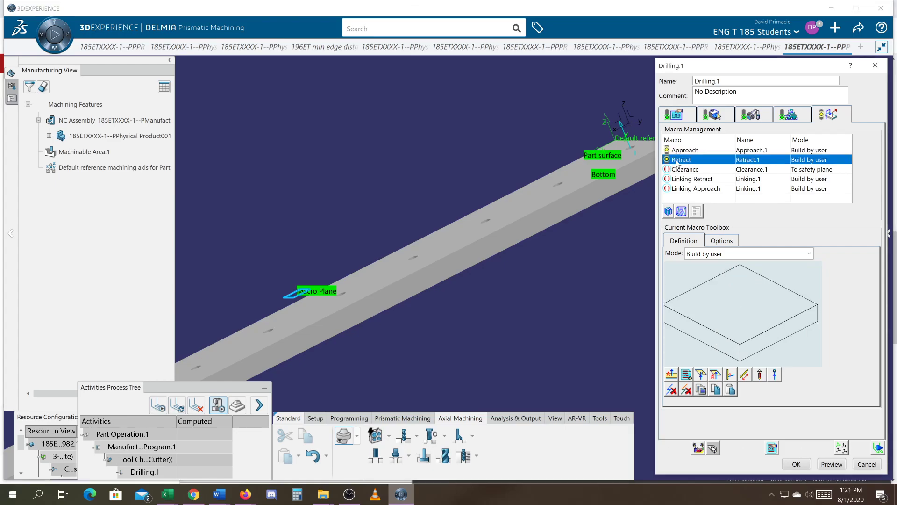
{"action": "left_click", "coordinate": [714, 376]}
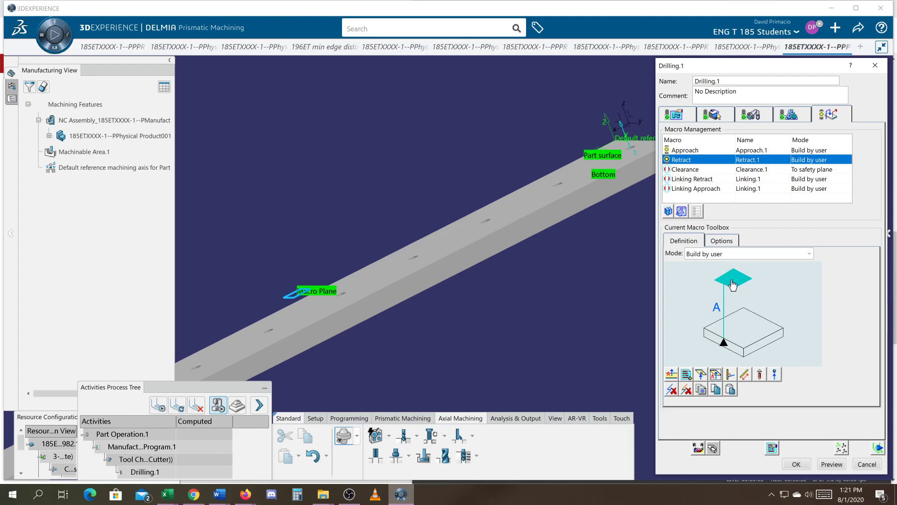
{"action": "left_click", "coordinate": [732, 284]}
{"action": "left_click", "coordinate": [301, 294]}
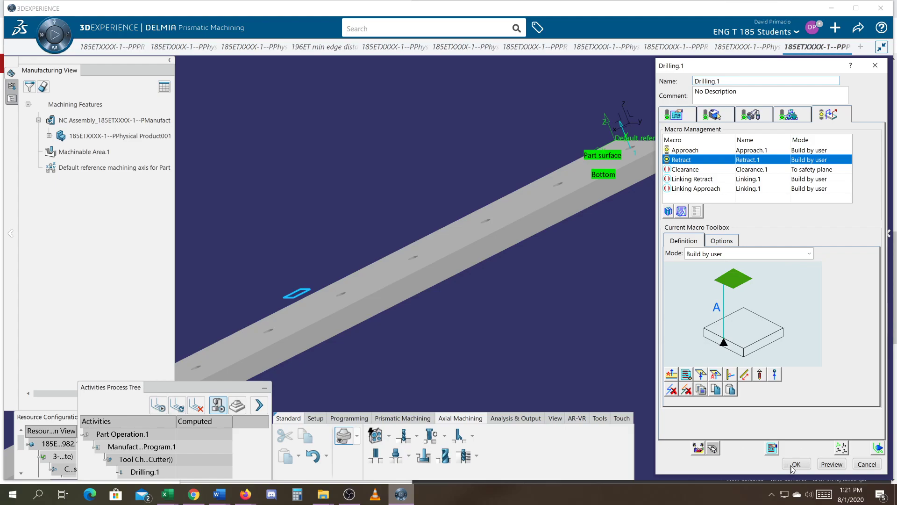
Start the drilling operation's tool path replay and reduce the simulation's master clock step size to its minimum.
{"action": "left_click", "coordinate": [878, 449]}
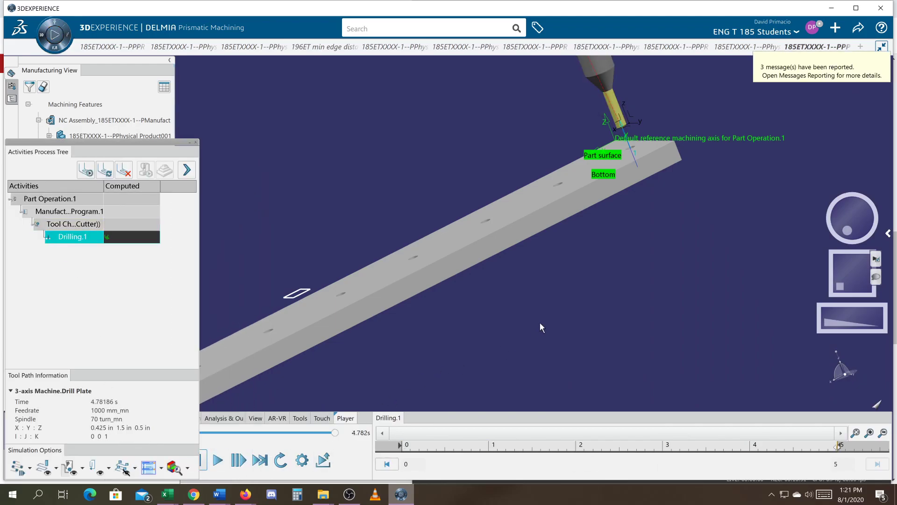
{"action": "middle_click_drag", "start_coordinate": [558, 295], "coordinate": [582, 306]}
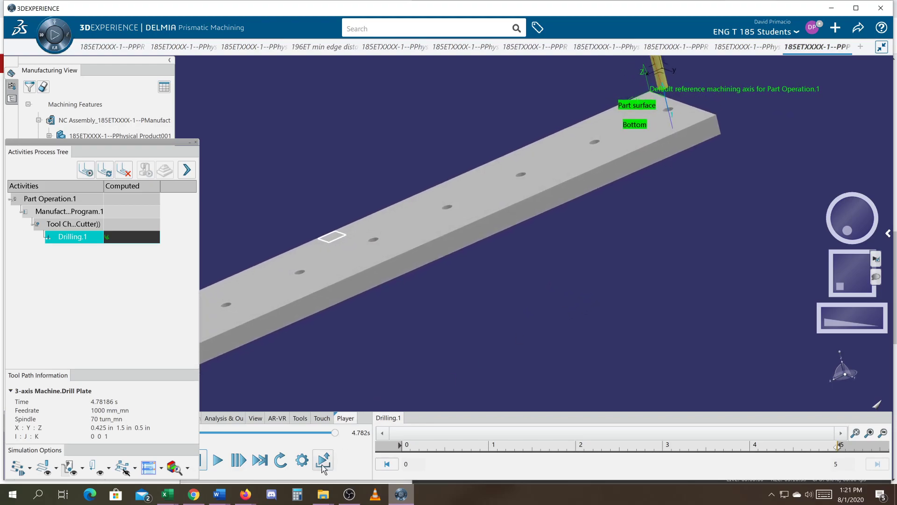
{"action": "left_click", "coordinate": [324, 461]}
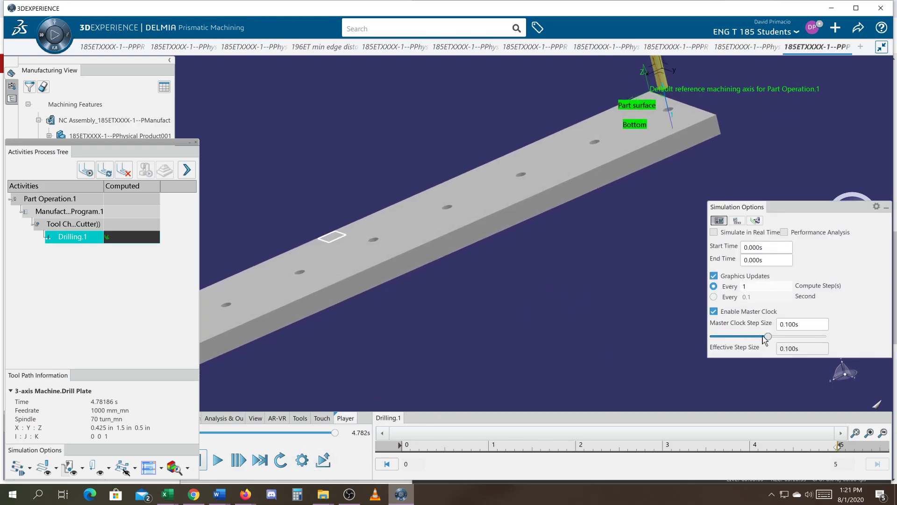
{"action": "left_click_drag", "start_coordinate": [769, 336], "coordinate": [699, 337]}
{"action": "left_click", "coordinate": [886, 207]}
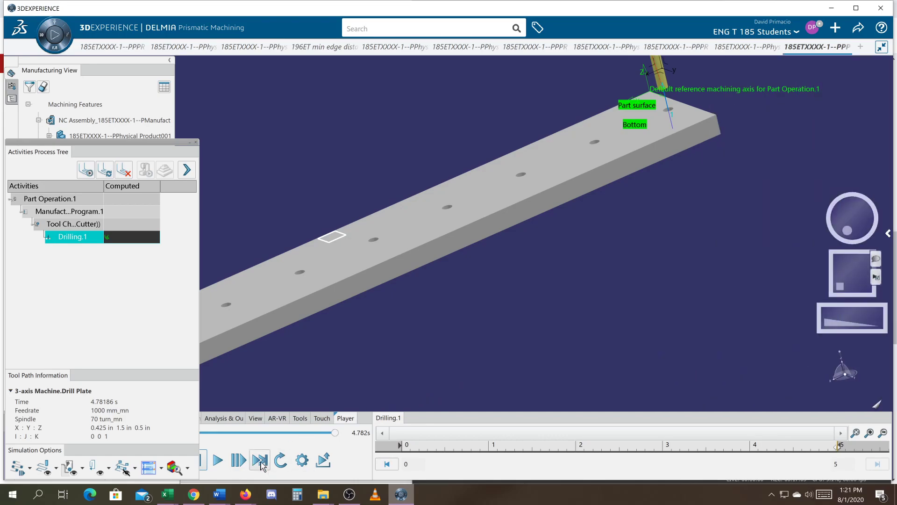
Play the tool path simulation at the first hole, then exit the replay to the Drilling.1 definition.
{"action": "left_click", "coordinate": [218, 461]}
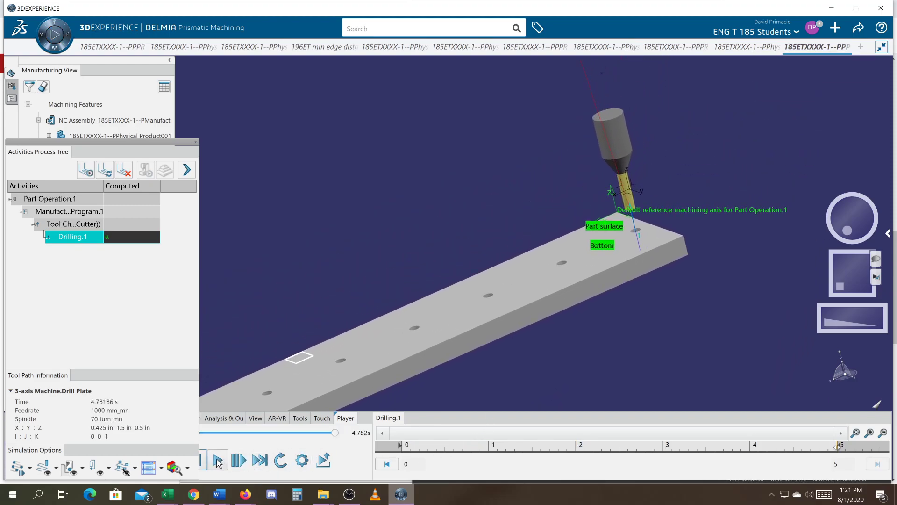
{"action": "left_click", "coordinate": [218, 461]}
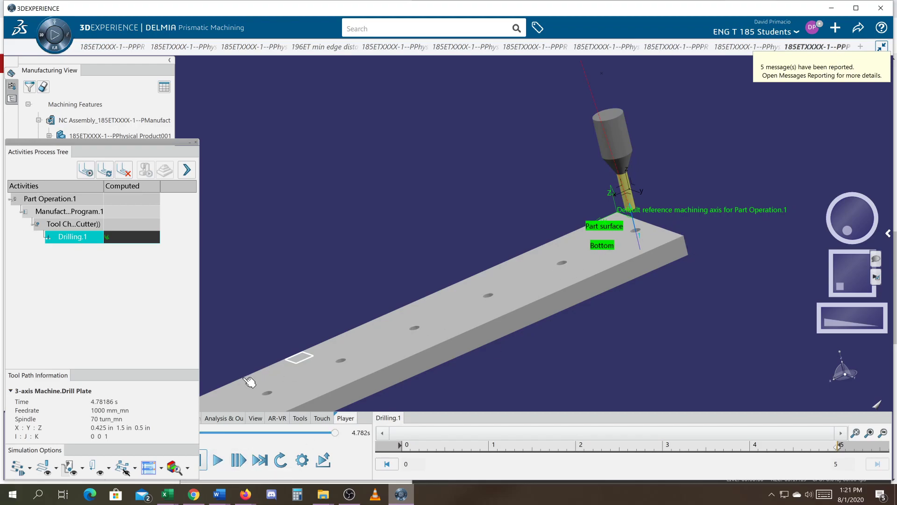
{"action": "middle_click_drag", "start_coordinate": [565, 349], "coordinate": [641, 280]}
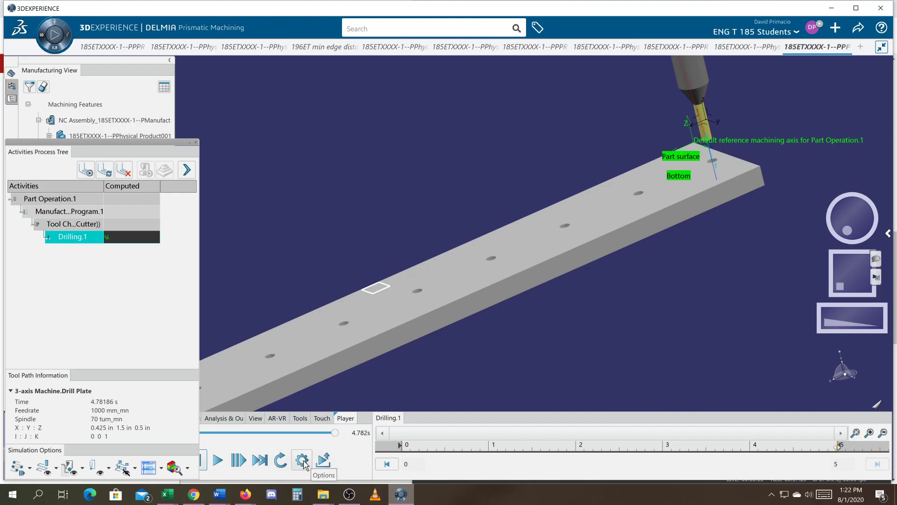
{"action": "left_click", "coordinate": [323, 460]}
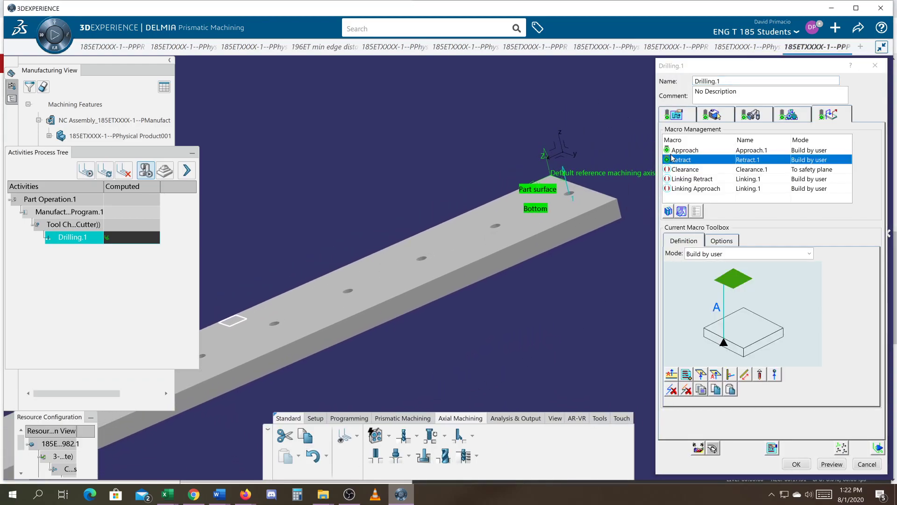
Begin a tool path repetition for the drilling operation, defined by a machining pattern.
{"action": "left_click", "coordinate": [677, 116]}
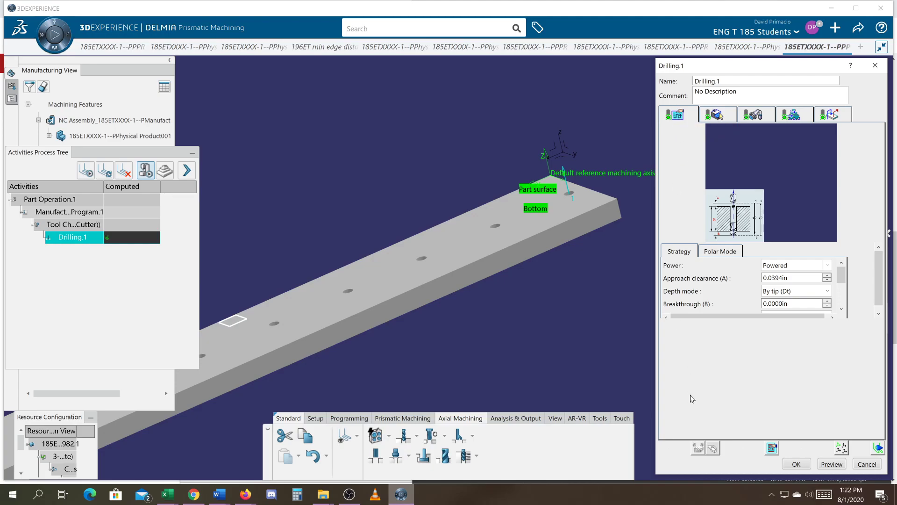
{"action": "left_click", "coordinate": [840, 449]}
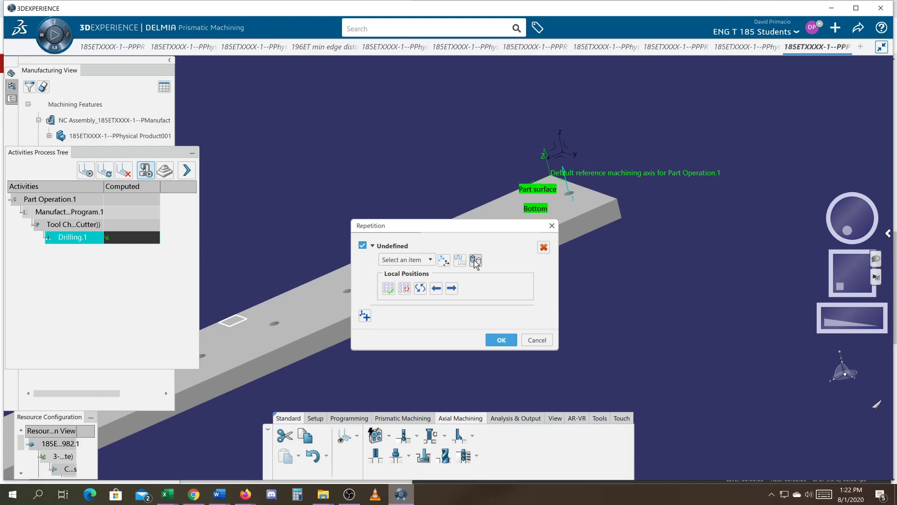
{"action": "left_click", "coordinate": [475, 261]}
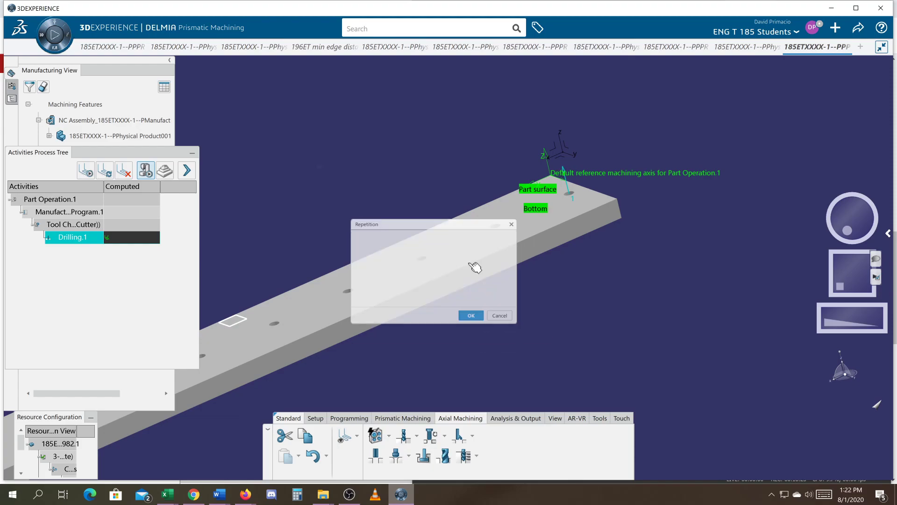
Move the Activities Process Tree out of the way and expand the part's PartBody in the design tree.
{"action": "middle_click_drag", "start_coordinate": [377, 371], "coordinate": [643, 342]}
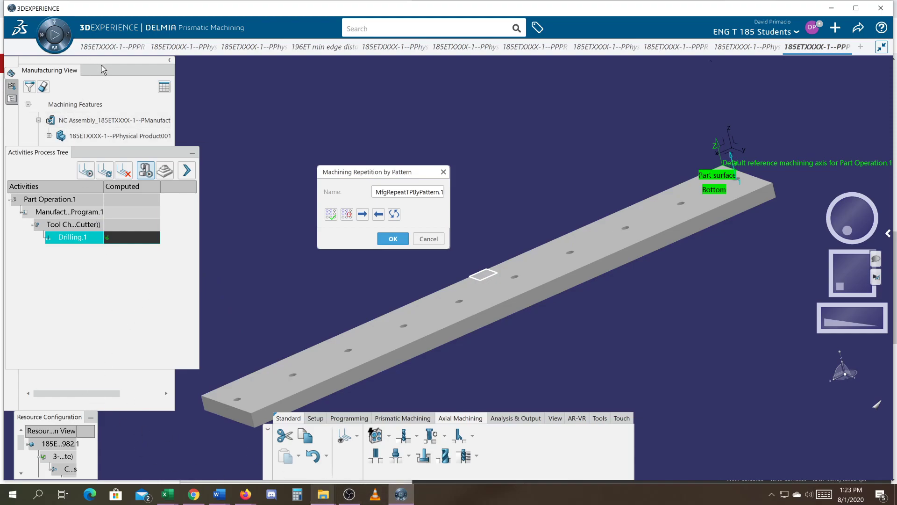
{"action": "left_click_drag", "start_coordinate": [123, 155], "coordinate": [816, 430]}
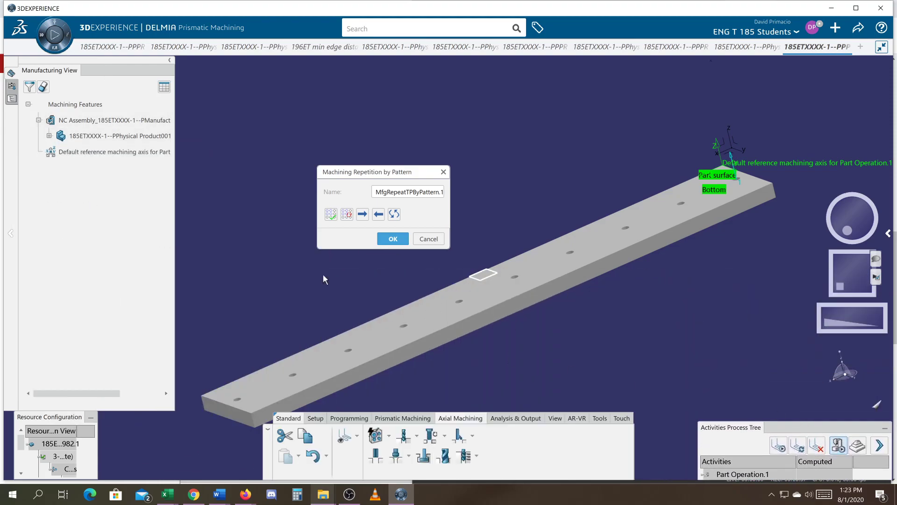
{"action": "left_click", "coordinate": [11, 98]}
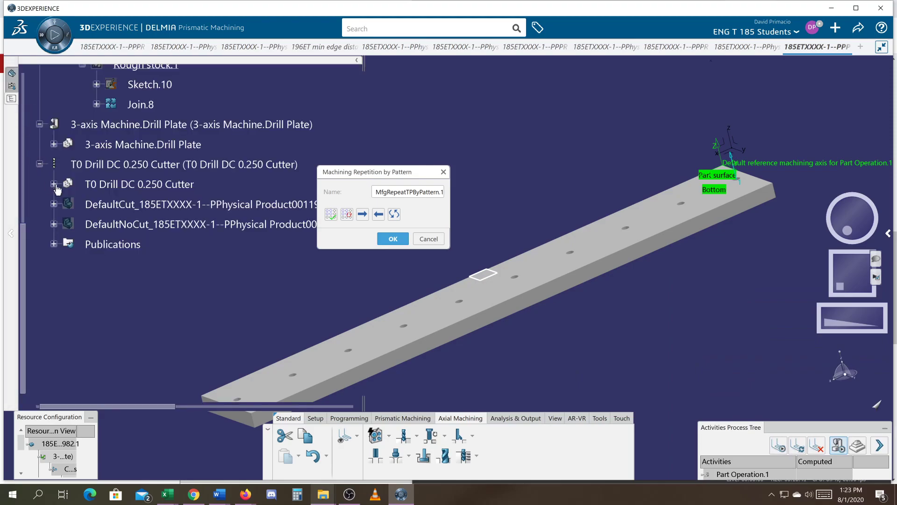
{"action": "left_click_drag", "start_coordinate": [24, 236], "coordinate": [33, 135]}
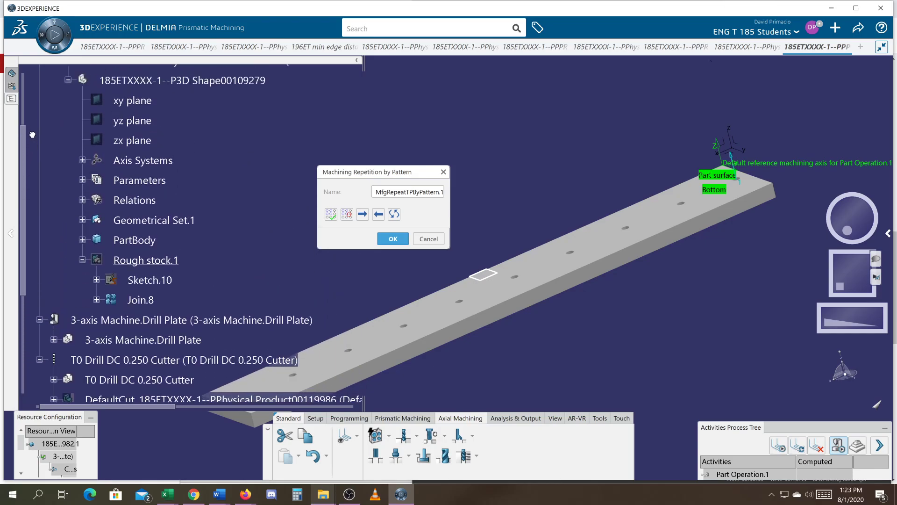
{"action": "left_click", "coordinate": [82, 240]}
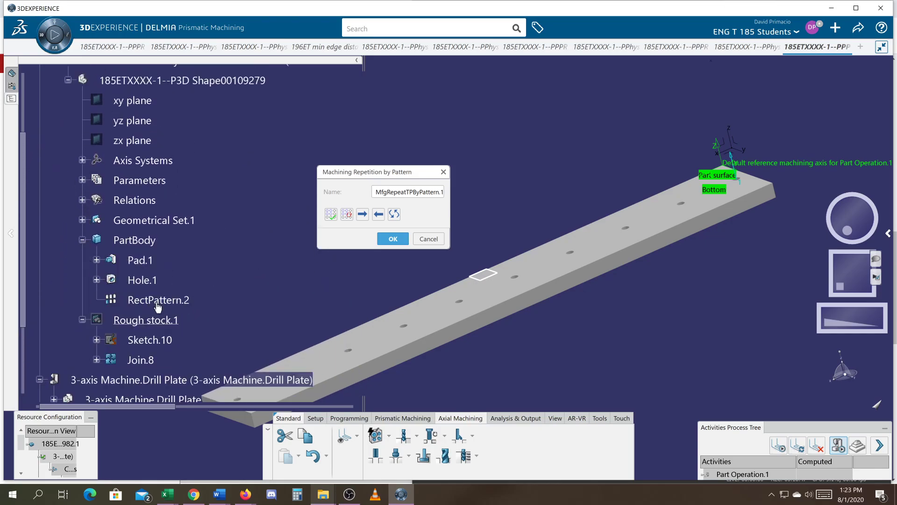
Define the machining repetition from RectPattern.2 with all ten hole positions included, and accept the repetition.
{"action": "middle_click_drag", "start_coordinate": [277, 289], "coordinate": [396, 267]}
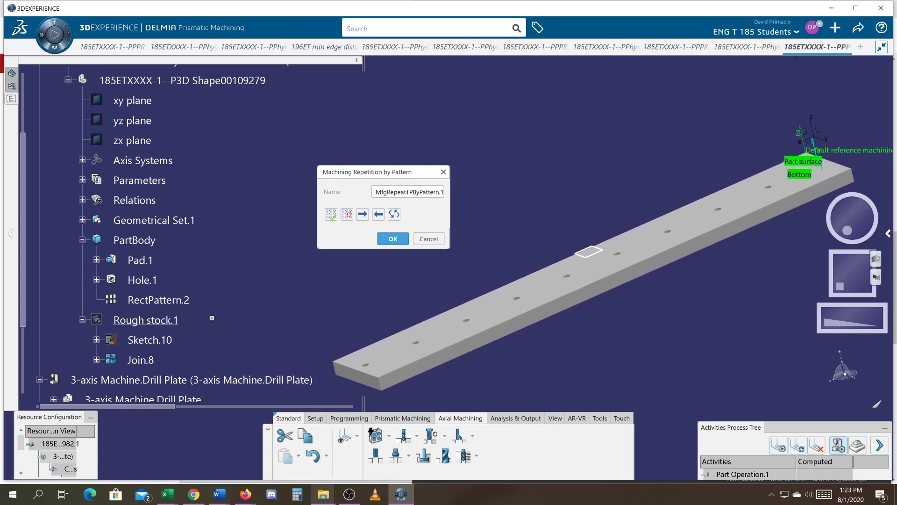
{"action": "left_click", "coordinate": [110, 299]}
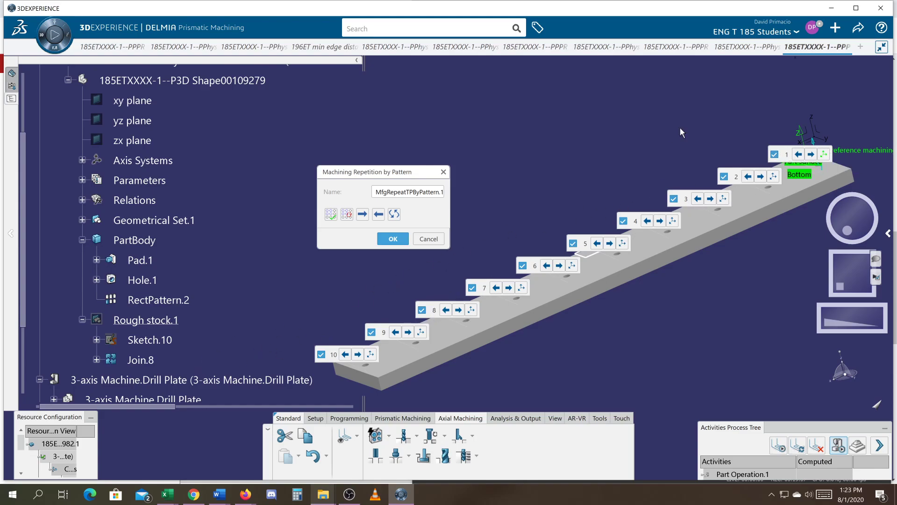
{"action": "left_click", "coordinate": [384, 240]}
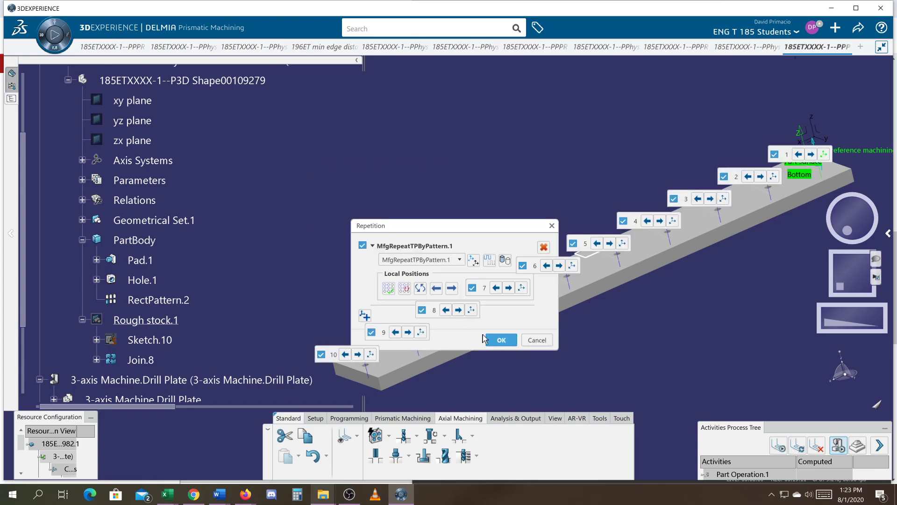
{"action": "left_click", "coordinate": [501, 340]}
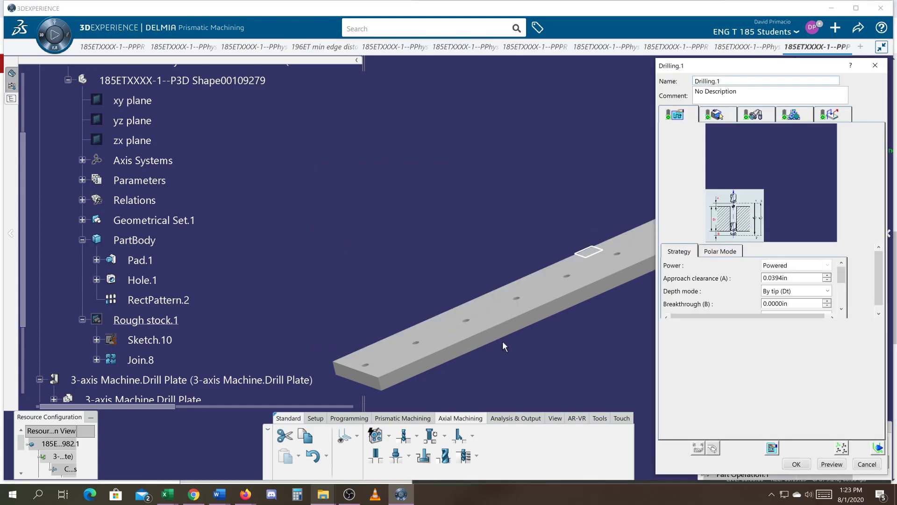
Start the Drilling.1 tool path replay and reduce the master clock's effective step size to 0.001 s.
{"action": "left_click", "coordinate": [878, 448]}
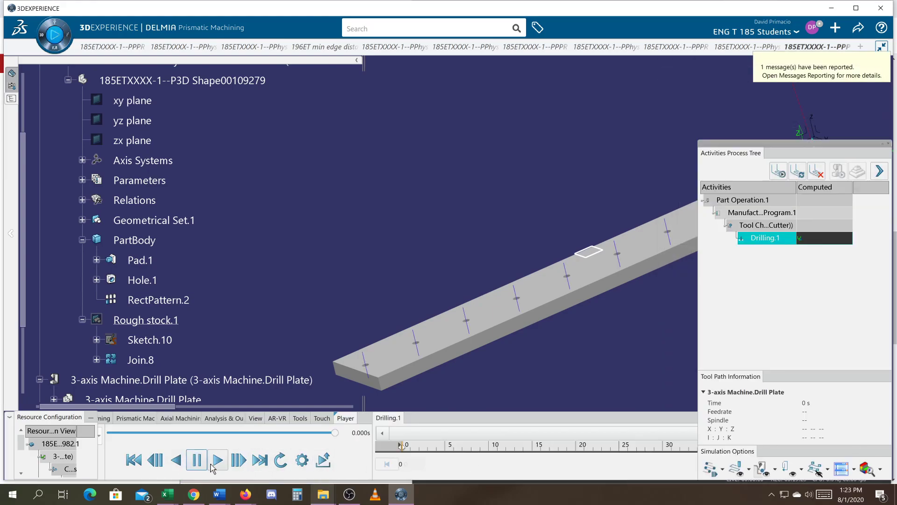
{"action": "left_click", "coordinate": [302, 459]}
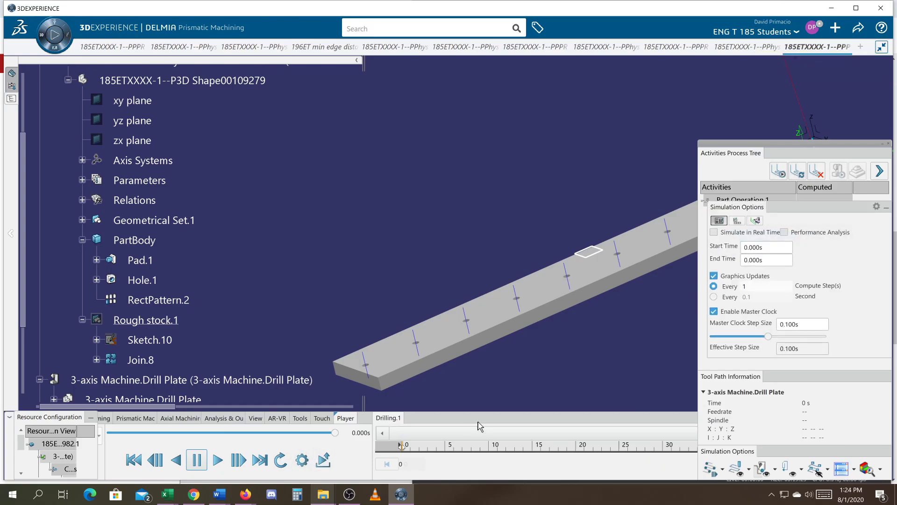
{"action": "left_click_drag", "start_coordinate": [767, 336], "coordinate": [713, 336]}
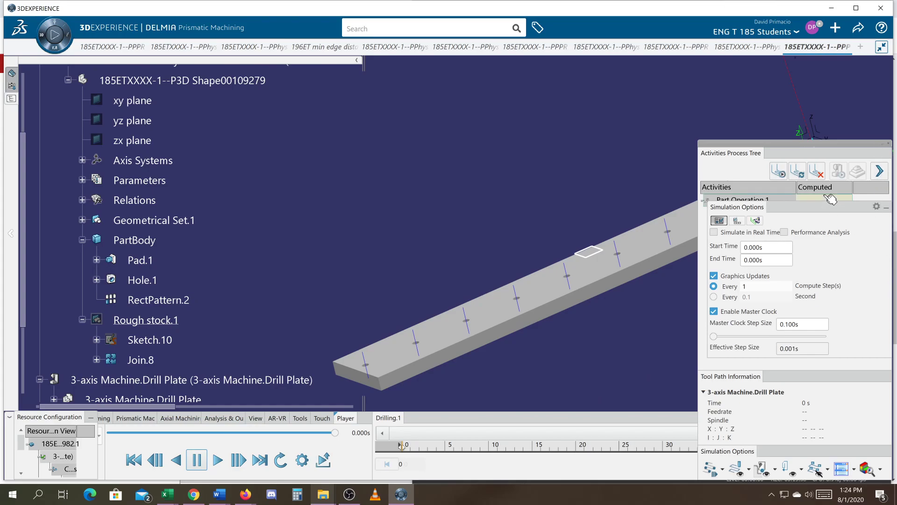
{"action": "left_click_drag", "start_coordinate": [857, 210], "coordinate": [854, 213]}
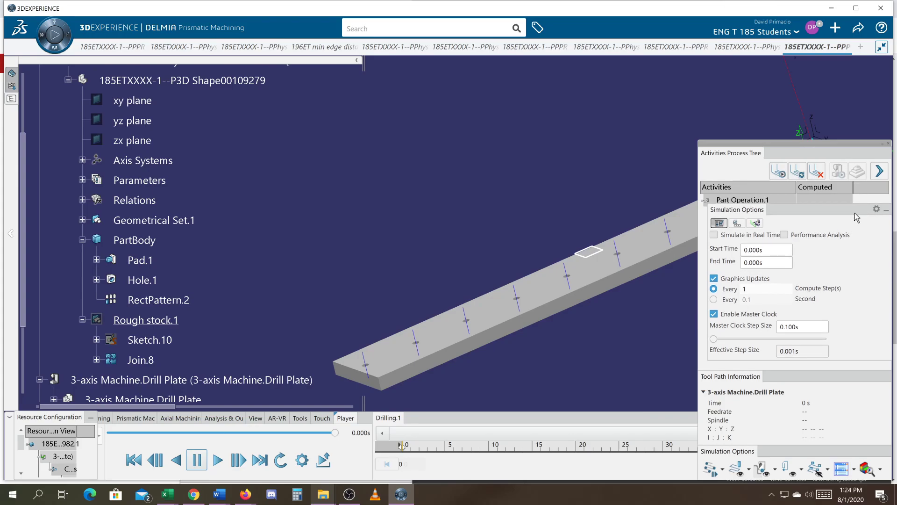
{"action": "left_click", "coordinate": [886, 210]}
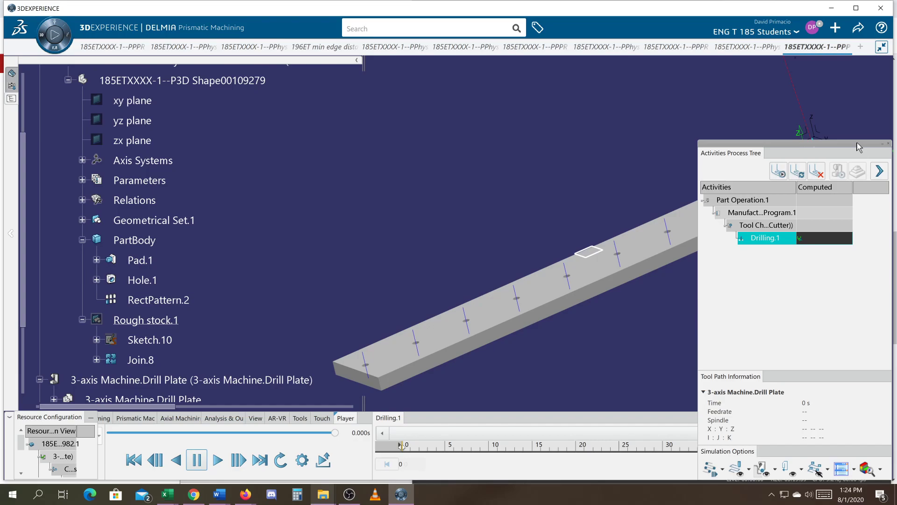
Play the tool path simulation over the full row of holes, then exit the replay and accept the Drilling.1 definition.
{"action": "left_click_drag", "start_coordinate": [856, 144], "coordinate": [878, 367]}
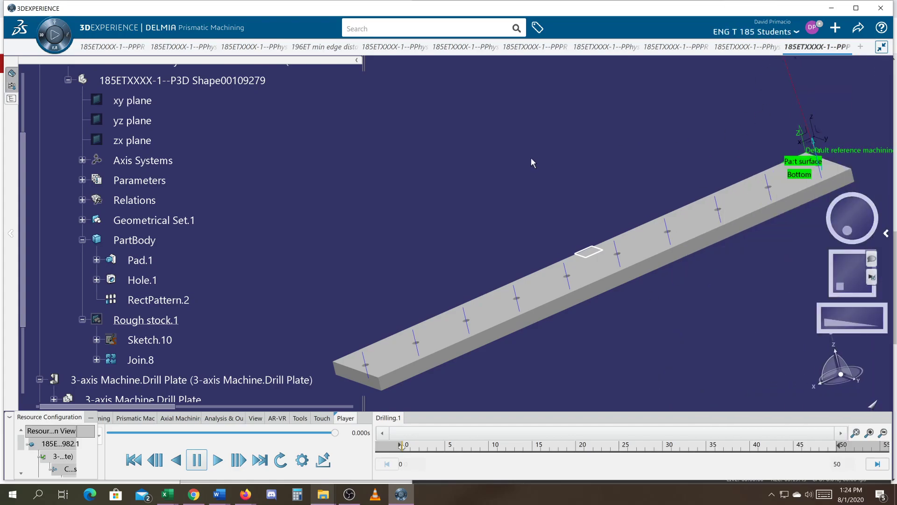
{"action": "mouse_move", "coordinate": [893, 237]}
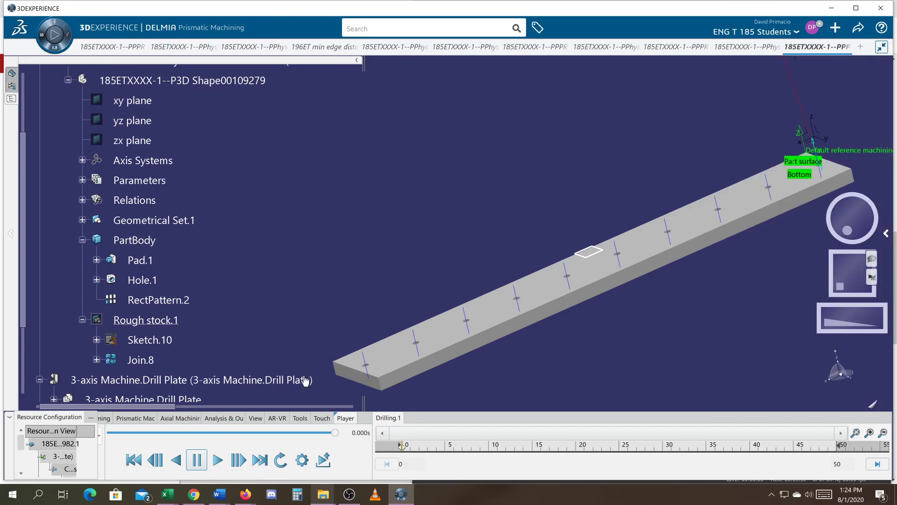
{"action": "left_click", "coordinate": [204, 462]}
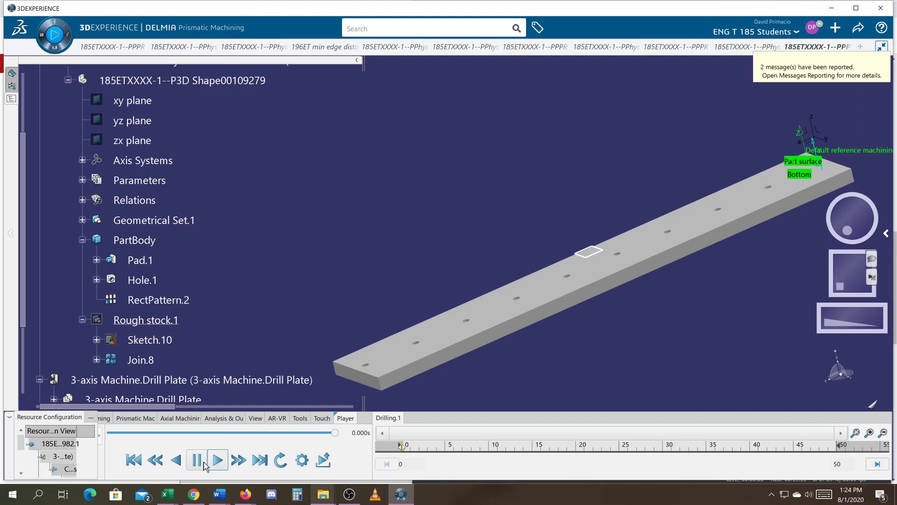
{"action": "middle_click_drag", "start_coordinate": [680, 363], "coordinate": [618, 344]}
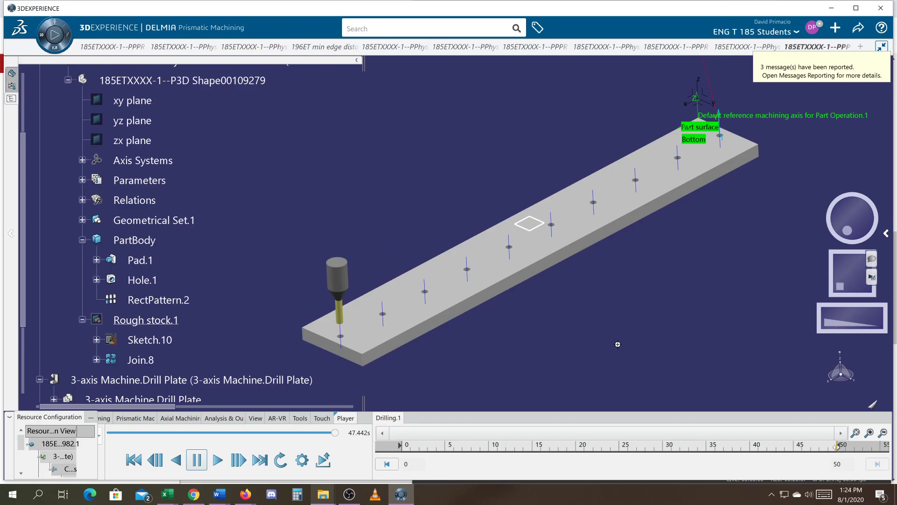
{"action": "left_click", "coordinate": [322, 459]}
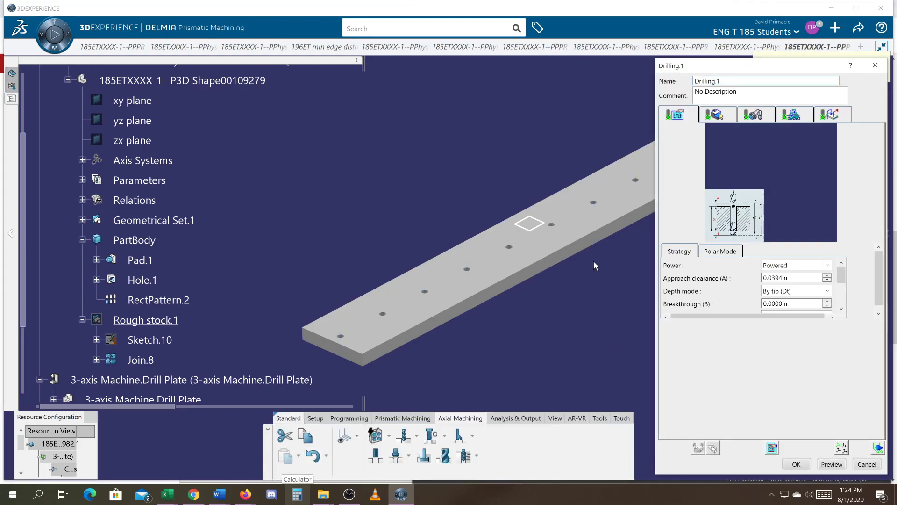
{"action": "left_click", "coordinate": [787, 464]}
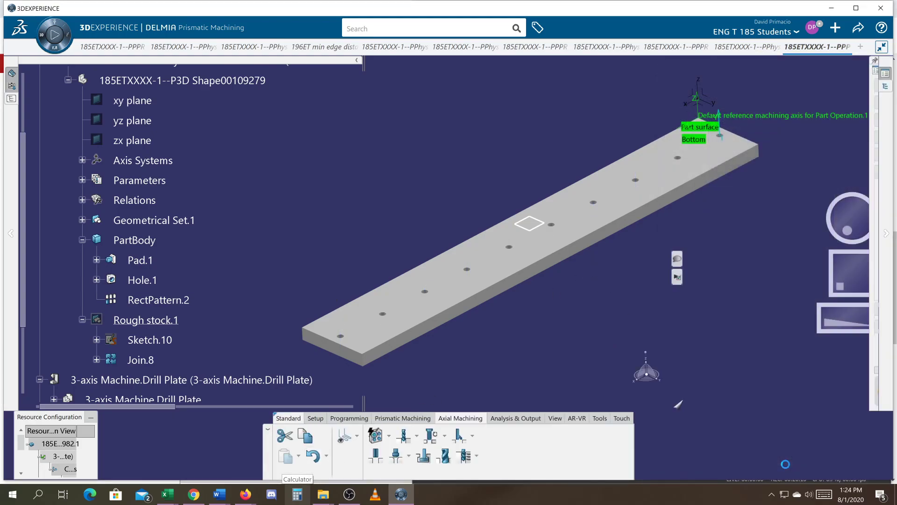
Dock the Activities Process Tree together with the manufacturing and design trees.
{"action": "left_click", "coordinate": [11, 87]}
{"action": "left_click", "coordinate": [11, 74]}
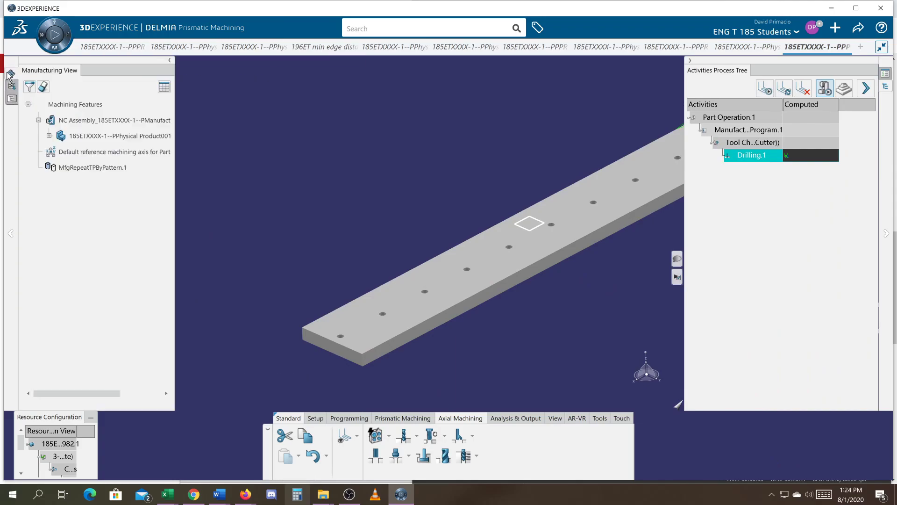
{"action": "left_click", "coordinate": [11, 98]}
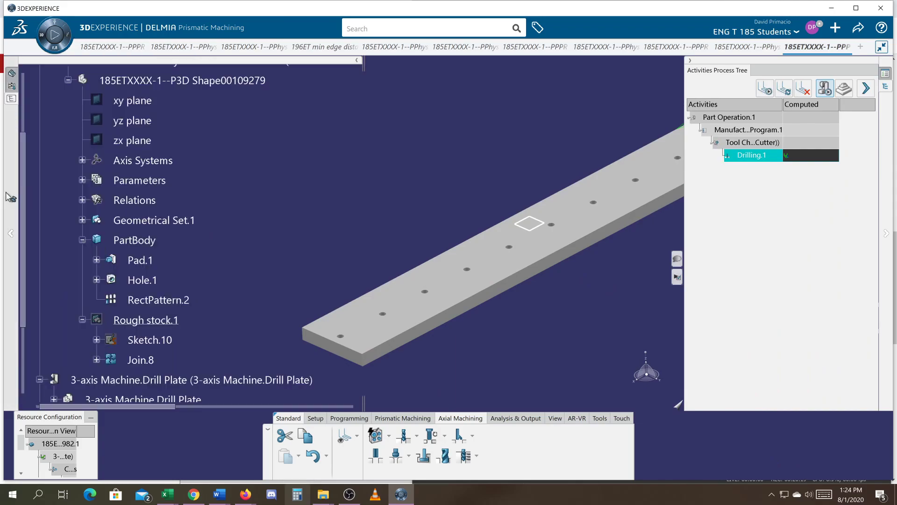
{"action": "left_click_drag", "start_coordinate": [759, 66], "coordinate": [15, 118]}
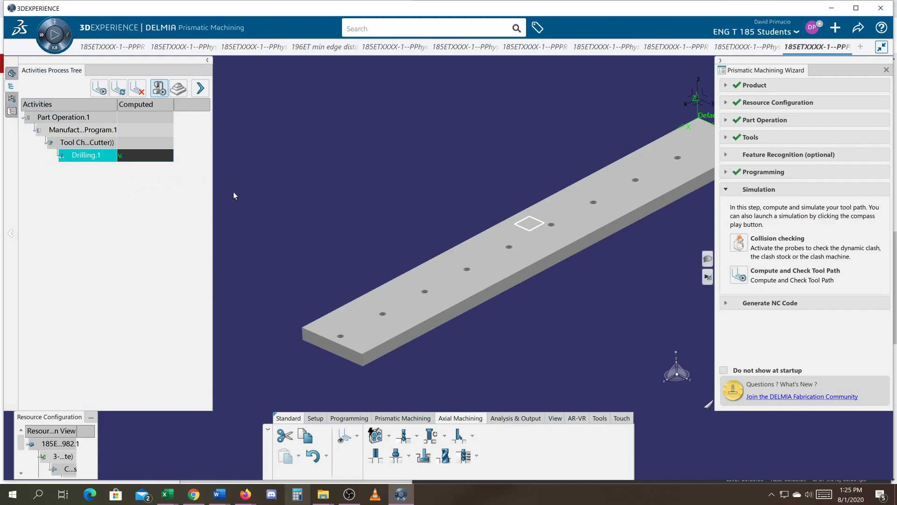
Try to compute and check the tool path of the whole manufacturing program, then minimize the messages report.
{"action": "middle_click_drag", "start_coordinate": [311, 215], "coordinate": [242, 251]}
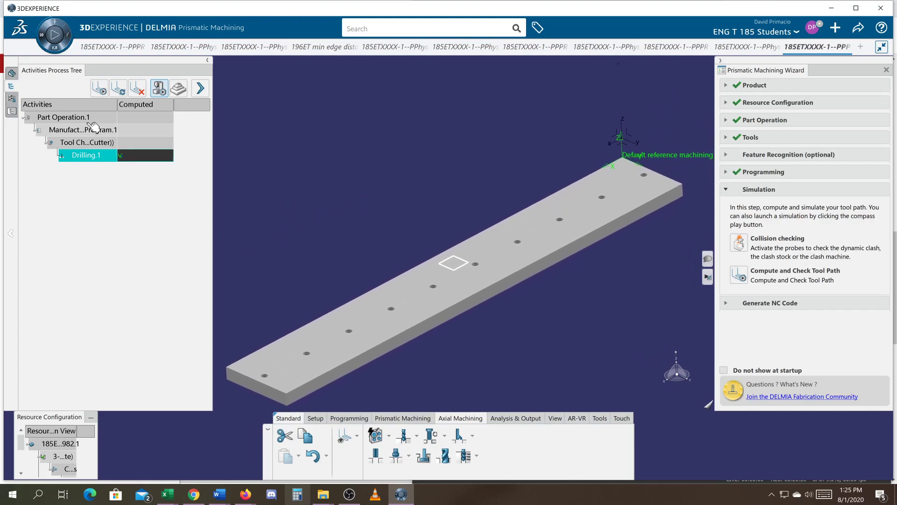
{"action": "left_click", "coordinate": [75, 131]}
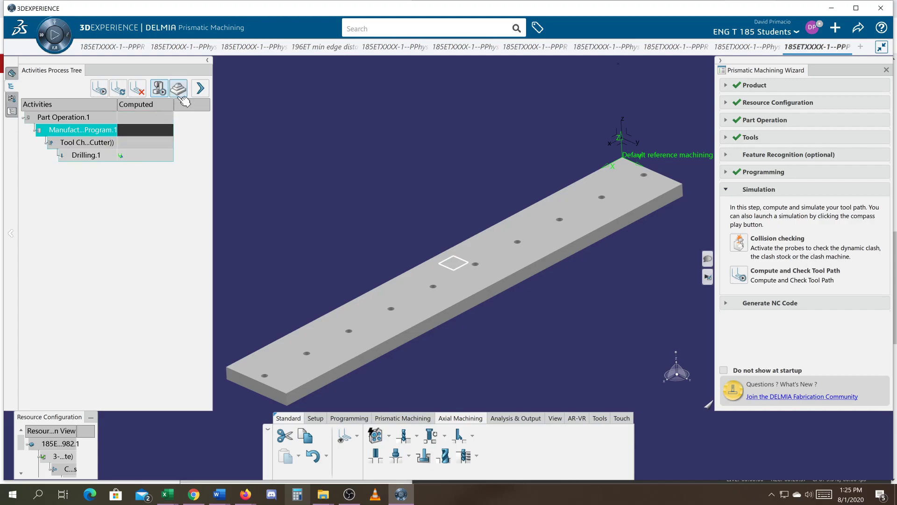
{"action": "left_click", "coordinate": [744, 274]}
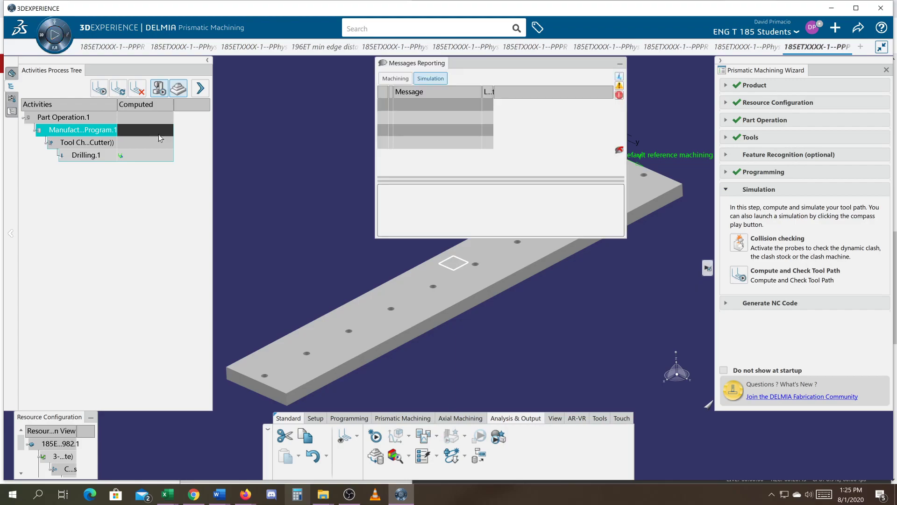
{"action": "left_click", "coordinate": [619, 66]}
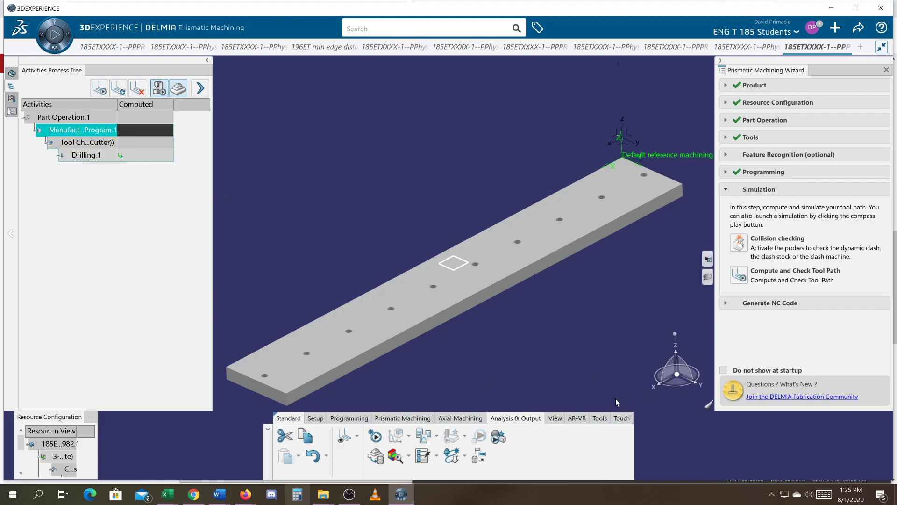
Reopen Drilling.1 and replay its tool path over all holes, with the master clock's effective step size reduced to 0.001 s.
{"action": "double_click", "coordinate": [85, 155]}
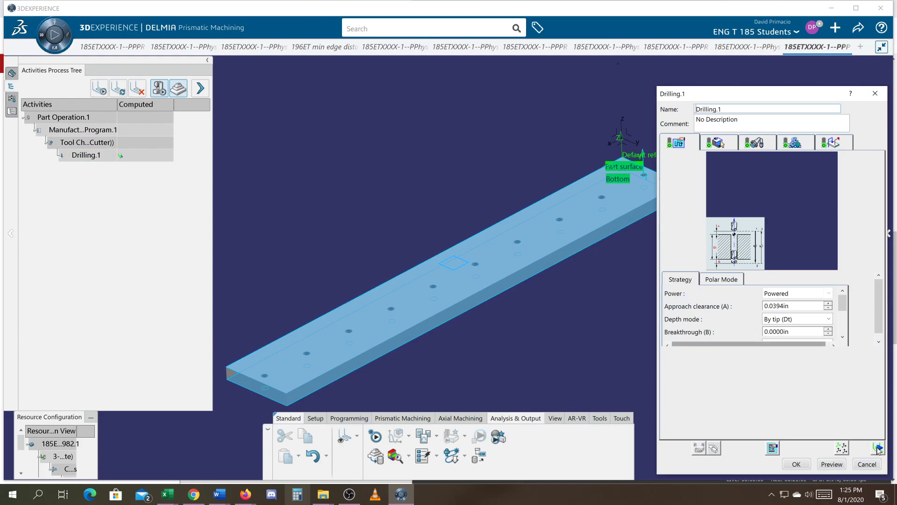
{"action": "left_click", "coordinate": [878, 448]}
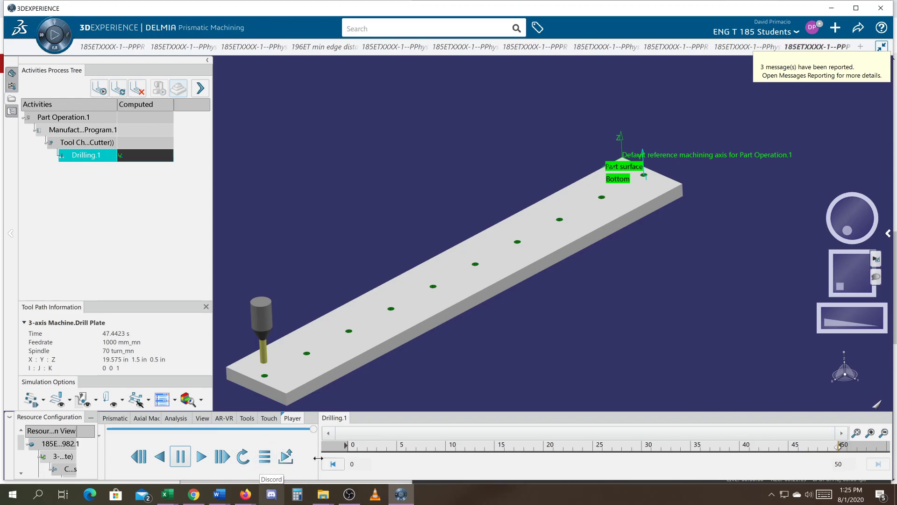
{"action": "left_click_drag", "start_coordinate": [318, 458], "coordinate": [404, 458]}
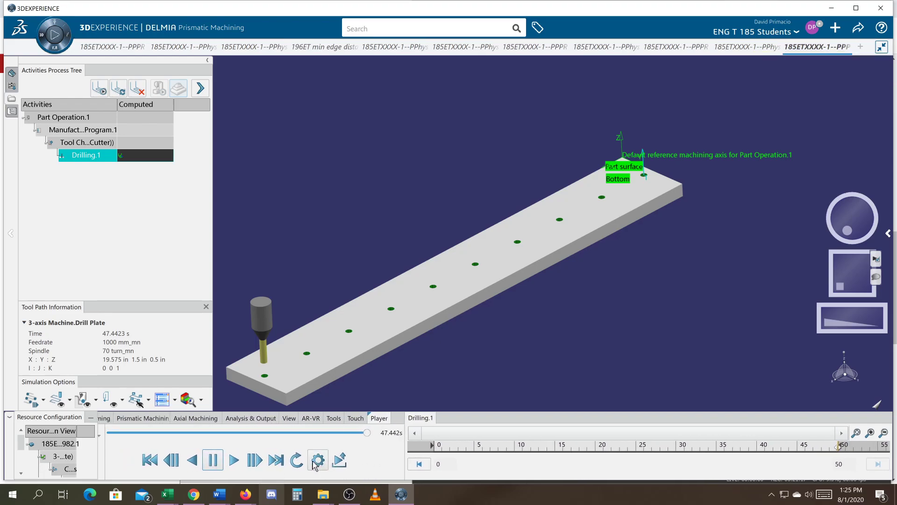
{"action": "left_click", "coordinate": [318, 460]}
{"action": "left_click_drag", "start_coordinate": [768, 338], "coordinate": [703, 348]}
{"action": "left_click", "coordinate": [220, 463]}
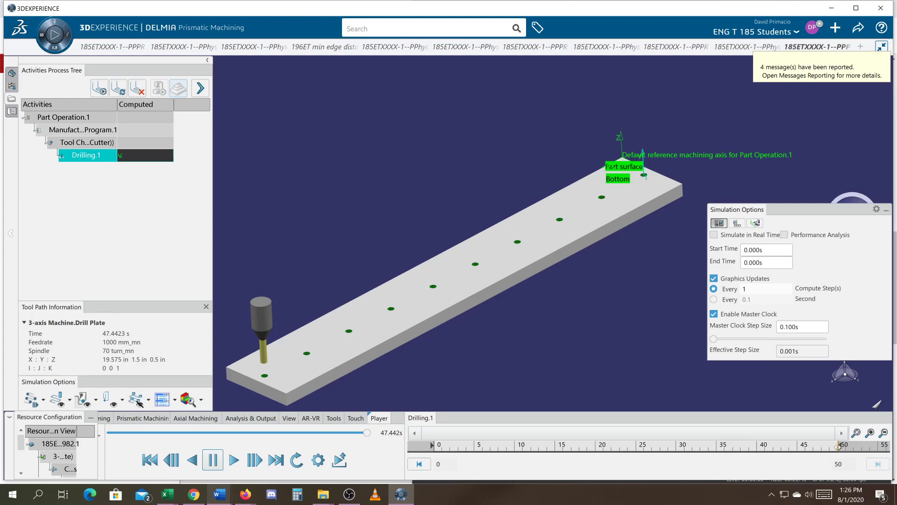
{"action": "left_click", "coordinate": [349, 495]}
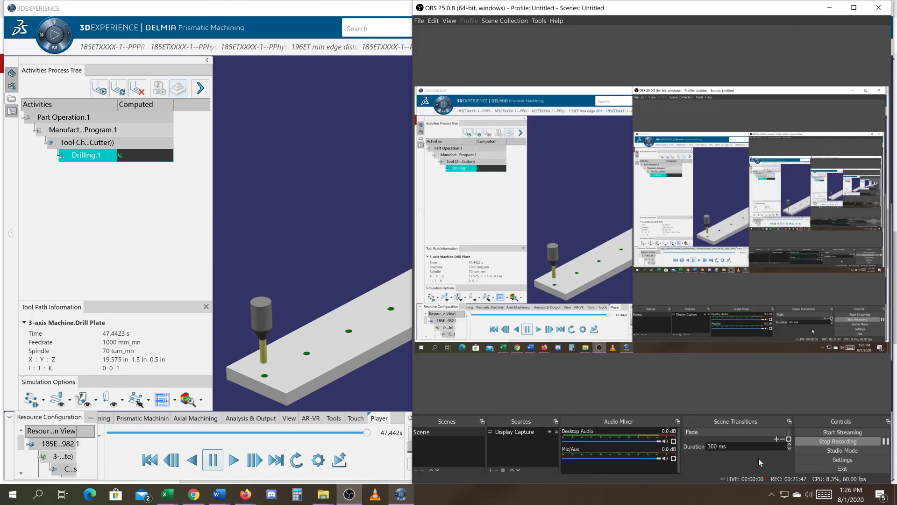